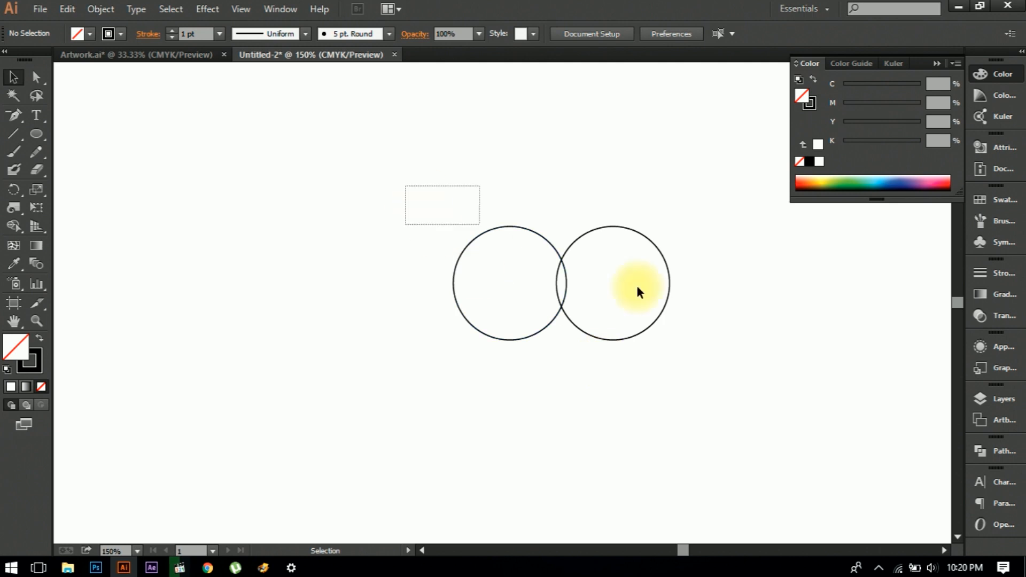
Duplicate the grouped pair of overlapping circles in place and rotate the copy 90°.
{"action": "mouse_move", "coordinate": [577, 329]}
{"action": "left_mouse_down"}
{"action": "mouse_move", "coordinate": [583, 413]}
{"action": "mouse_move", "coordinate": [578, 347]}
{"action": "left_mouse_up"}
{"action": "key", "text": "ctrl+z"}
{"action": "key", "text": "a"}
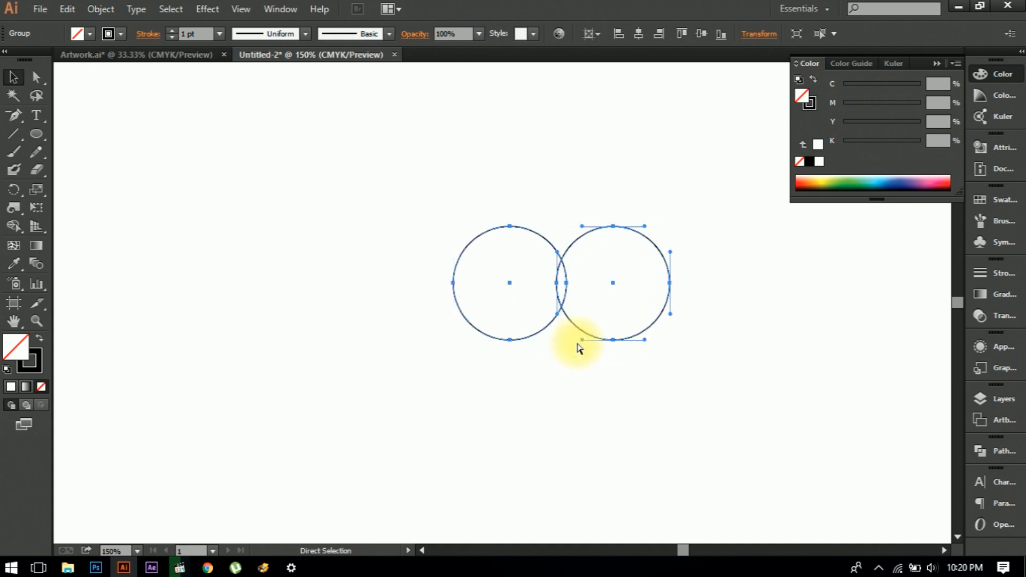
{"action": "key", "text": "v"}
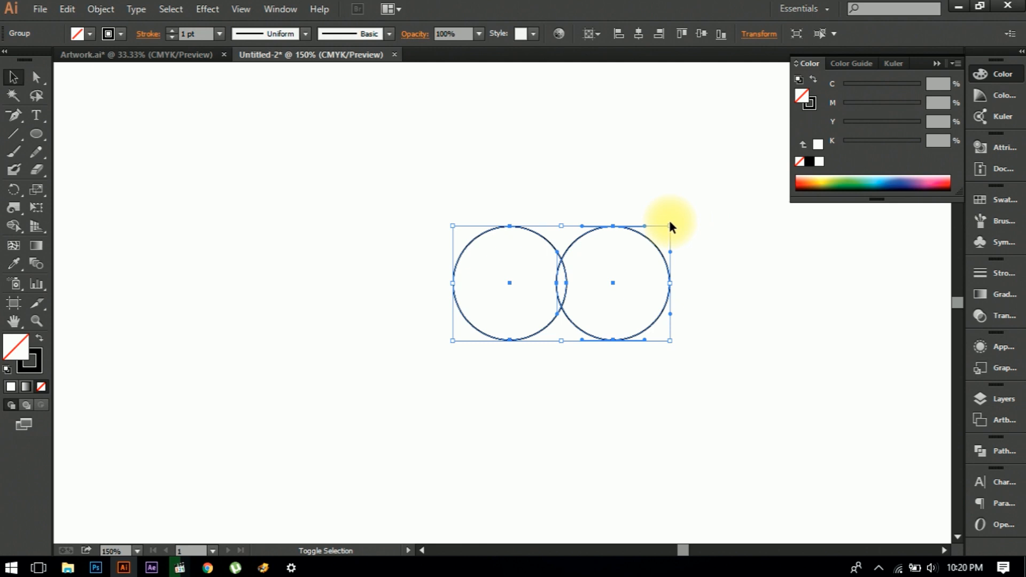
{"action": "left_click_drag", "start_coordinate": [675, 223], "coordinate": [602, 431]}
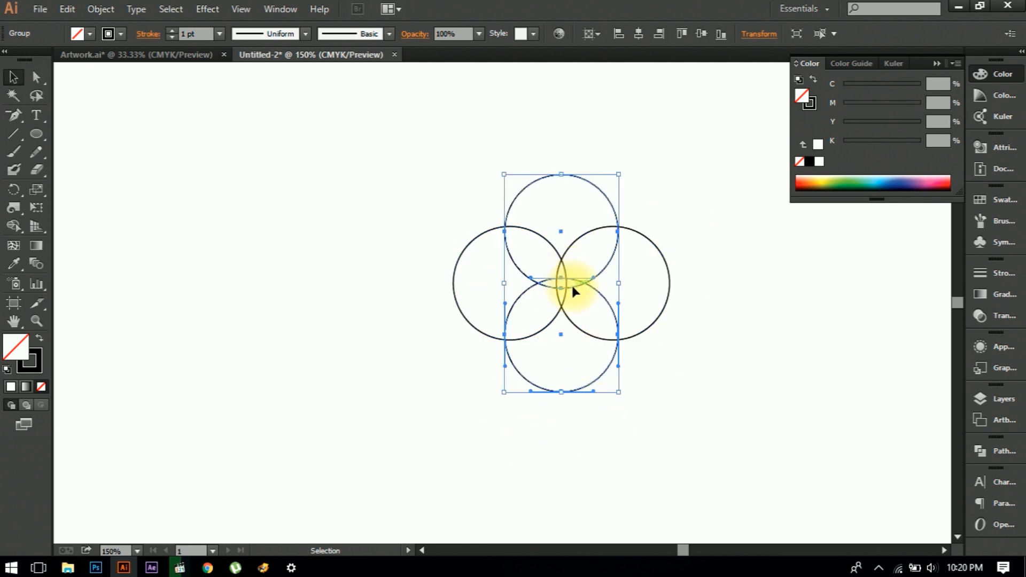
Move the rotated pair down and turn it back to horizontal, forming a two-by-two grid of overlapping circles.
{"action": "left_click_drag", "start_coordinate": [573, 288], "coordinate": [573, 389]}
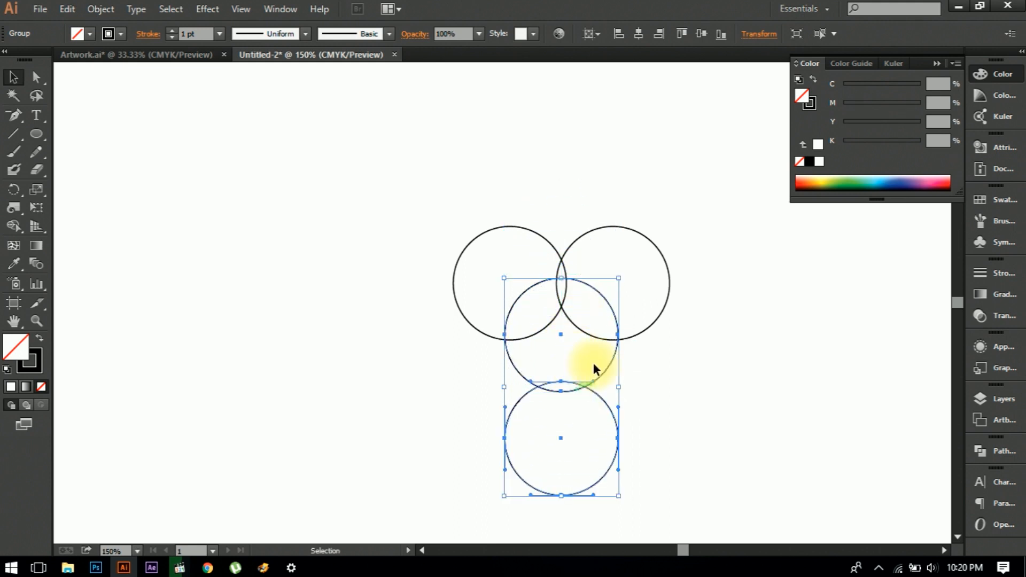
{"action": "left_click_drag", "start_coordinate": [623, 273], "coordinate": [706, 415]}
{"action": "left_click", "coordinate": [733, 413]}
Divide all four overlapping circles with Pathfinder and ungroup the resulting pieces.
{"action": "left_click_drag", "start_coordinate": [351, 195], "coordinate": [747, 507]}
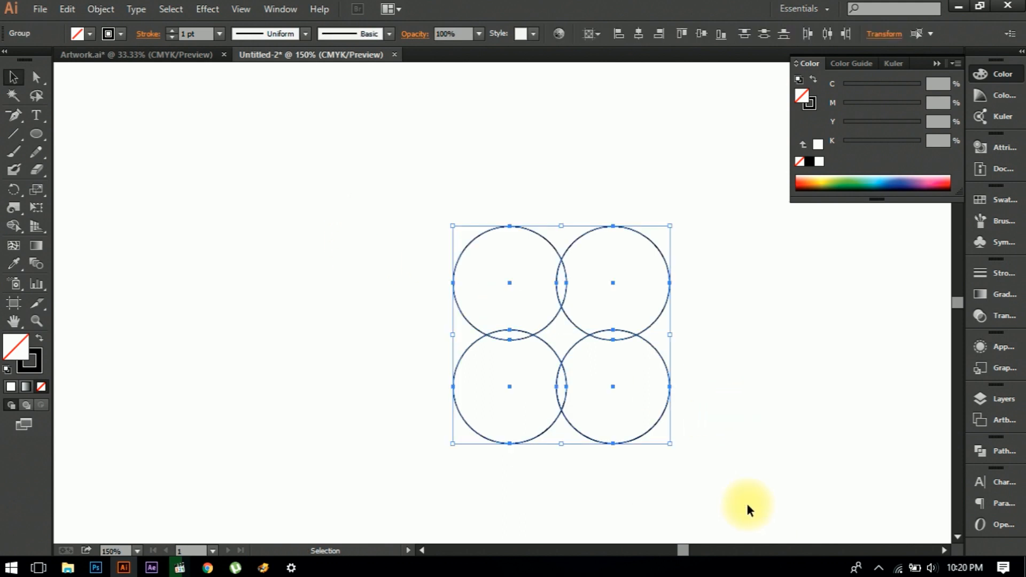
{"action": "left_click", "coordinate": [1000, 402]}
{"action": "left_click", "coordinate": [998, 449]}
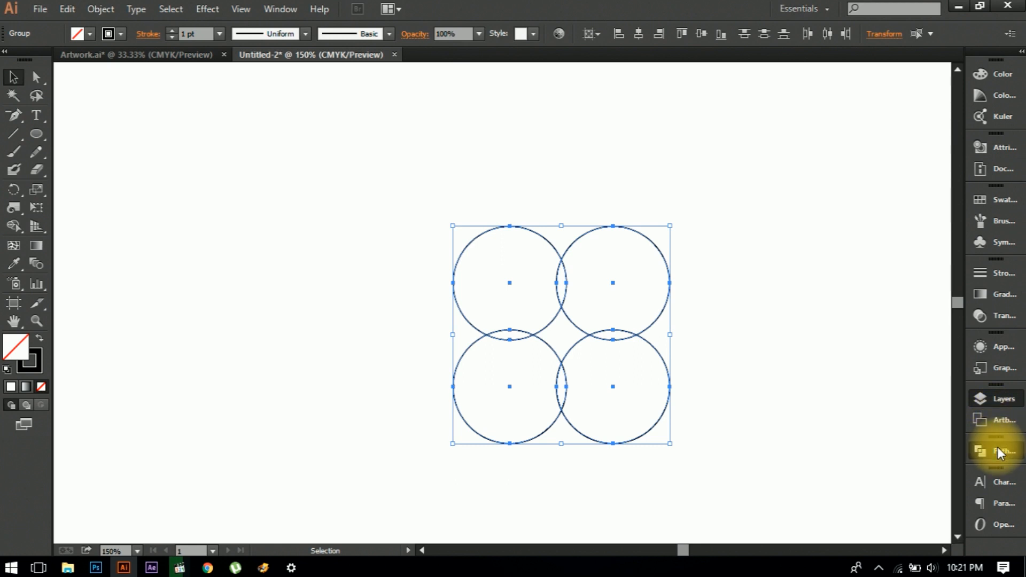
{"action": "left_click", "coordinate": [804, 514]}
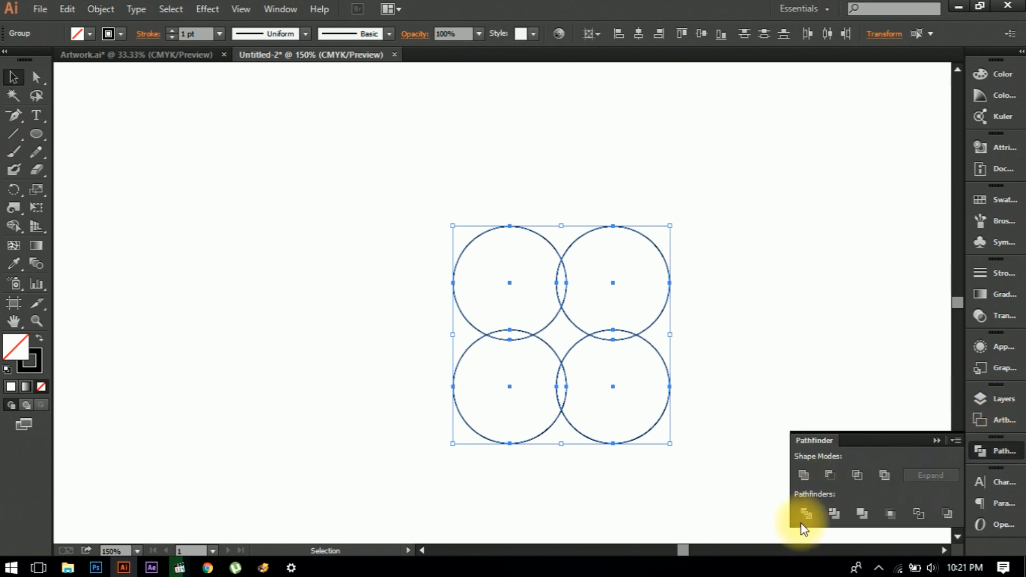
{"action": "left_click", "coordinate": [749, 326]}
{"action": "left_click", "coordinate": [668, 399]}
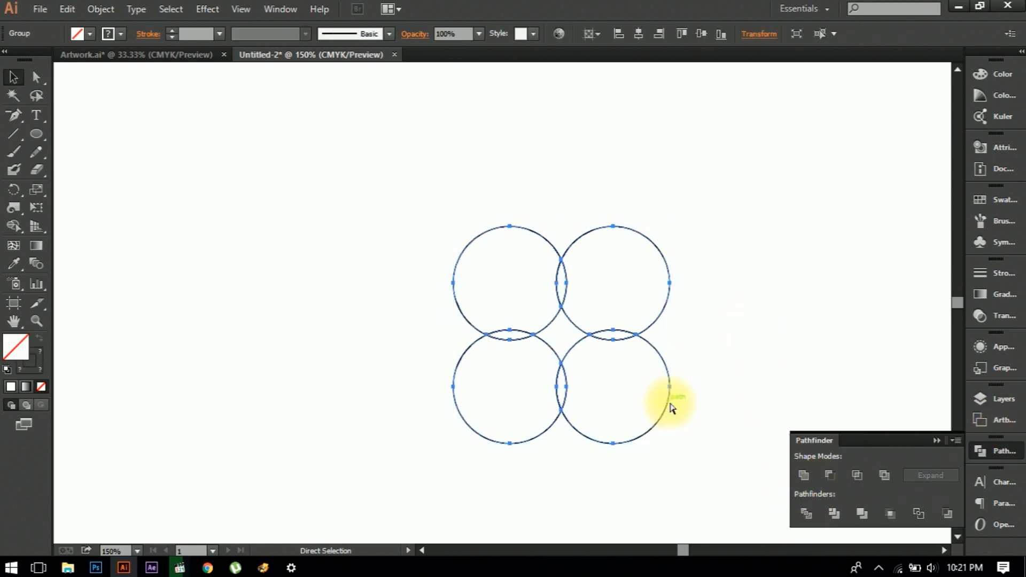
{"action": "key", "text": "ctrl+shift+g"}
{"action": "left_click", "coordinate": [732, 362]}
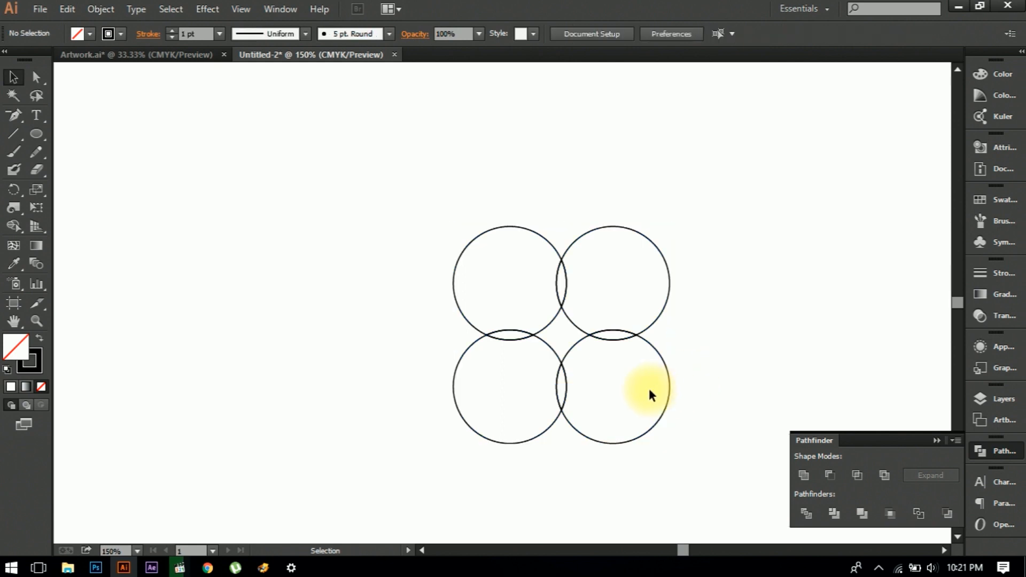
Delete the four outer circle pieces and the central star-shaped piece, keeping only the four petal-shaped overlaps.
{"action": "left_click", "coordinate": [669, 379]}
{"action": "left_click", "coordinate": [670, 272], "text": "shift"}
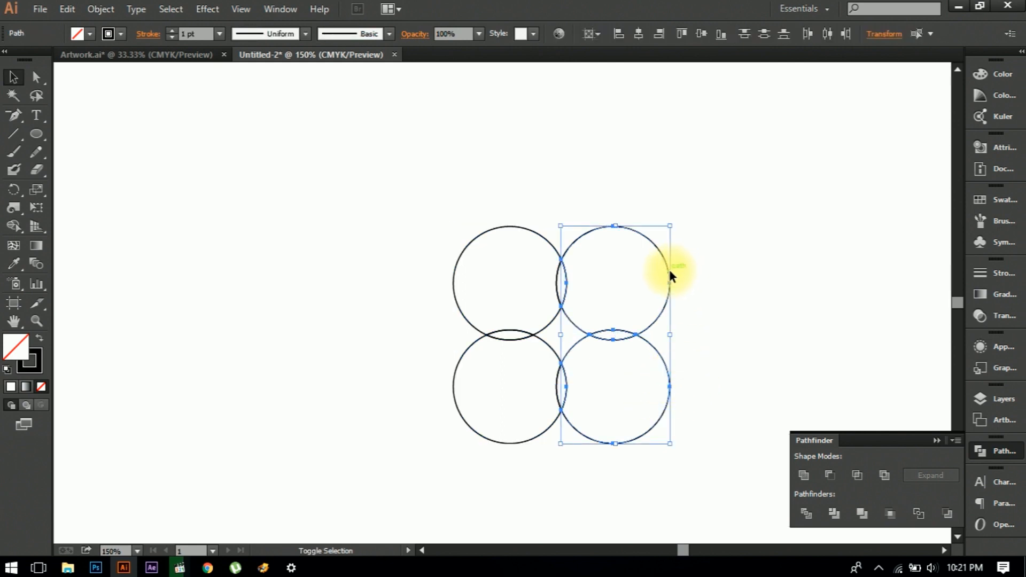
{"action": "left_click", "coordinate": [479, 236], "text": "shift"}
{"action": "left_click", "coordinate": [457, 404], "text": "shift"}
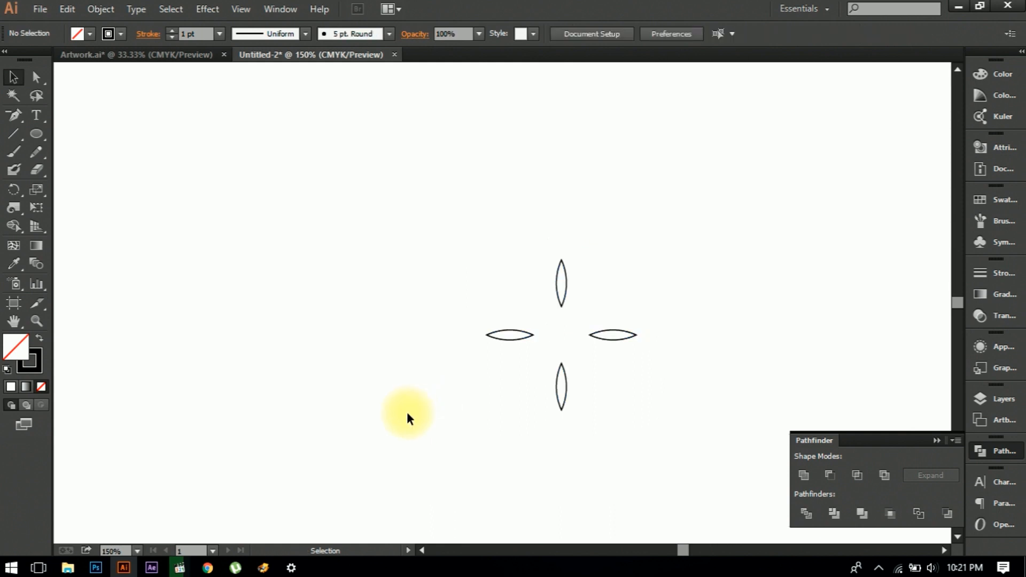
{"action": "left_click", "coordinate": [551, 323]}
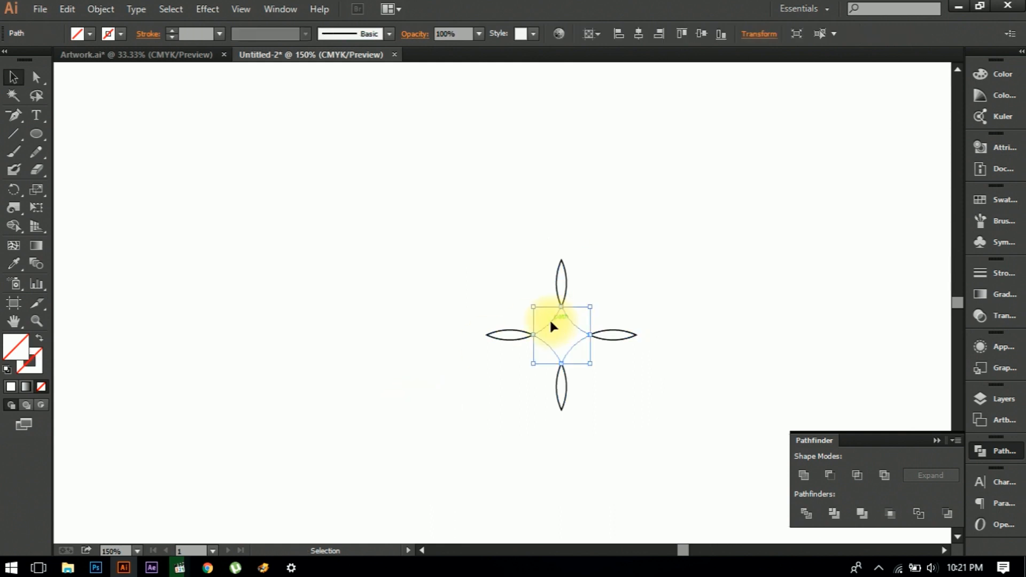
{"action": "key", "text": "Delete"}
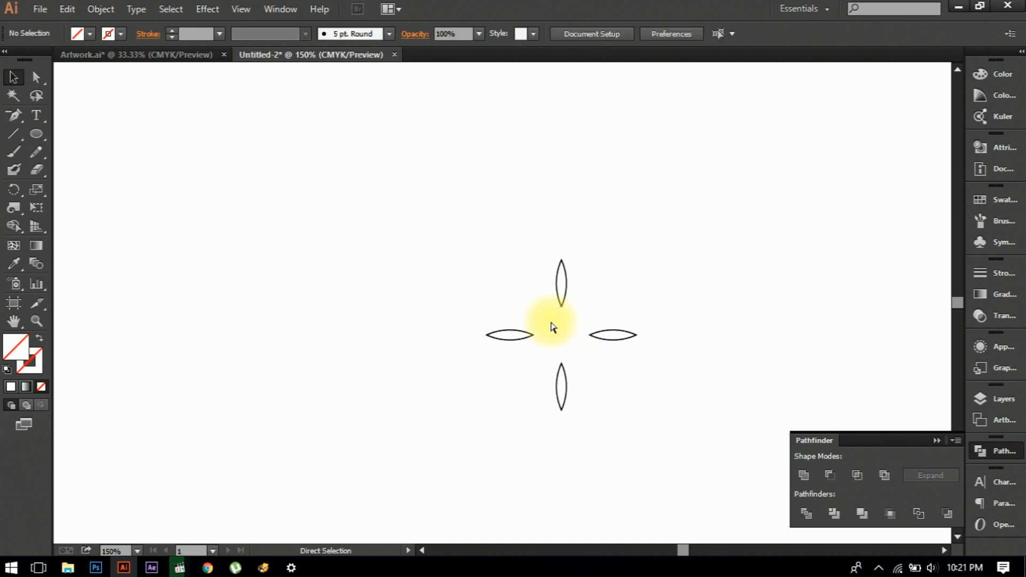
Swap fill and stroke on the four petals so they have a solid black fill and no outline.
{"action": "key", "text": "ctrl+minus"}
{"action": "key", "text": "ctrl+minus"}
{"action": "key", "text": "ctrl+minus"}
{"action": "left_click_drag", "start_coordinate": [433, 259], "coordinate": [611, 388]}
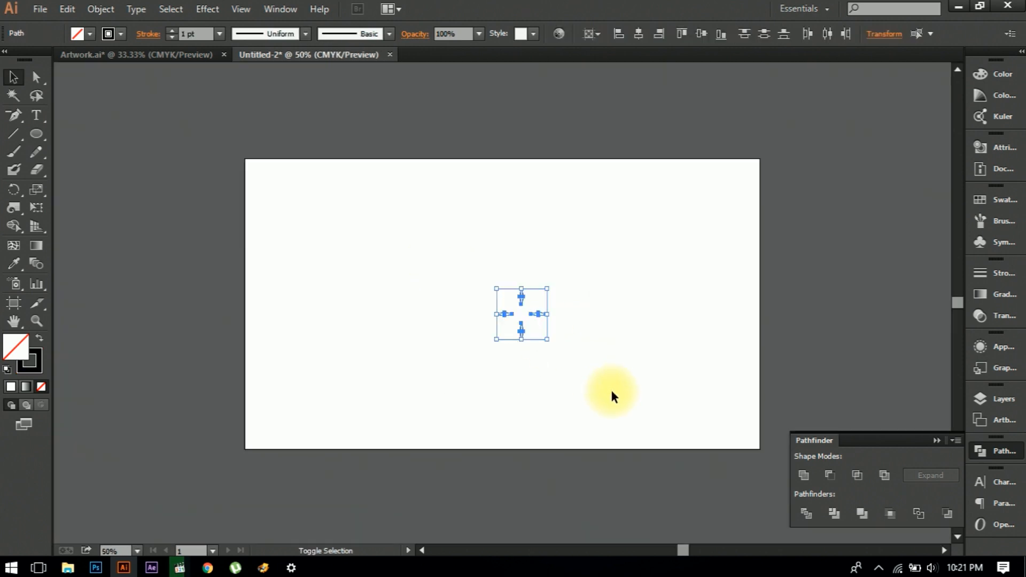
{"action": "key", "text": "shift+x"}
{"action": "left_click", "coordinate": [611, 388]}
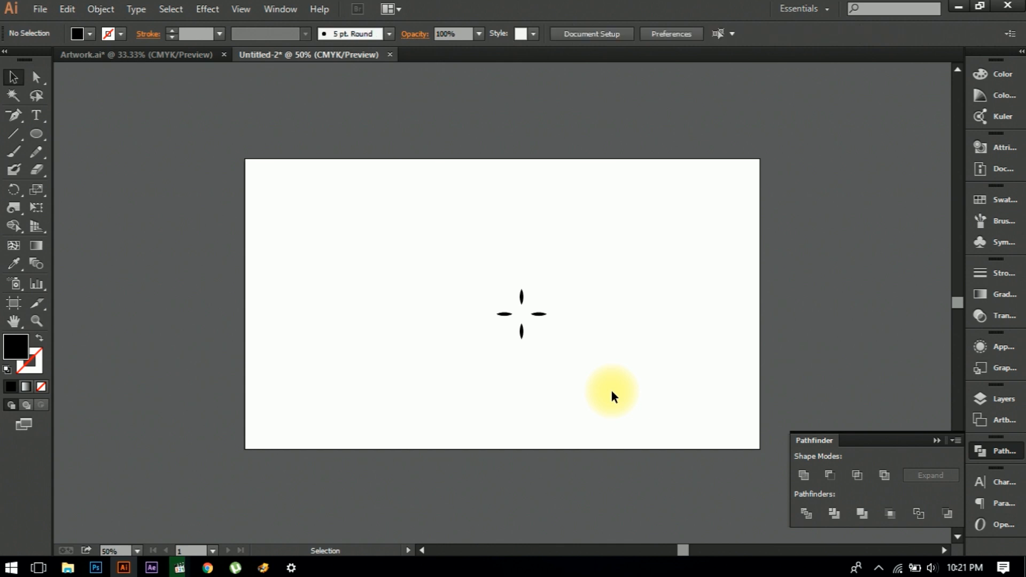
Duplicate the four petals in place and rotate the copy 15°.
{"action": "key", "text": "ctrl+plus"}
{"action": "key", "text": "ctrl+plus"}
{"action": "left_click_drag", "start_coordinate": [438, 249], "coordinate": [635, 398]}
{"action": "key", "text": "a"}
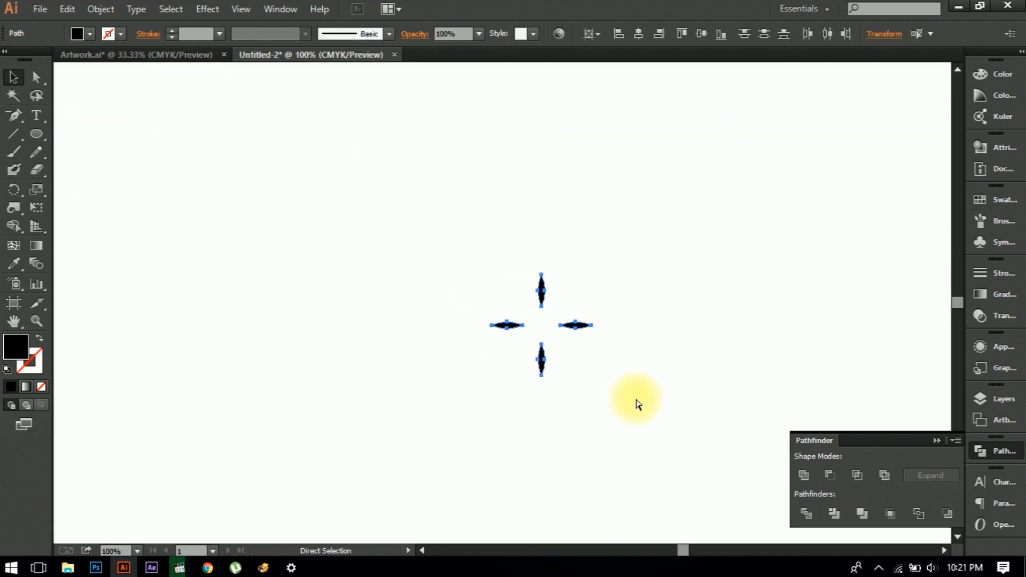
{"action": "key", "text": "ctrl"}
{"action": "key", "text": "v"}
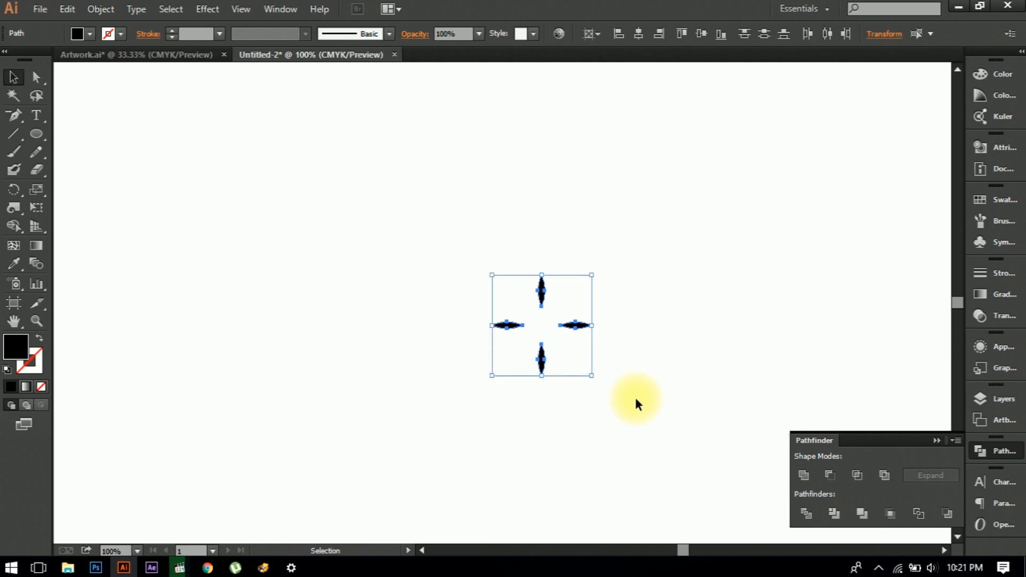
{"action": "right_click", "coordinate": [545, 365]}
{"action": "mouse_move", "coordinate": [584, 321]}
{"action": "left_click", "coordinate": [706, 357]}
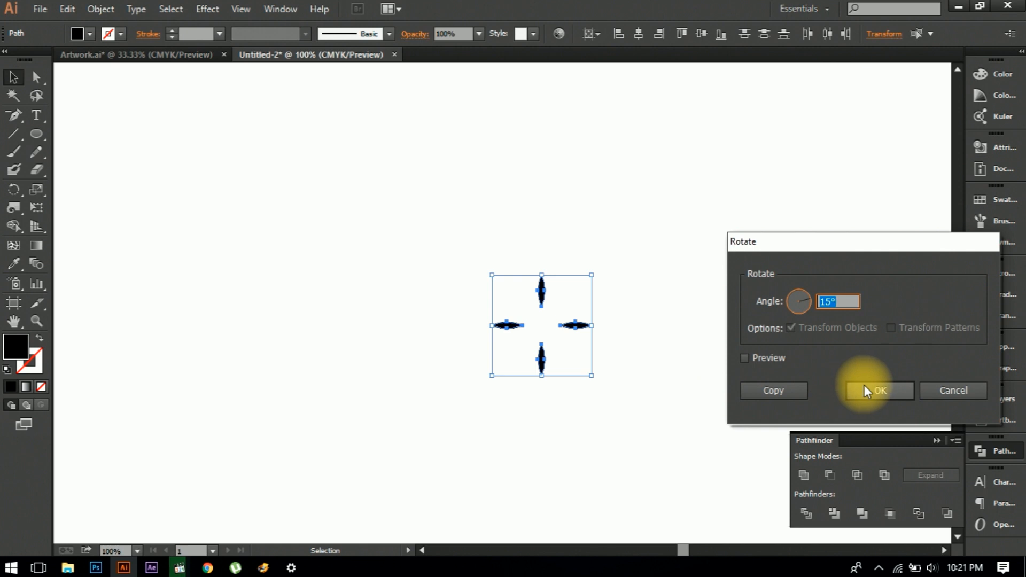
{"action": "left_click", "coordinate": [865, 387]}
Scale the rotated petal copy uniformly to 80% and deselect it.
{"action": "right_click", "coordinate": [605, 331]}
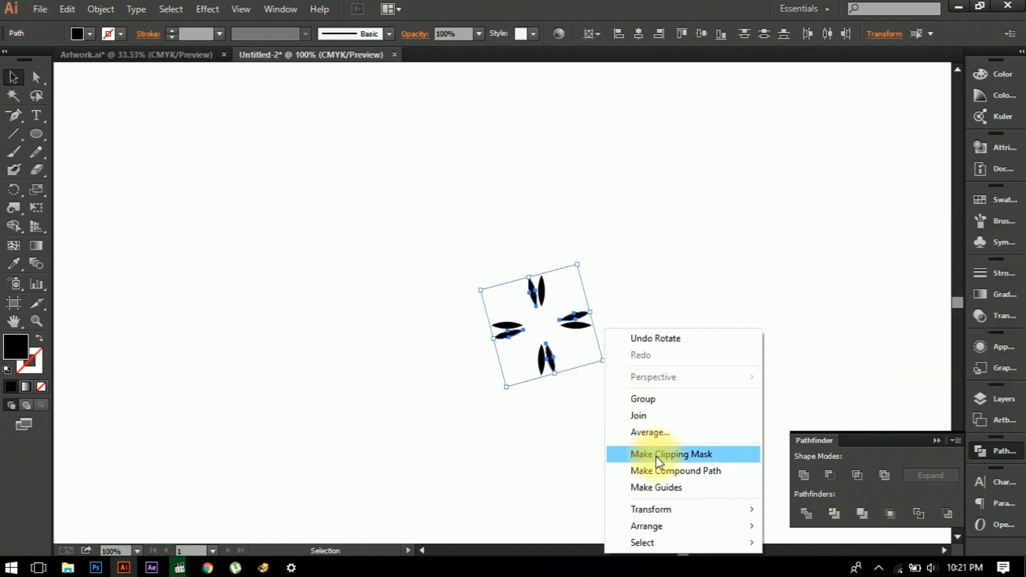
{"action": "mouse_move", "coordinate": [661, 516]}
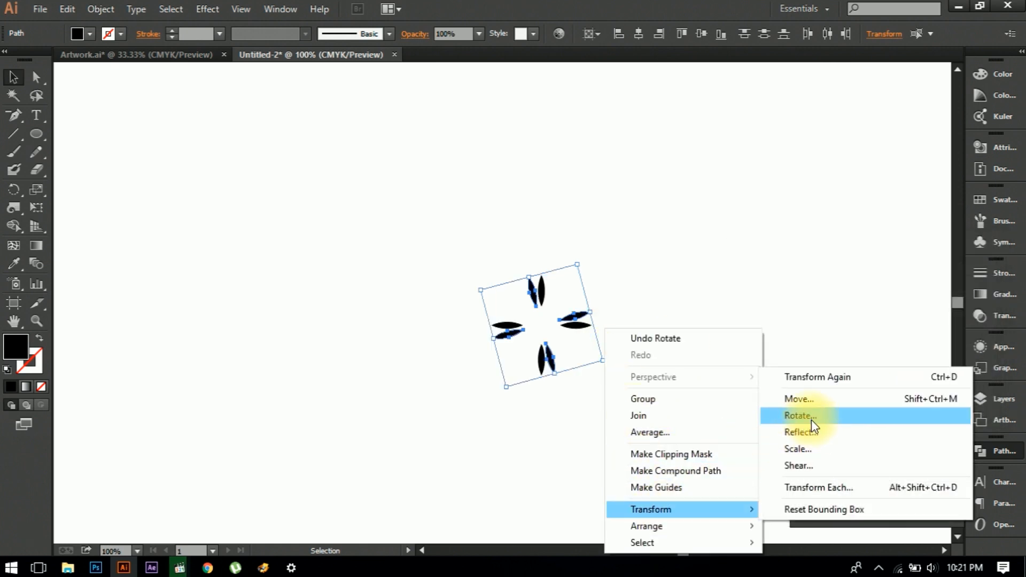
{"action": "left_click", "coordinate": [812, 449]}
{"action": "left_click", "coordinate": [813, 448]}
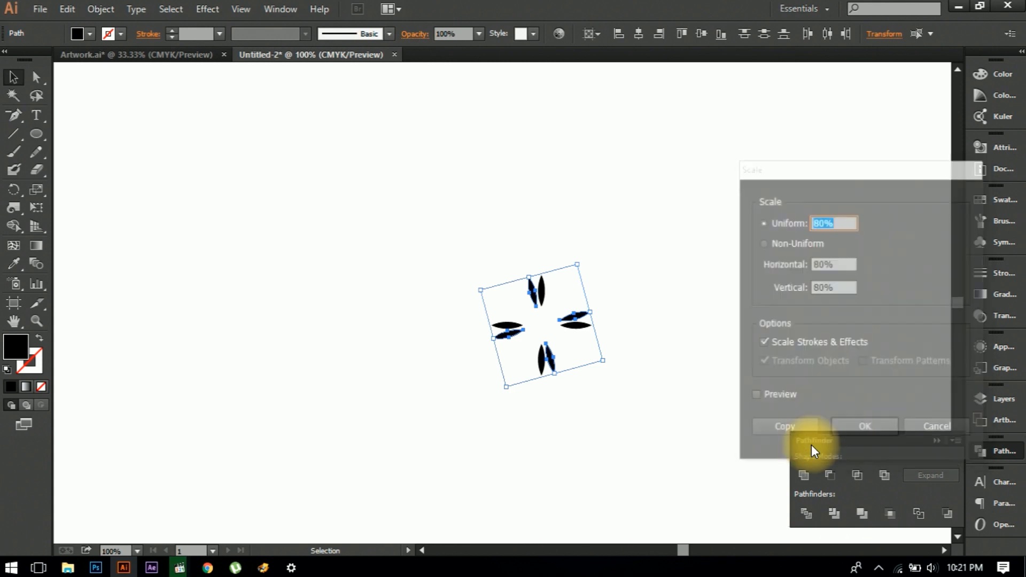
{"action": "left_click", "coordinate": [692, 424]}
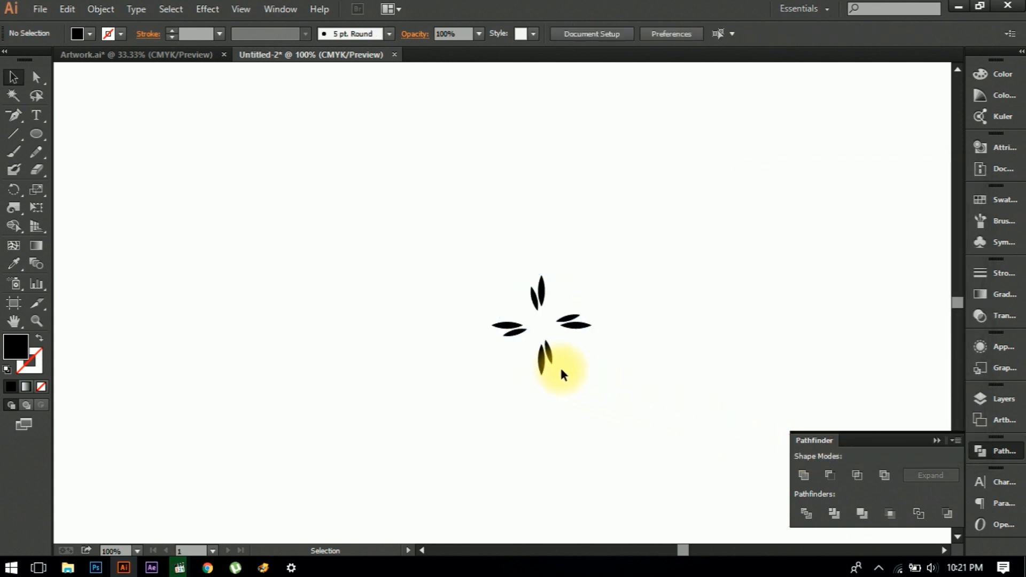
Select the four original large petals, group them and clear the selection.
{"action": "left_click", "coordinate": [550, 351]}
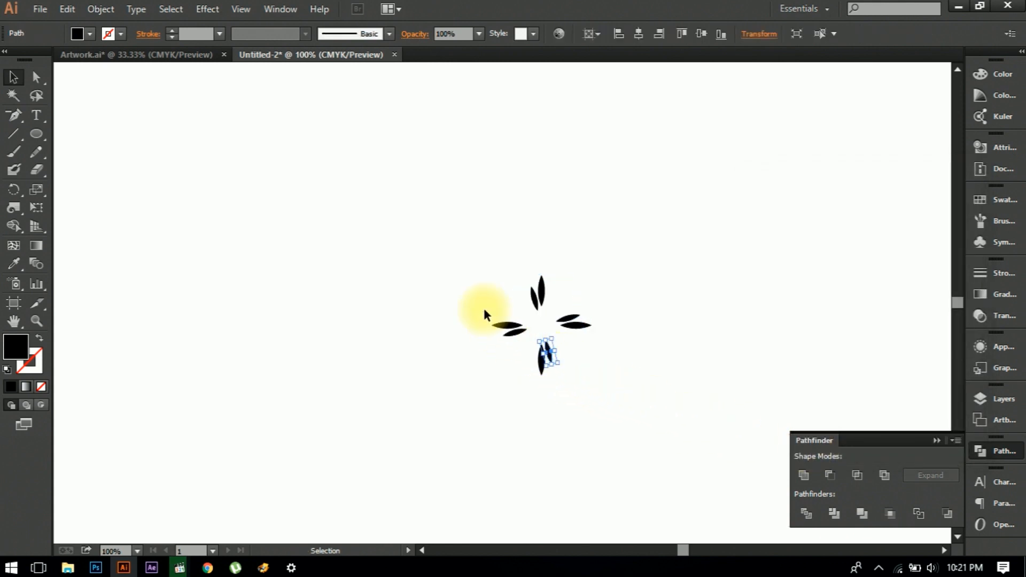
{"action": "left_click", "coordinate": [541, 371], "text": "shift"}
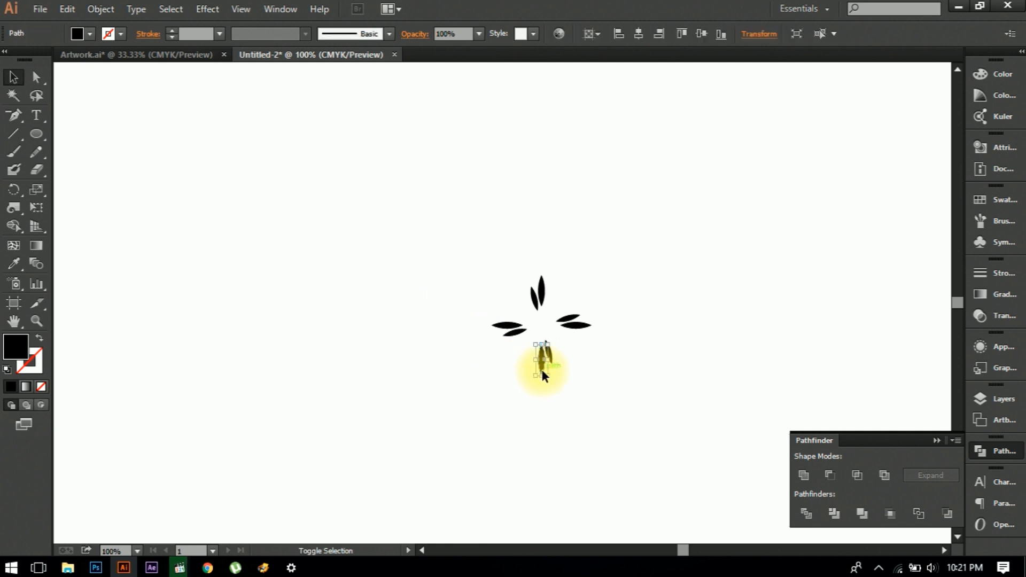
{"action": "left_click", "coordinate": [502, 329], "text": "shift"}
{"action": "left_click", "coordinate": [540, 292], "text": "shift"}
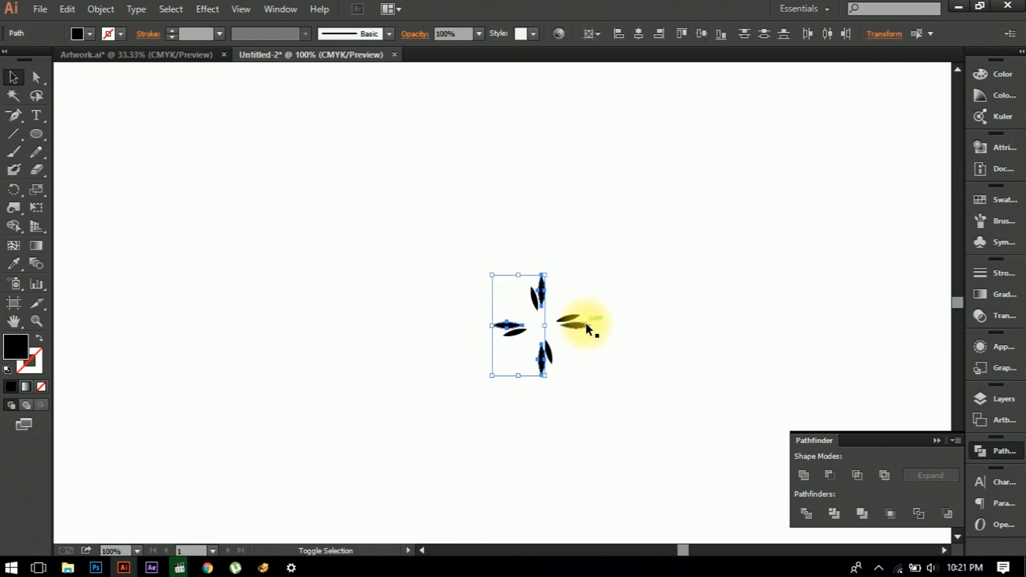
{"action": "left_click", "coordinate": [583, 322], "text": "shift"}
{"action": "key", "text": "ctrl"}
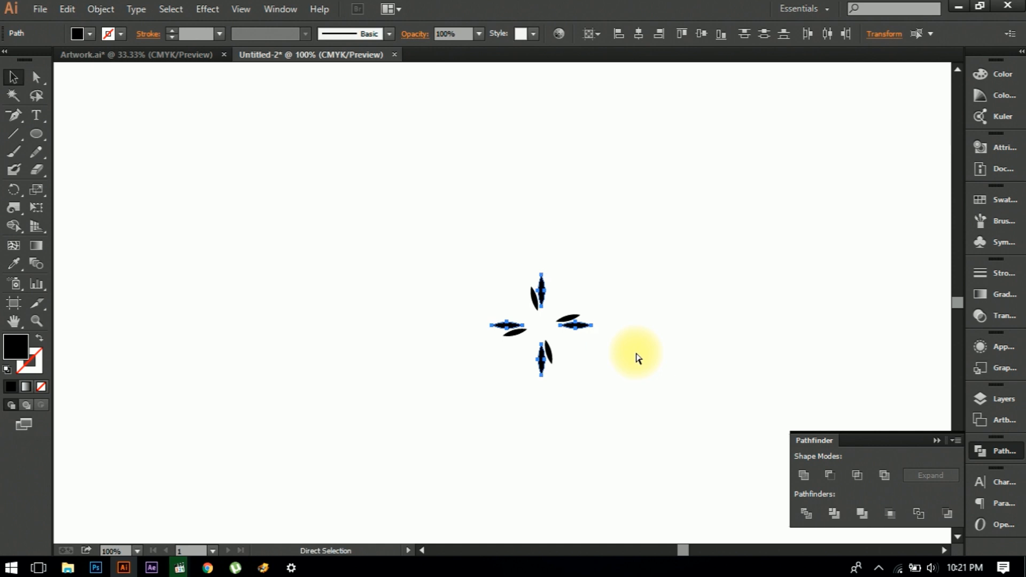
{"action": "key", "text": "ctrl+g"}
{"action": "left_click", "coordinate": [636, 353]}
Group the four smaller rotated petals, leaving the large petal group out of the selection.
{"action": "left_click_drag", "start_coordinate": [399, 235], "coordinate": [740, 470]}
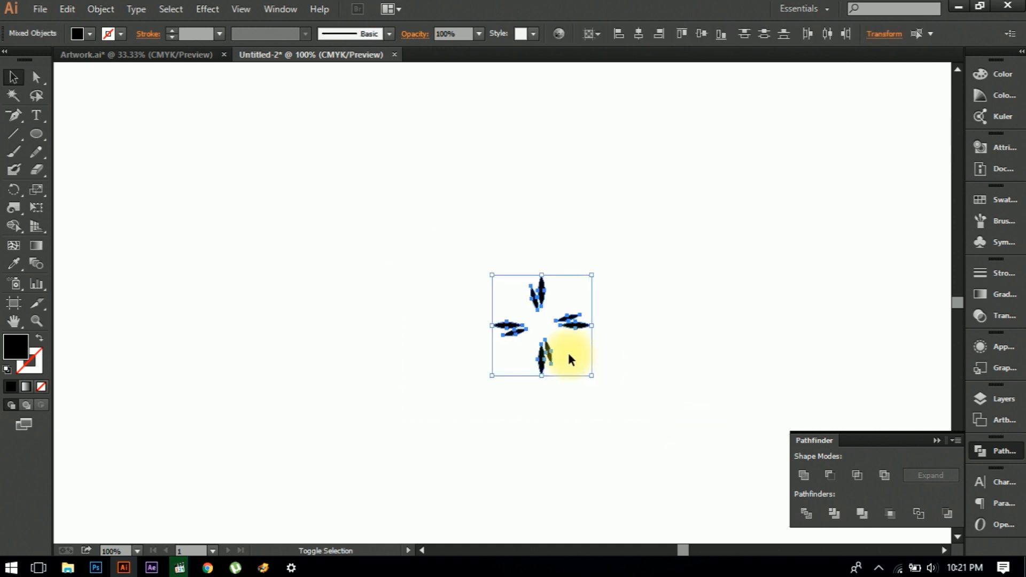
{"action": "left_click", "coordinate": [544, 364], "text": "shift"}
{"action": "key", "text": "ctrl+g"}
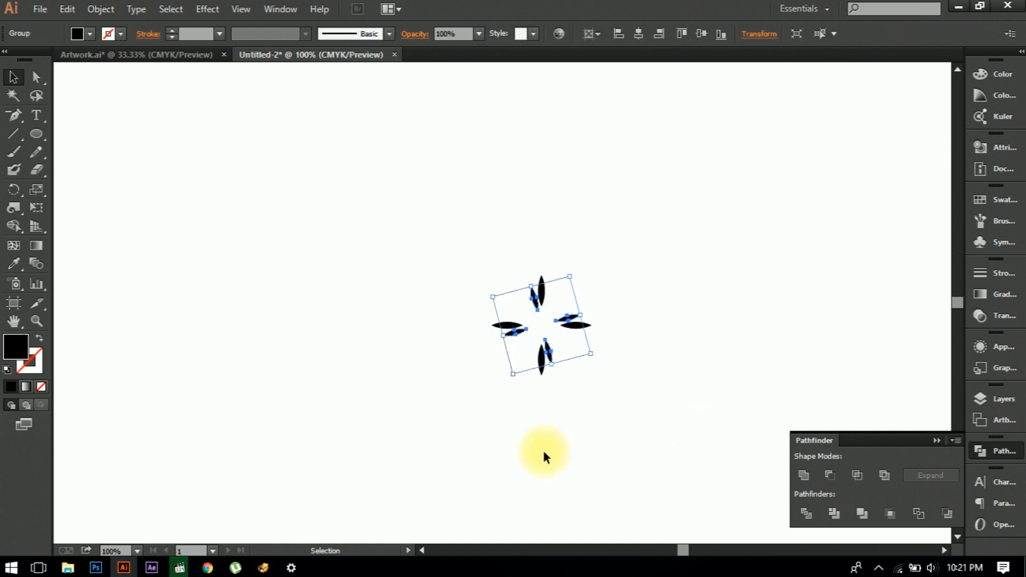
{"action": "left_click", "coordinate": [544, 454]}
Paste a copy of the small petal group in place and rotate it 15°.
{"action": "left_click", "coordinate": [556, 353]}
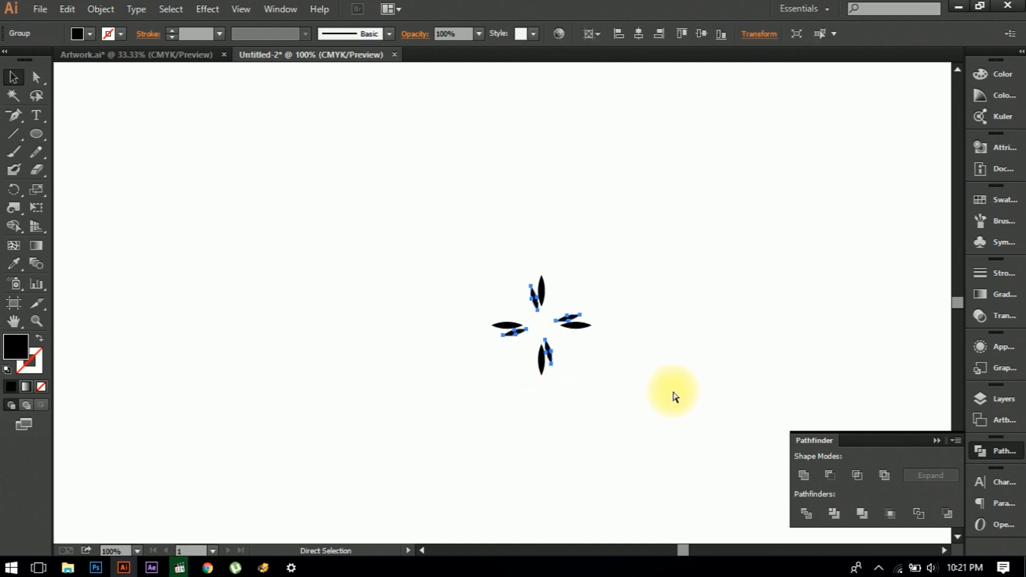
{"action": "right_click", "coordinate": [525, 324]}
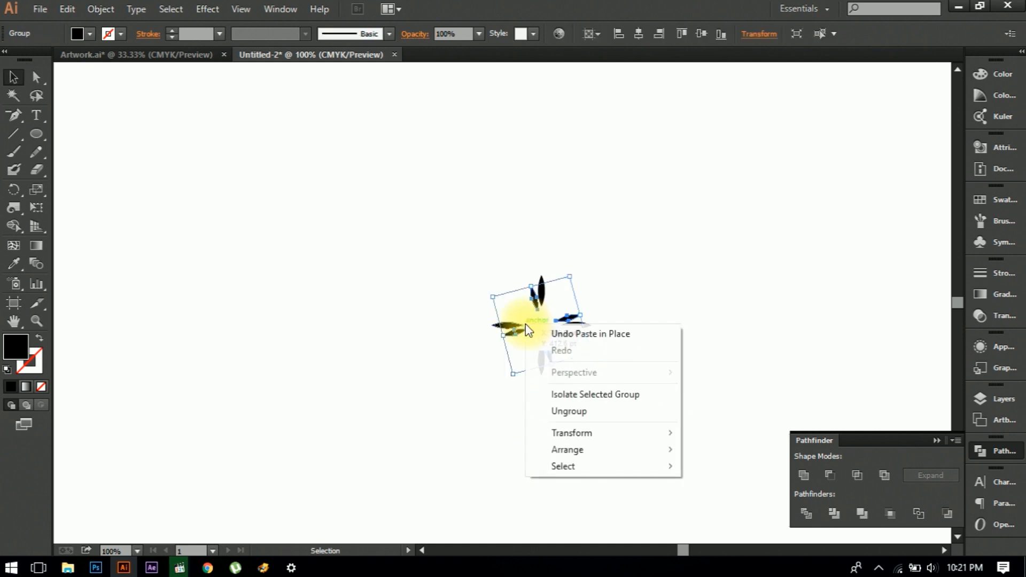
{"action": "mouse_move", "coordinate": [601, 431]}
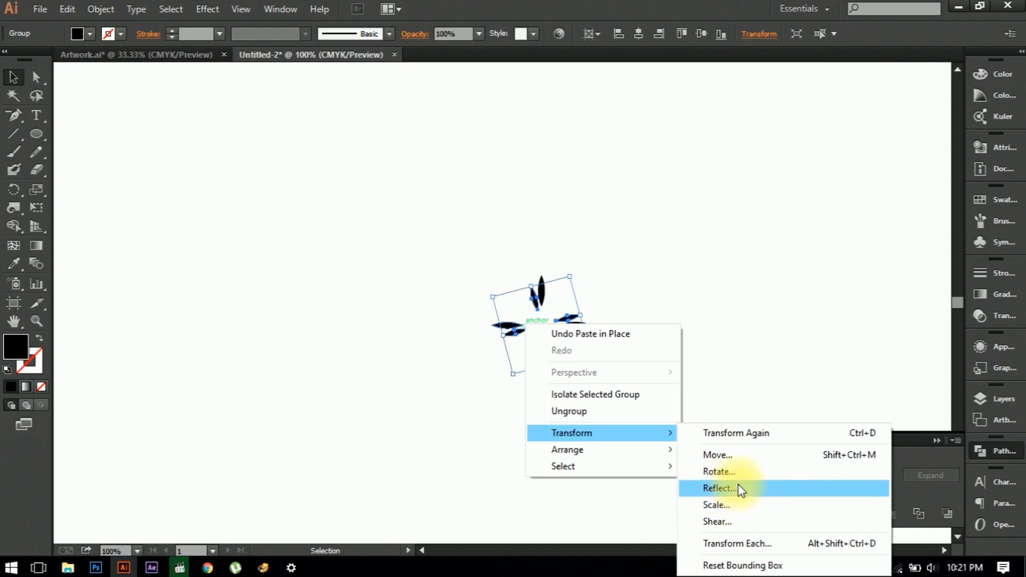
{"action": "left_click", "coordinate": [738, 471]}
{"action": "key", "text": "Return"}
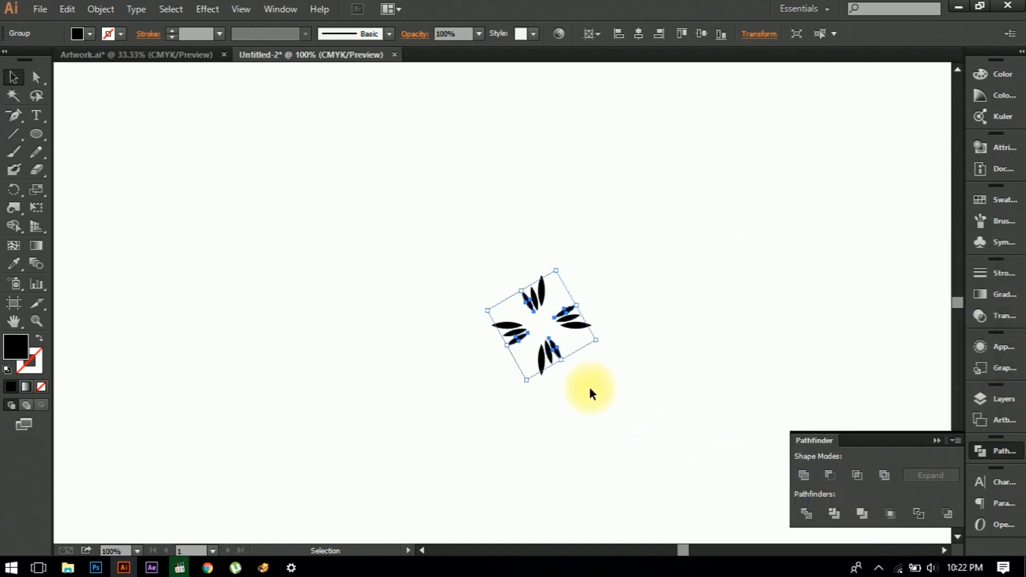
Scale the newly rotated petal group uniformly to 80%.
{"action": "right_click", "coordinate": [552, 321]}
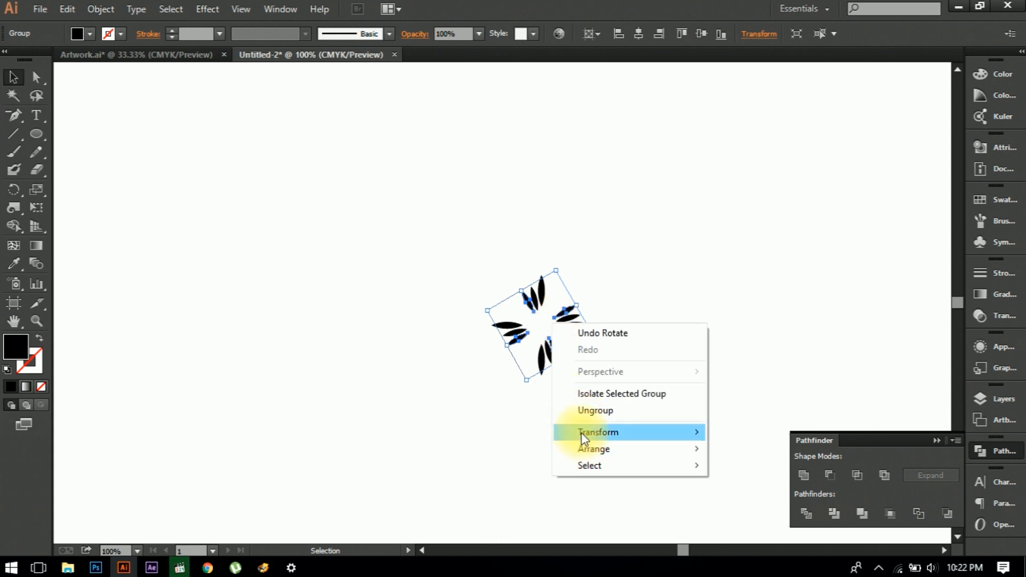
{"action": "mouse_move", "coordinate": [582, 433]}
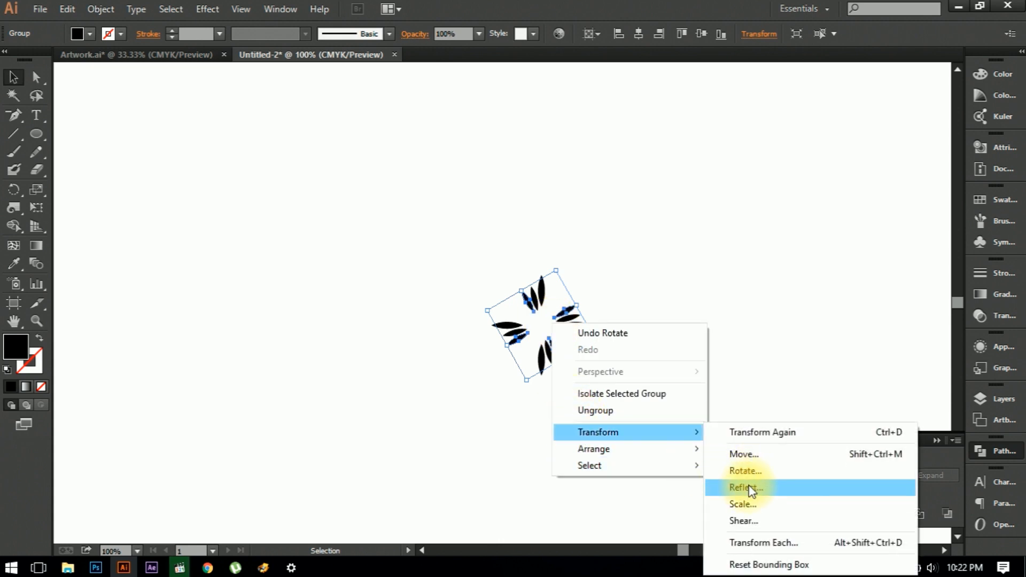
{"action": "left_click", "coordinate": [740, 504]}
{"action": "key", "text": "Return"}
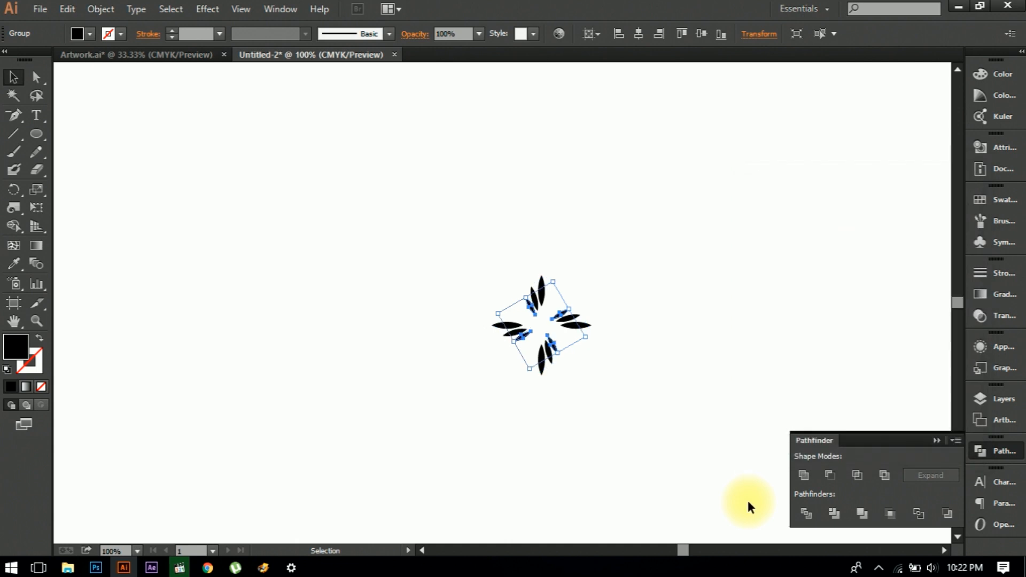
Paste a copy of the smallest petal group in place and rotate it 15°.
{"action": "key", "text": "a"}
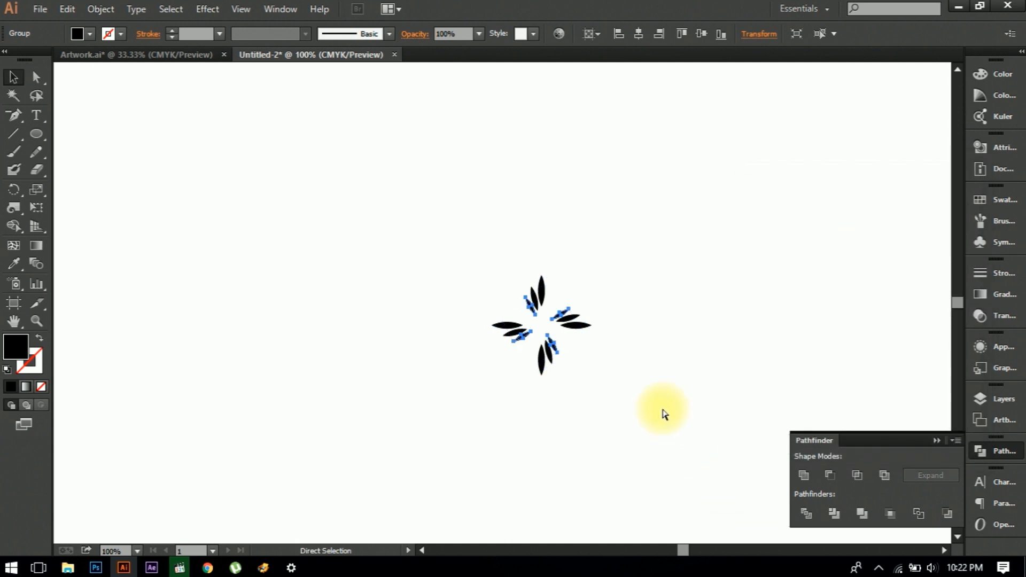
{"action": "key", "text": "v"}
{"action": "right_click", "coordinate": [534, 318]}
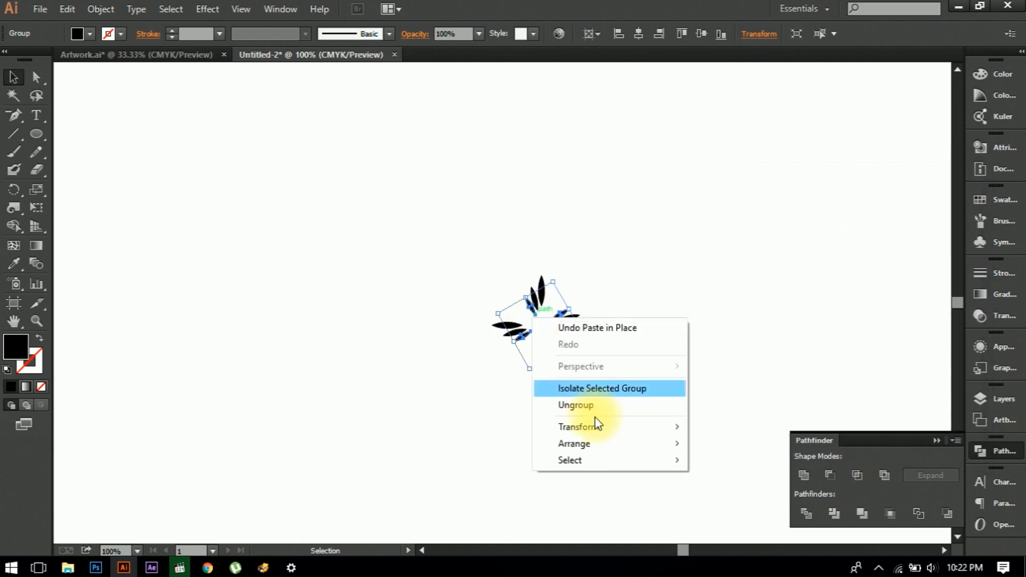
{"action": "mouse_move", "coordinate": [608, 428]}
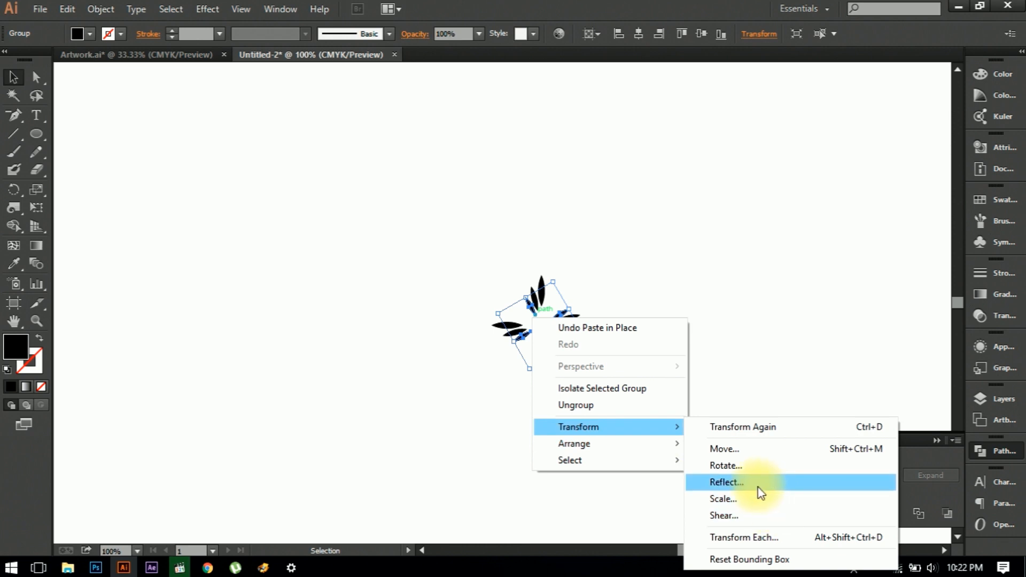
{"action": "left_click", "coordinate": [752, 467]}
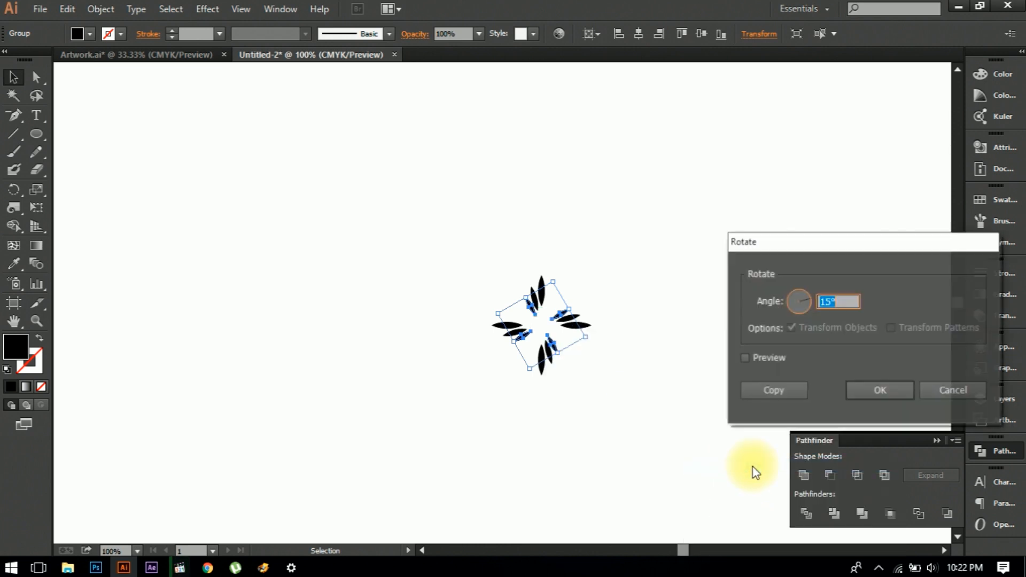
{"action": "left_click", "coordinate": [874, 383]}
Scale the newly rotated petal group by the same uniform percentage as the previous group and clear the selection.
{"action": "right_click", "coordinate": [569, 315]}
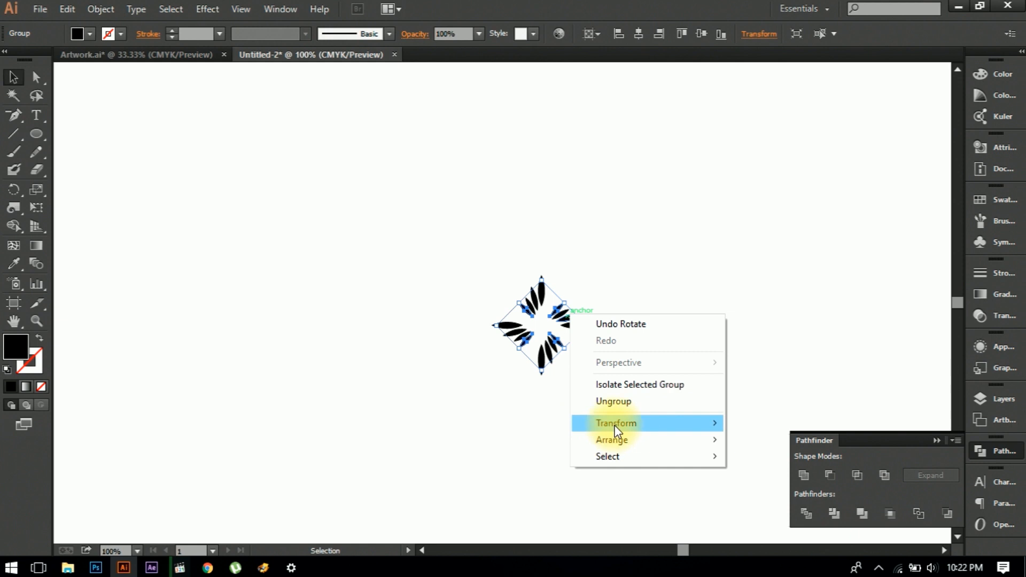
{"action": "mouse_move", "coordinate": [619, 426]}
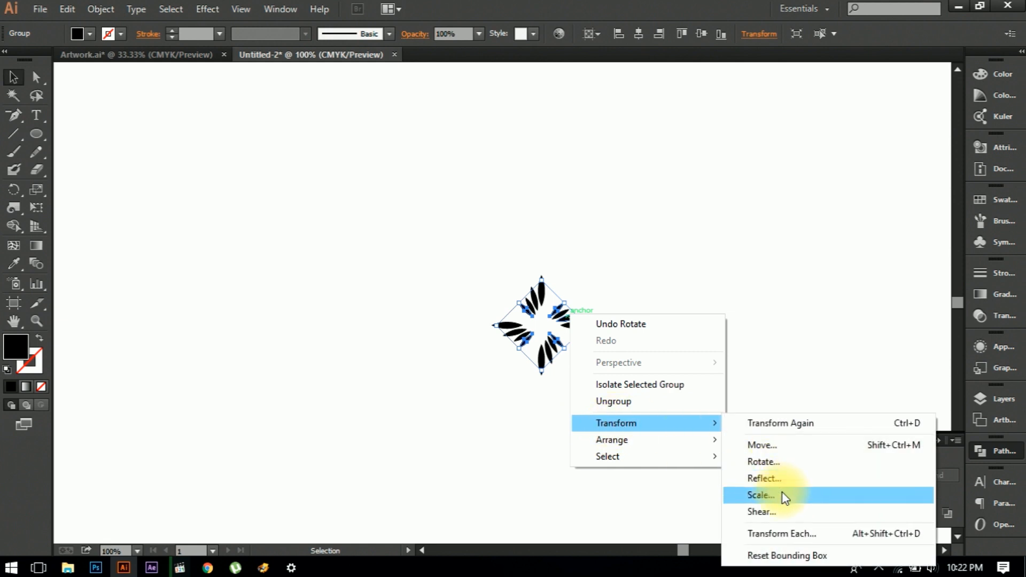
{"action": "left_click", "coordinate": [762, 495]}
{"action": "left_click", "coordinate": [874, 428]}
{"action": "left_click", "coordinate": [638, 421]}
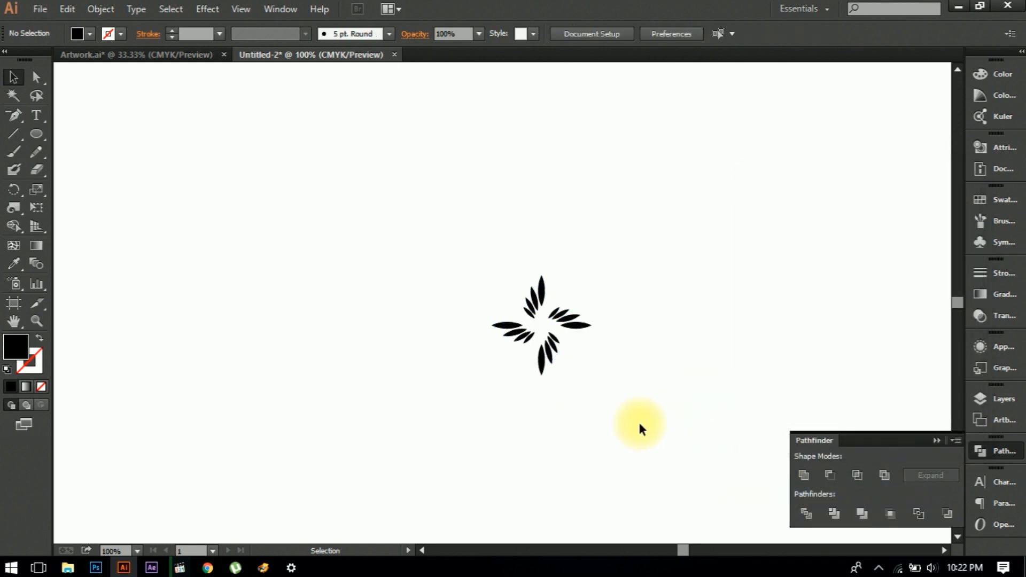
Select all the petal groups, combine them into one group and clear the selection.
{"action": "key", "text": "ctrl+plus"}
{"action": "left_click_drag", "start_coordinate": [421, 230], "coordinate": [676, 450]}
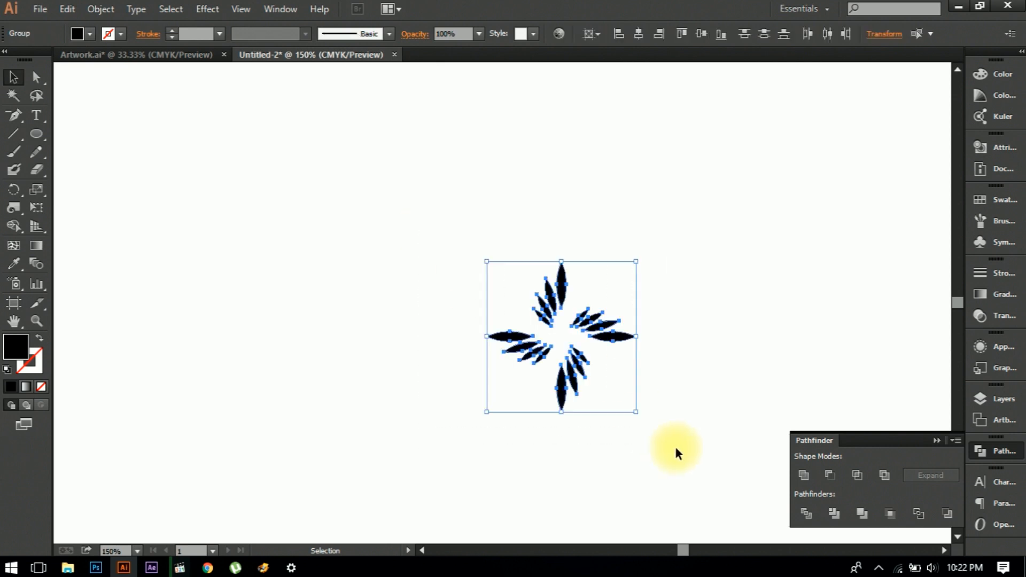
{"action": "key", "text": "ctrl+g"}
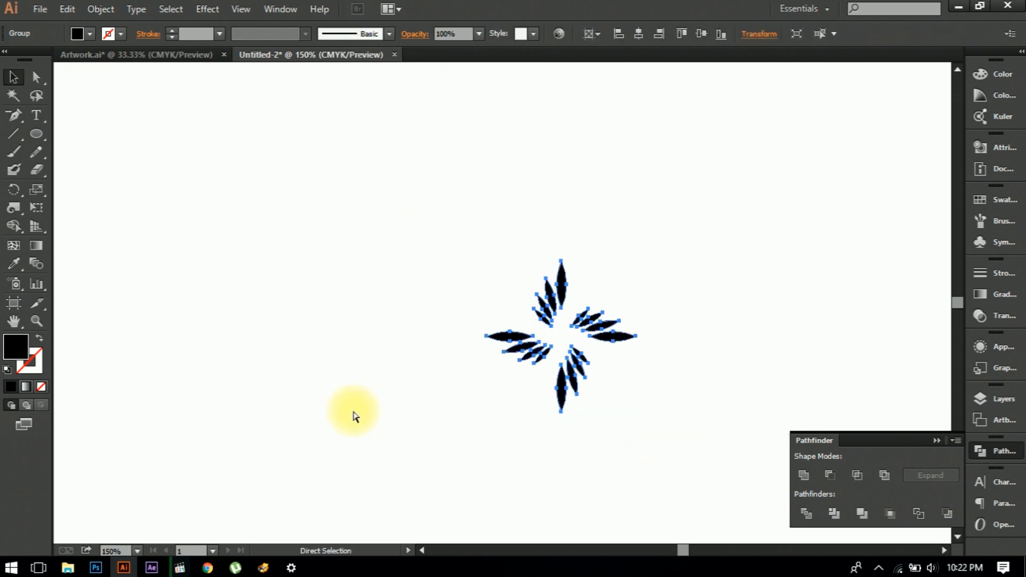
{"action": "left_click", "coordinate": [138, 291]}
Create a 100 × 100 pt circle at the ornament's centre and swap its fill and stroke to leave only an outline.
{"action": "left_click", "coordinate": [35, 134]}
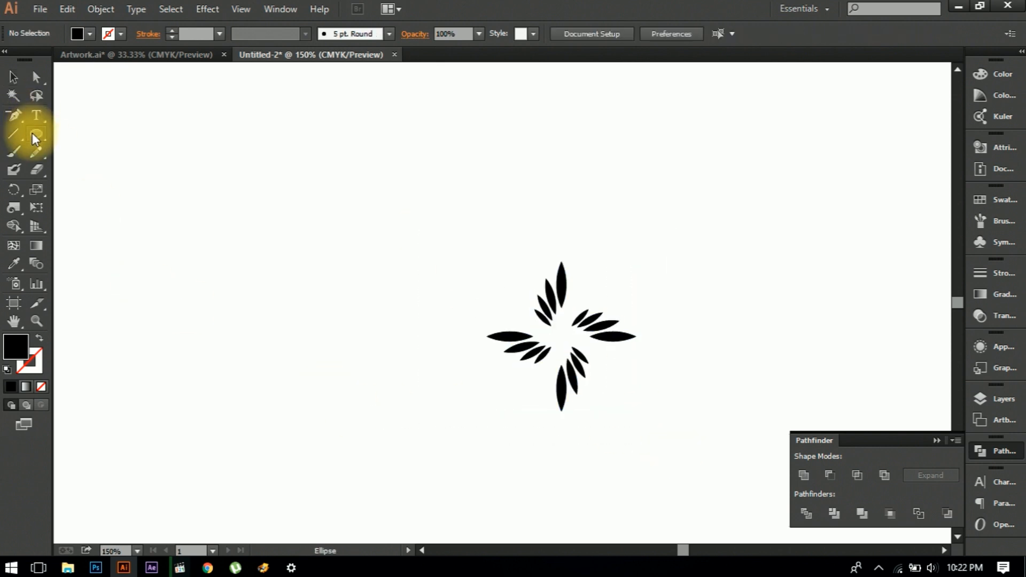
{"action": "left_click", "coordinate": [560, 336]}
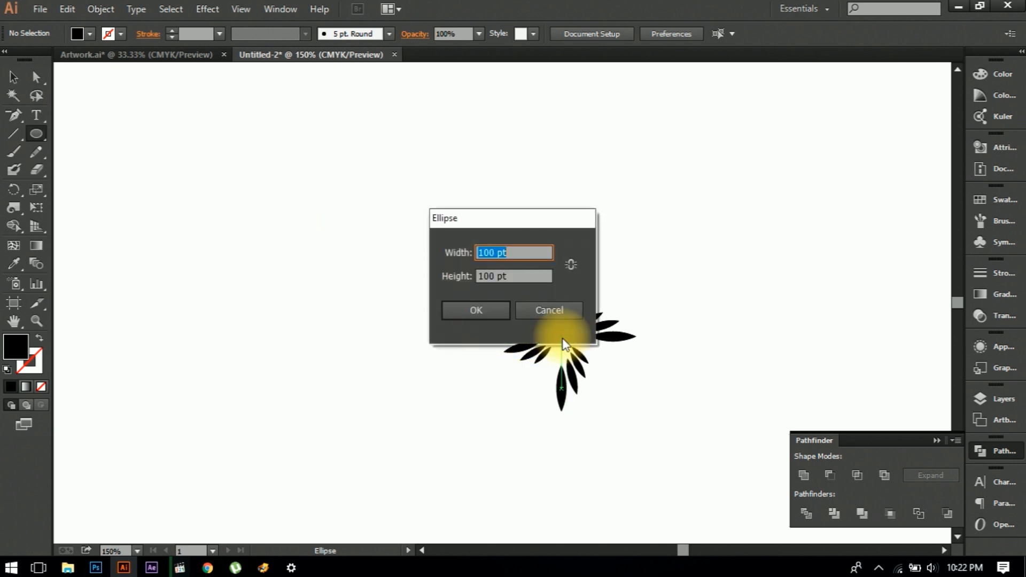
{"action": "key", "text": "Return"}
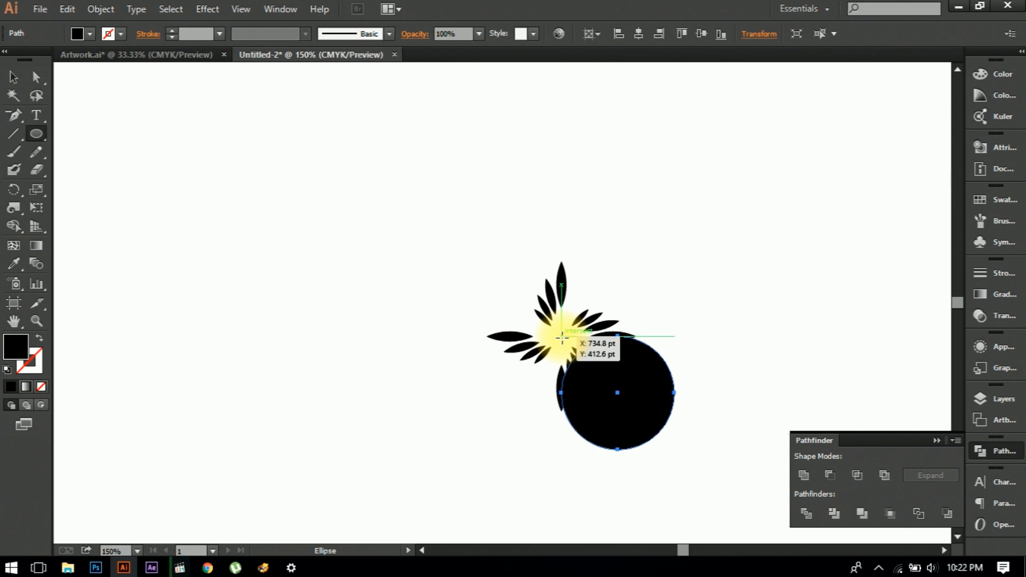
{"action": "key", "text": "shift+x"}
Centre the circle and the petal group on each other horizontally and vertically, then clear the selection.
{"action": "left_click", "coordinate": [14, 78]}
{"action": "left_click_drag", "start_coordinate": [436, 235], "coordinate": [742, 491]}
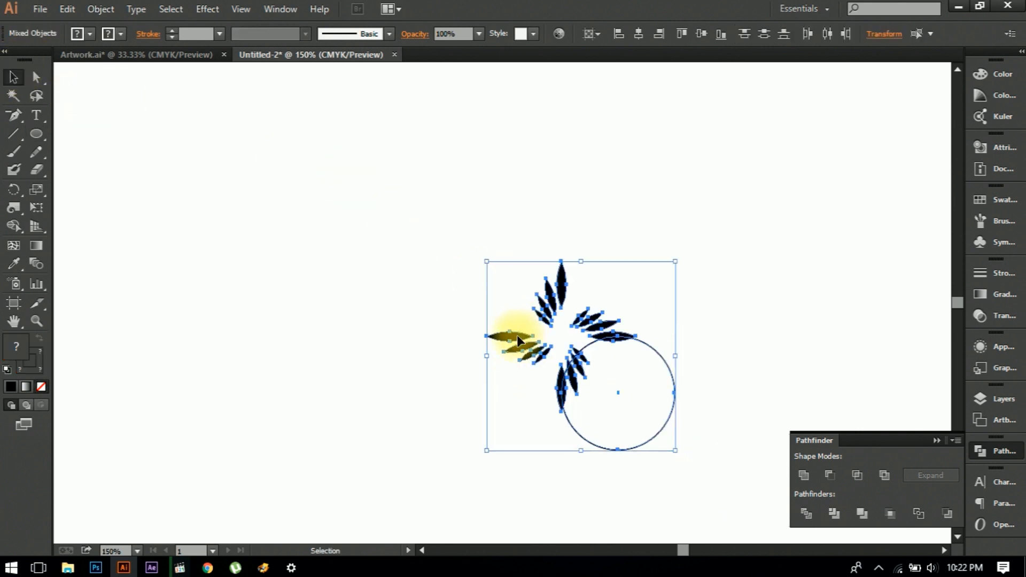
{"action": "left_click", "coordinate": [639, 34]}
{"action": "left_click", "coordinate": [702, 34]}
{"action": "left_click", "coordinate": [704, 168]}
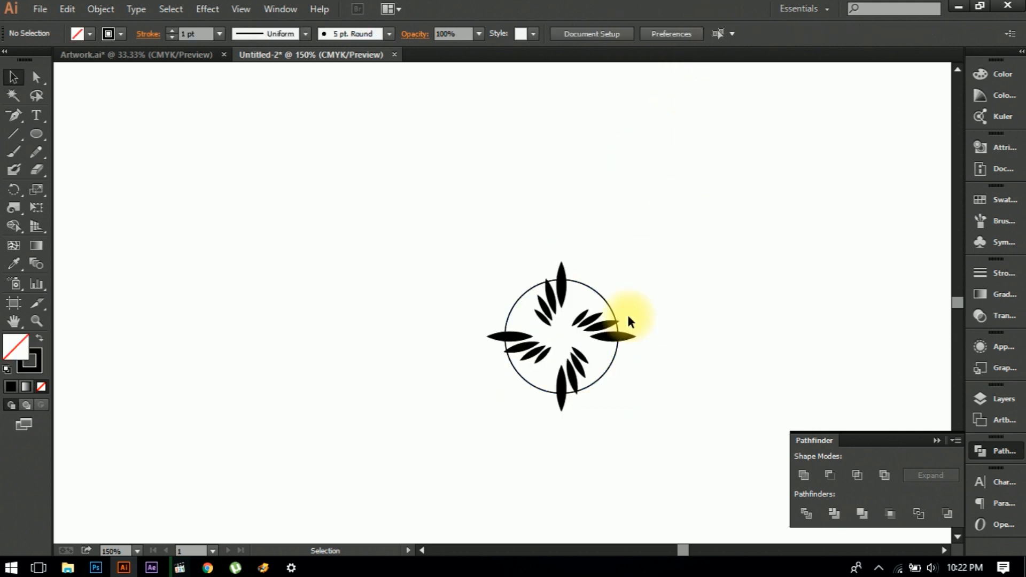
Shrink the petal group proportionally about its centre until its outer tips fit just inside the circle.
{"action": "left_click", "coordinate": [611, 363]}
{"action": "left_click", "coordinate": [573, 378]}
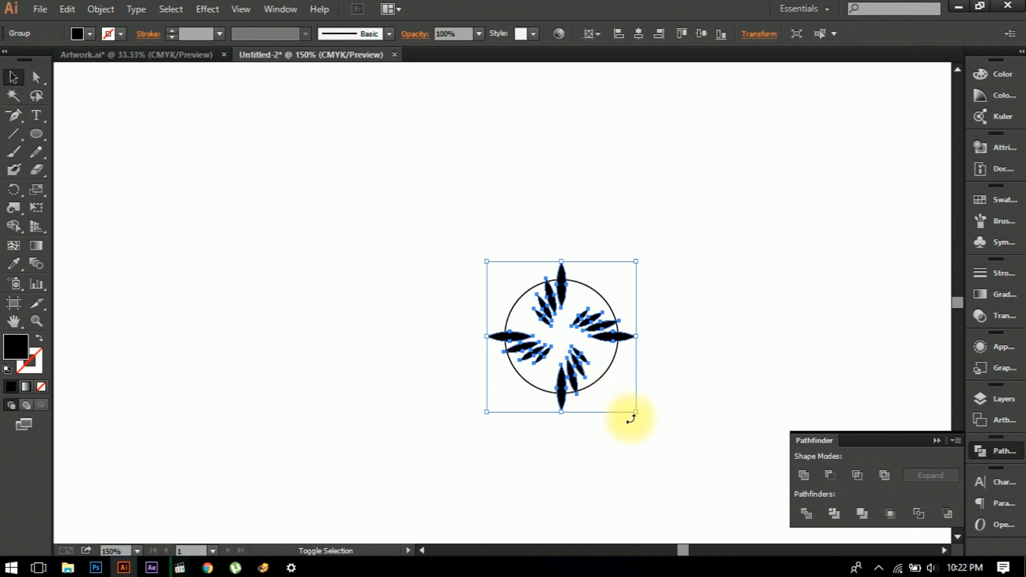
{"action": "left_click_drag", "start_coordinate": [639, 414], "coordinate": [614, 396]}
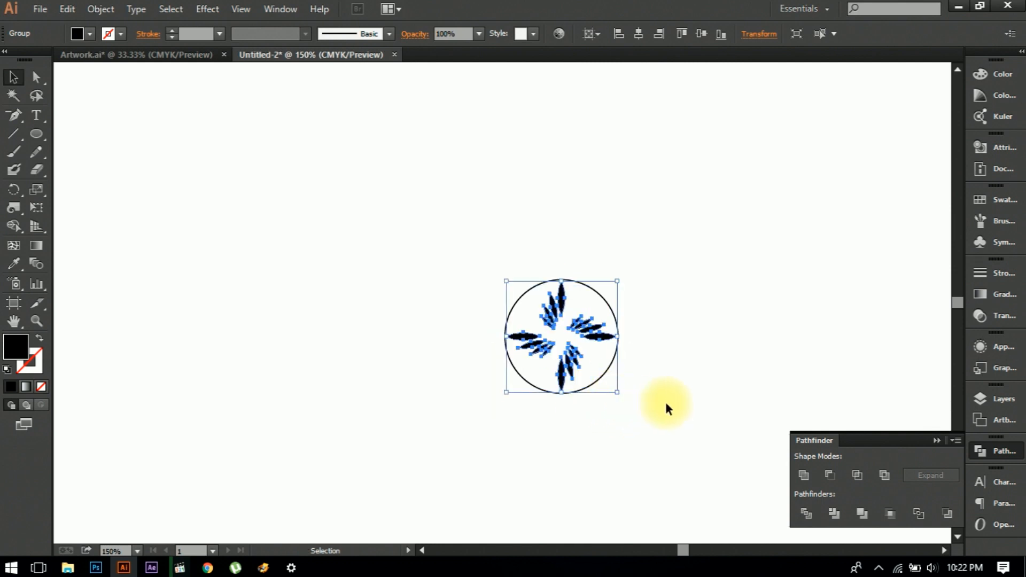
{"action": "left_click", "coordinate": [666, 403]}
Raise the Twirl tool's detail setting slightly and twirl the petals around the circle's centre into curved blades.
{"action": "key", "text": "ctrl+equal"}
{"action": "key", "text": "ctrl+equal"}
{"action": "left_click", "coordinate": [14, 207]}
{"action": "double_click", "coordinate": [12, 208]}
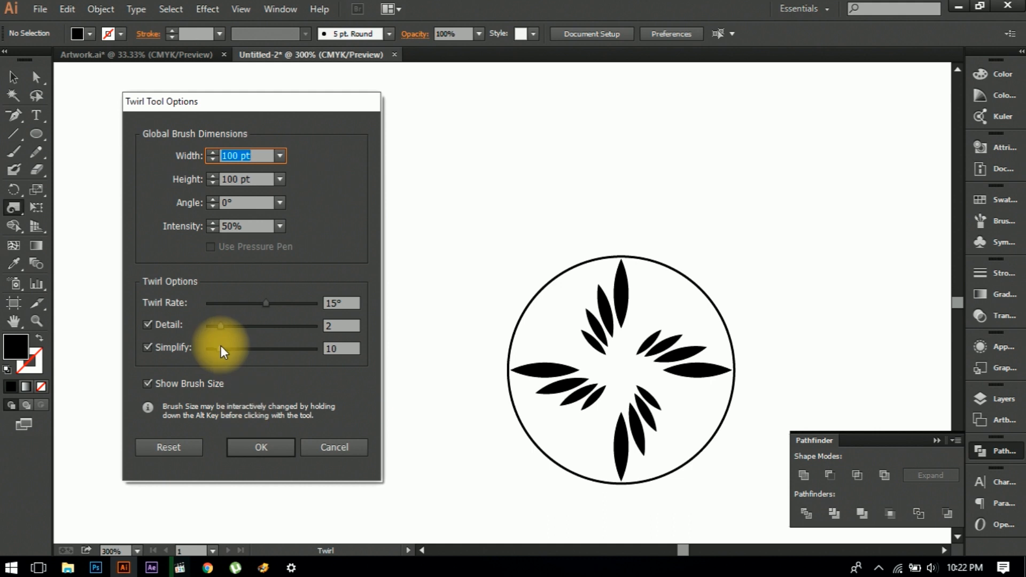
{"action": "left_click_drag", "start_coordinate": [218, 327], "coordinate": [228, 328]}
{"action": "left_click", "coordinate": [258, 447]}
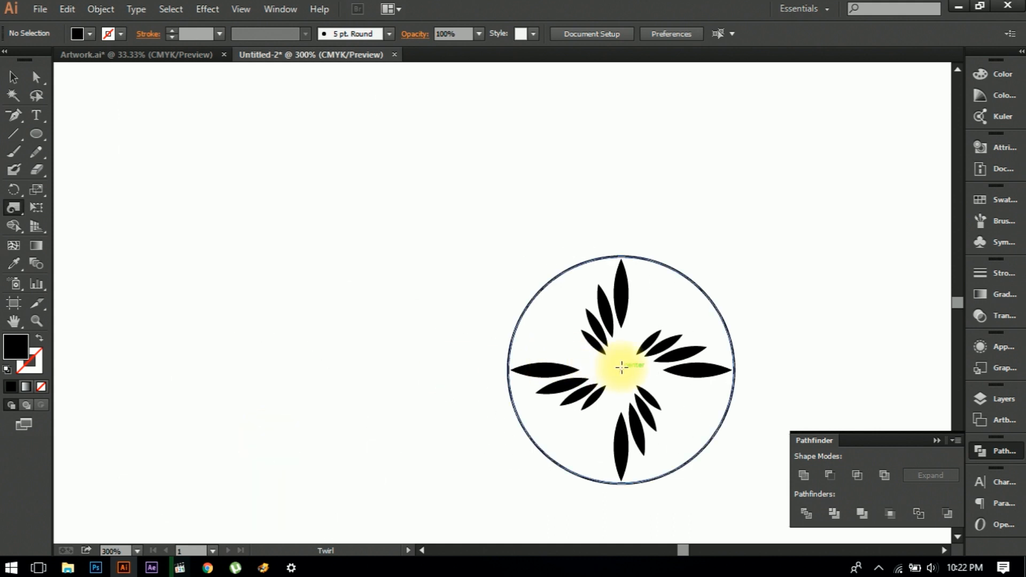
{"action": "left_click_drag", "start_coordinate": [622, 367], "coordinate": [622, 367]}
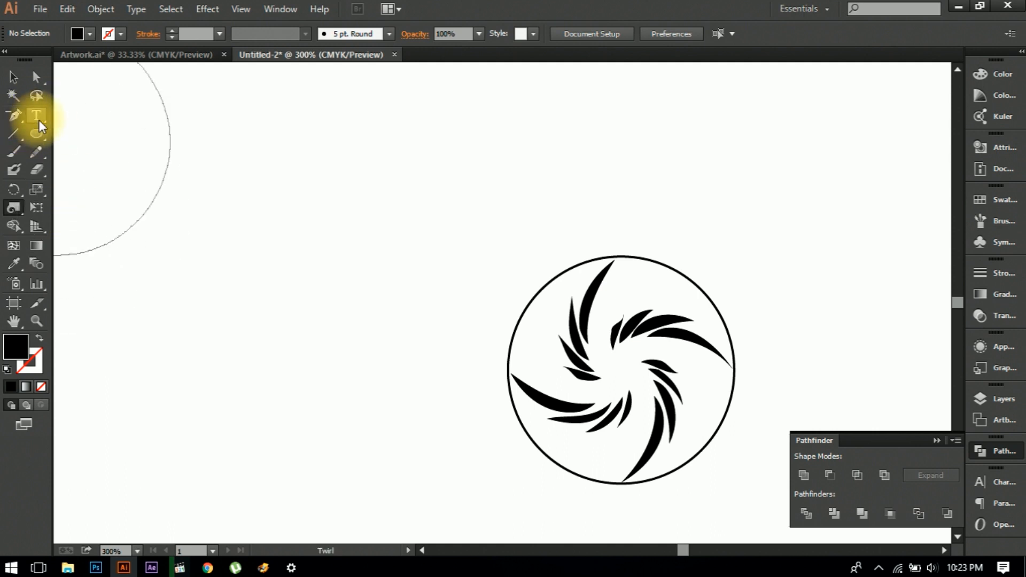
Select the circle and twirled petals and enlarge them together proportionally about their centre, then clear the selection.
{"action": "left_click", "coordinate": [16, 78]}
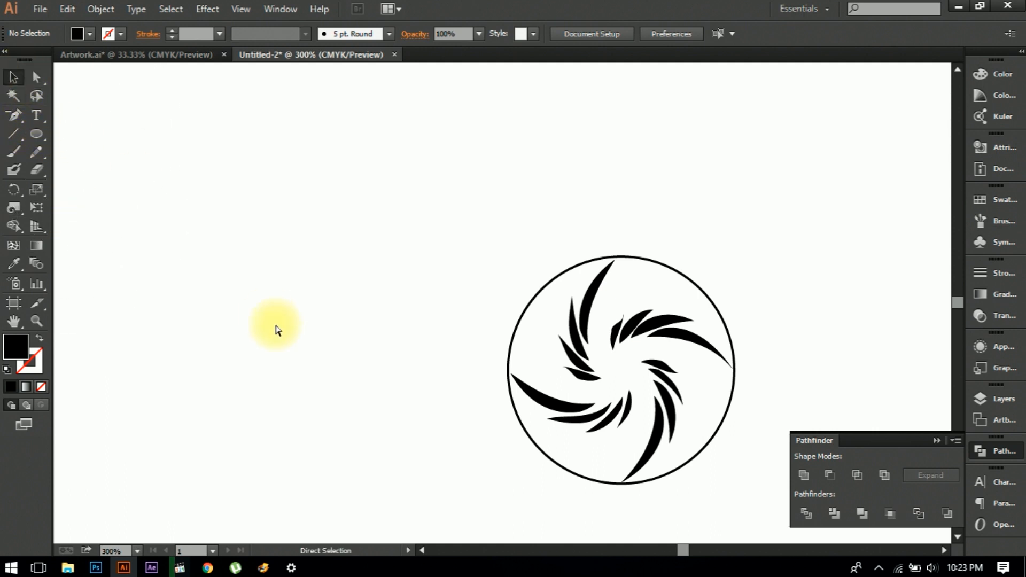
{"action": "key", "text": "ctrl+minus"}
{"action": "key", "text": "ctrl+minus"}
{"action": "key", "text": "ctrl+minus"}
{"action": "key", "text": "ctrl+minus"}
{"action": "left_click_drag", "start_coordinate": [464, 244], "coordinate": [611, 371]}
{"action": "left_click_drag", "start_coordinate": [554, 346], "coordinate": [620, 396]}
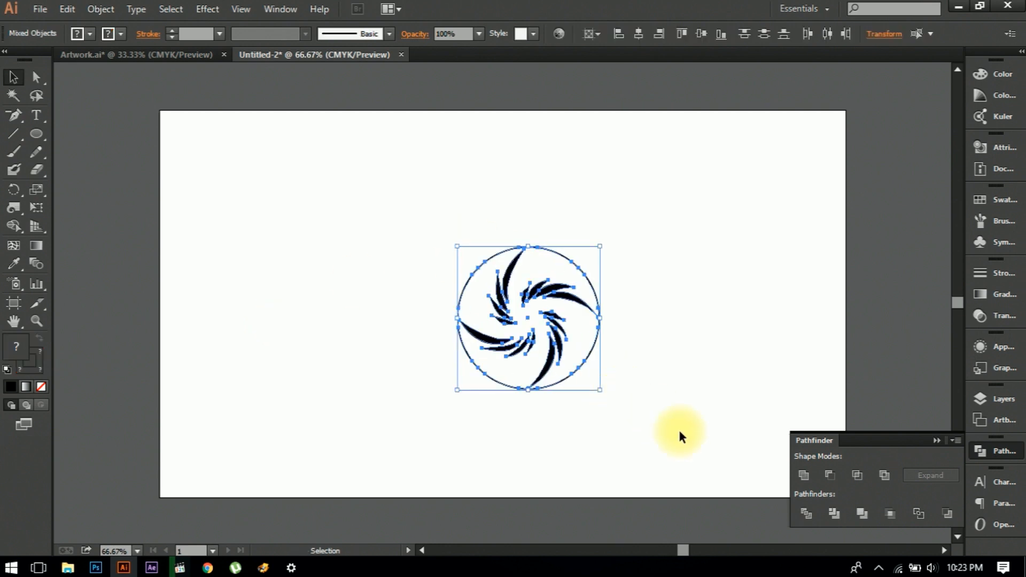
{"action": "left_click", "coordinate": [679, 437]}
Fill the circle with a gradient and set its white stop to the blue swatch C=85 M=50 Y=0 K=0.
{"action": "left_click", "coordinate": [586, 361]}
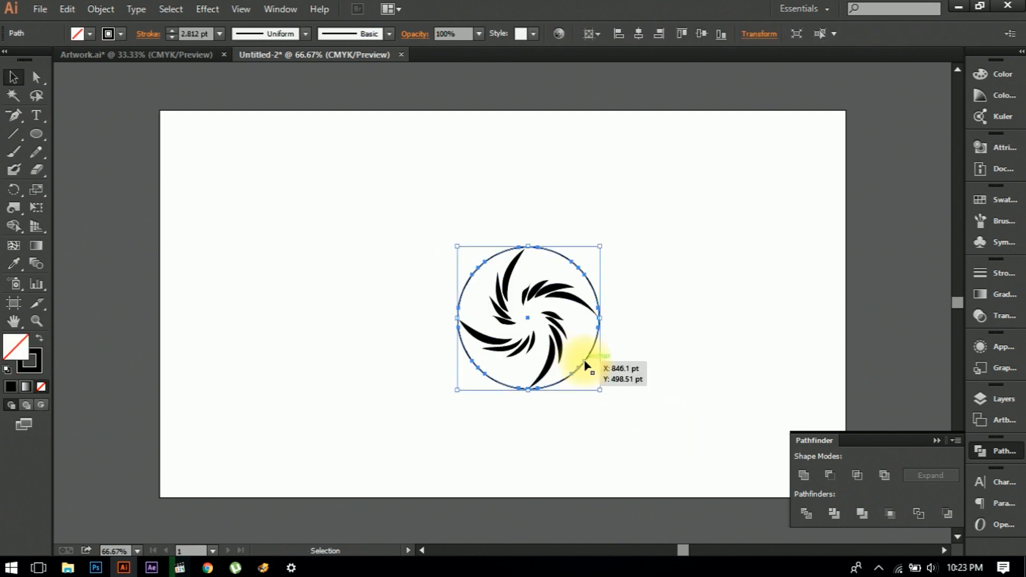
{"action": "left_click", "coordinate": [25, 387]}
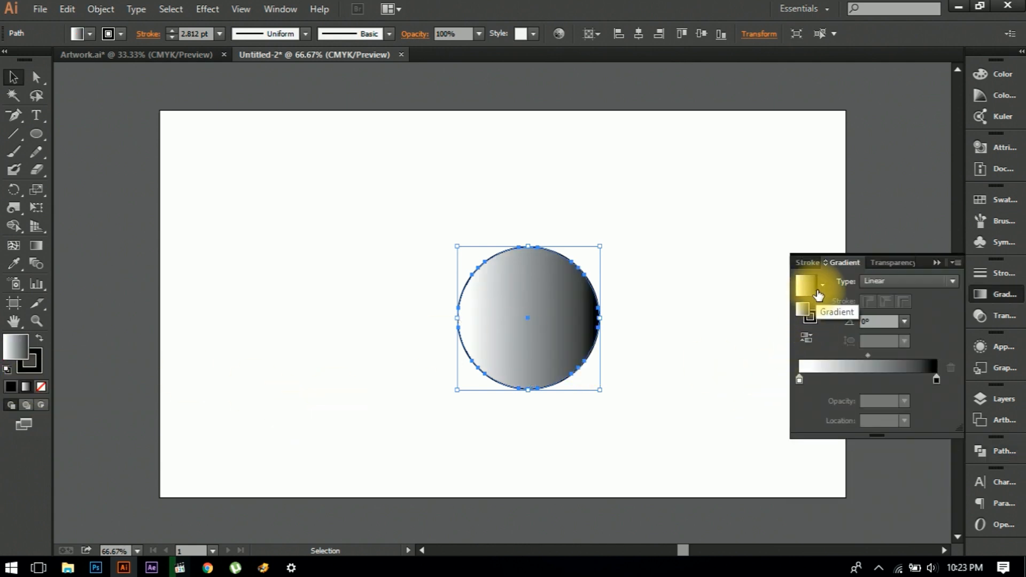
{"action": "left_click", "coordinate": [799, 380]}
{"action": "double_click", "coordinate": [801, 379]}
{"action": "left_click", "coordinate": [740, 460]}
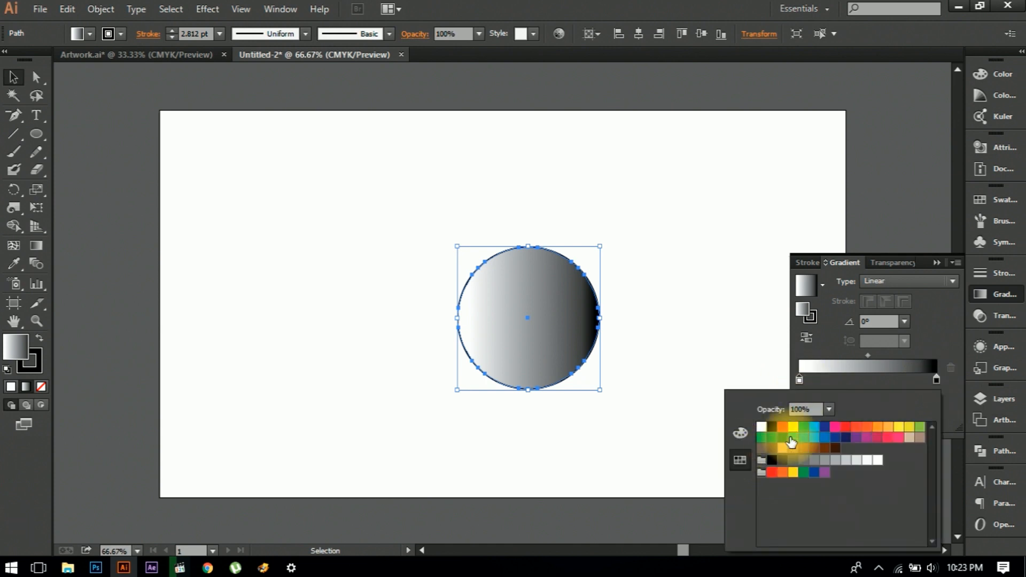
{"action": "left_click", "coordinate": [825, 437]}
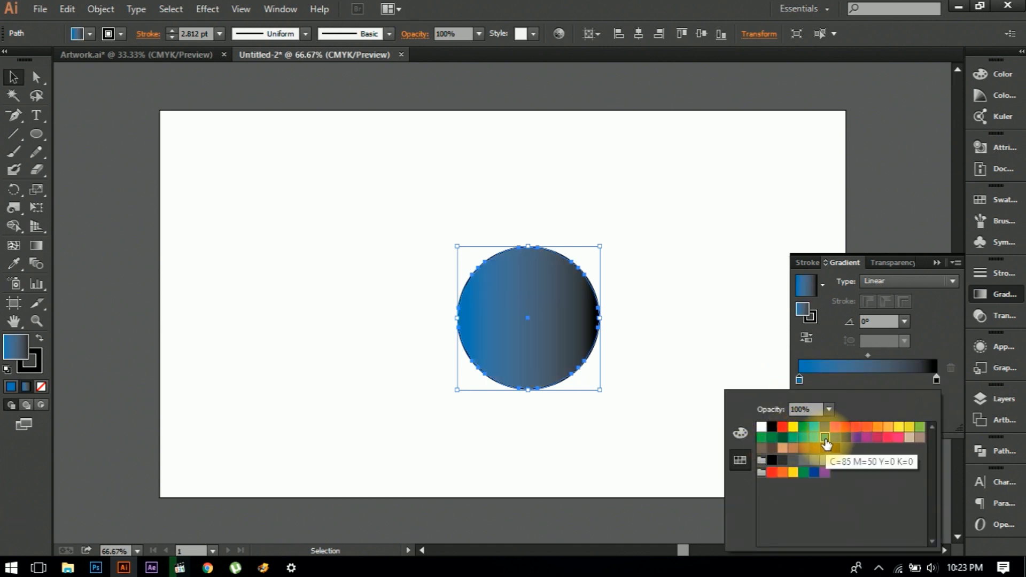
Change the circle's gradient type to Radial and extend the gradient's outer end slightly beyond the circle's edge.
{"action": "left_click", "coordinate": [926, 347]}
{"action": "left_click", "coordinate": [916, 282]}
{"action": "left_click", "coordinate": [906, 315]}
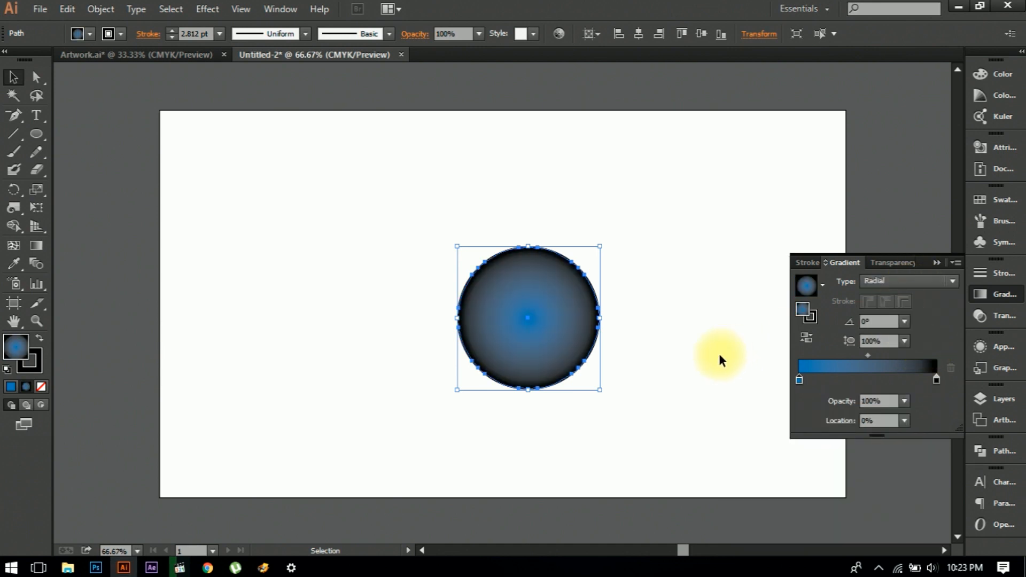
{"action": "key", "text": "g"}
{"action": "left_click_drag", "start_coordinate": [599, 320], "coordinate": [621, 319]}
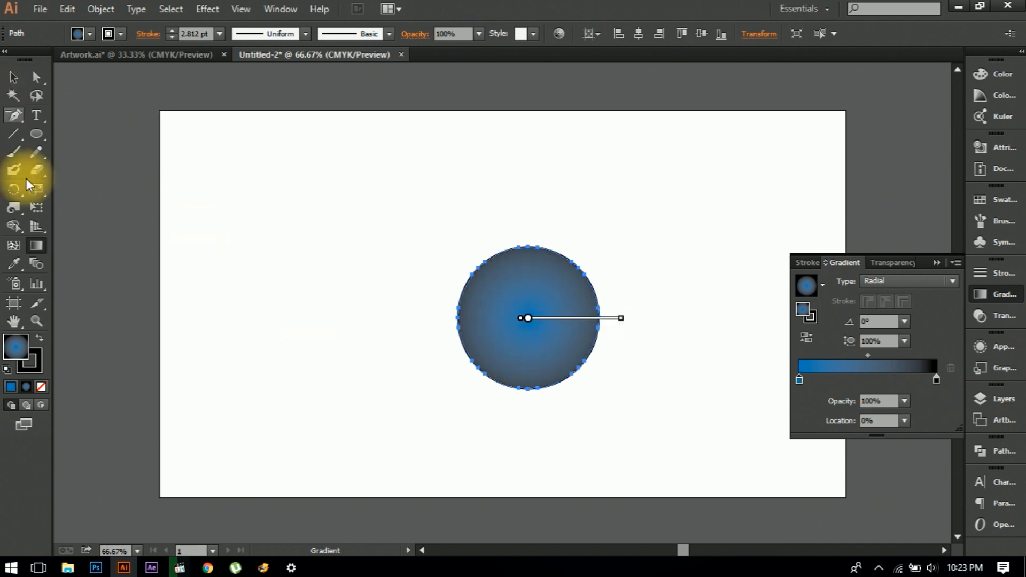
Remove the stroke from the gradient circle and clear the selection.
{"action": "key", "text": "x"}
{"action": "key", "text": "slash"}
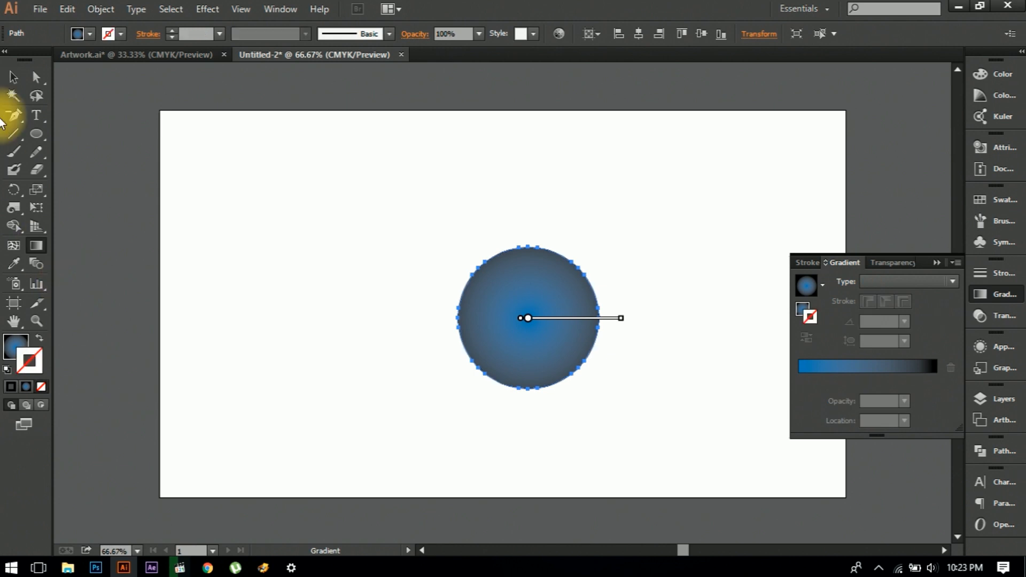
{"action": "left_click", "coordinate": [14, 76]}
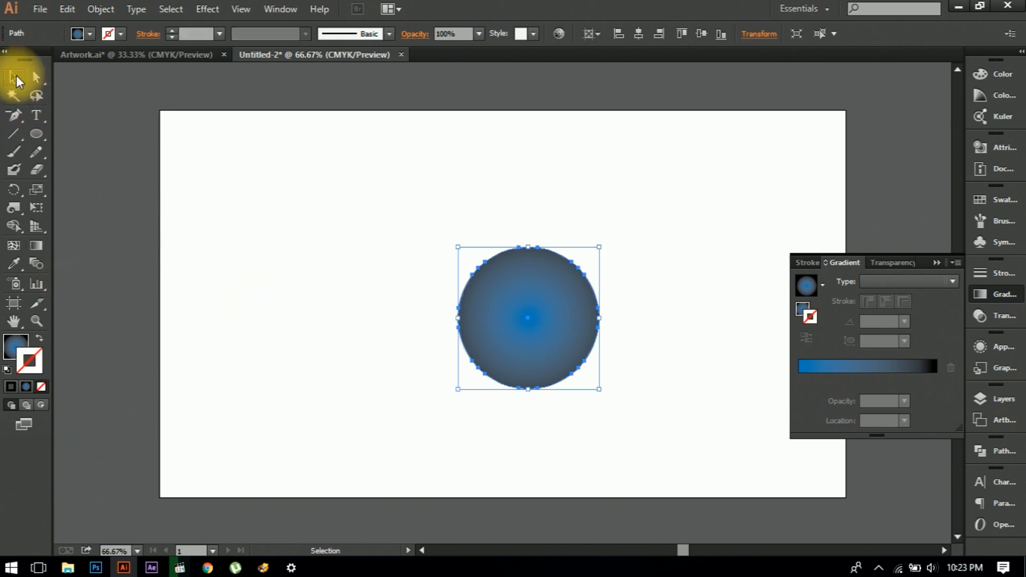
{"action": "left_click", "coordinate": [292, 302]}
Send the gradient circle behind the black petals, clear the selection and collapse the gradient settings.
{"action": "key", "text": "a"}
{"action": "left_click", "coordinate": [505, 357]}
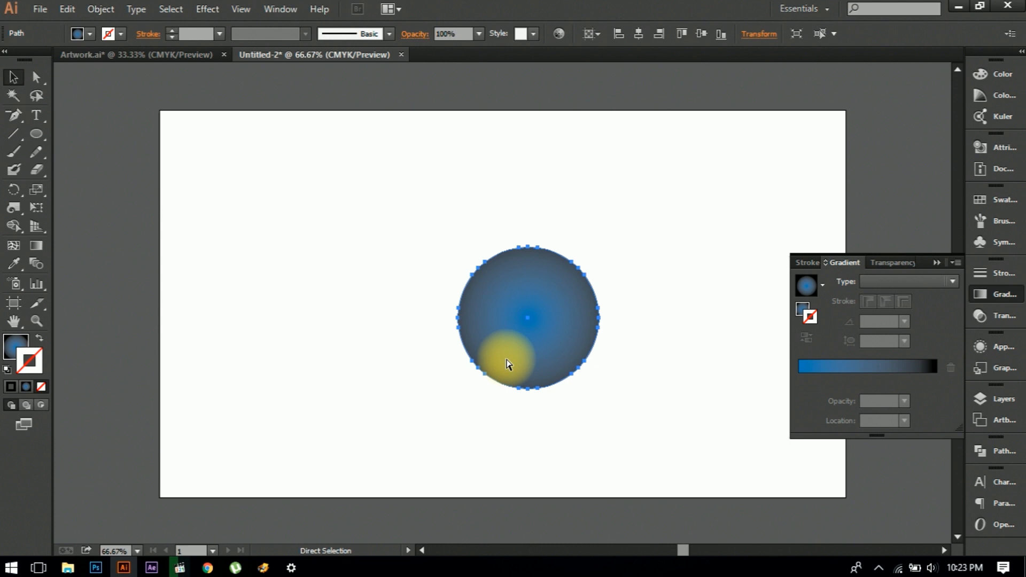
{"action": "key", "text": "ctrl+shift+bracketleft"}
{"action": "left_click", "coordinate": [717, 356]}
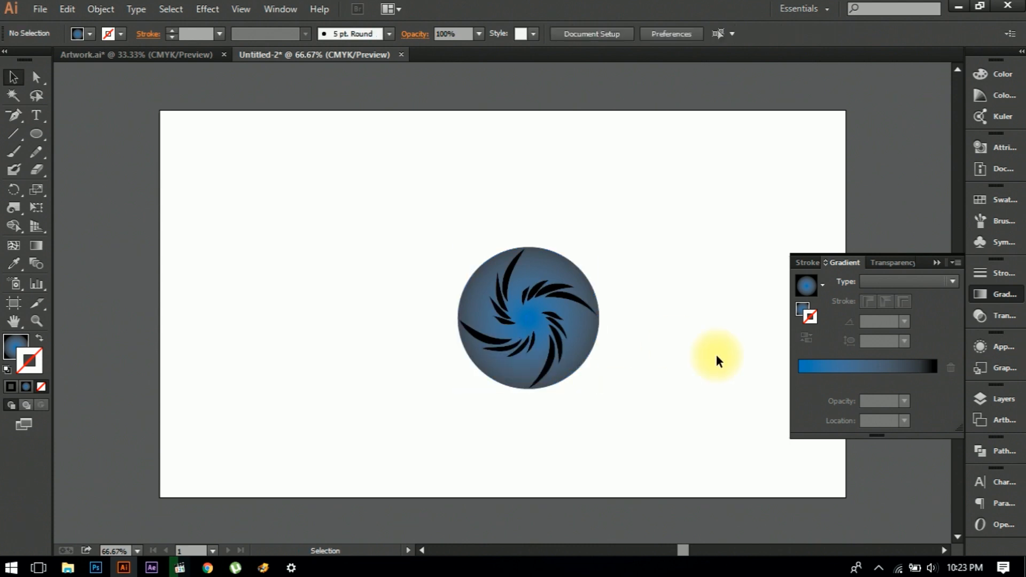
{"action": "key", "text": "ctrl+1"}
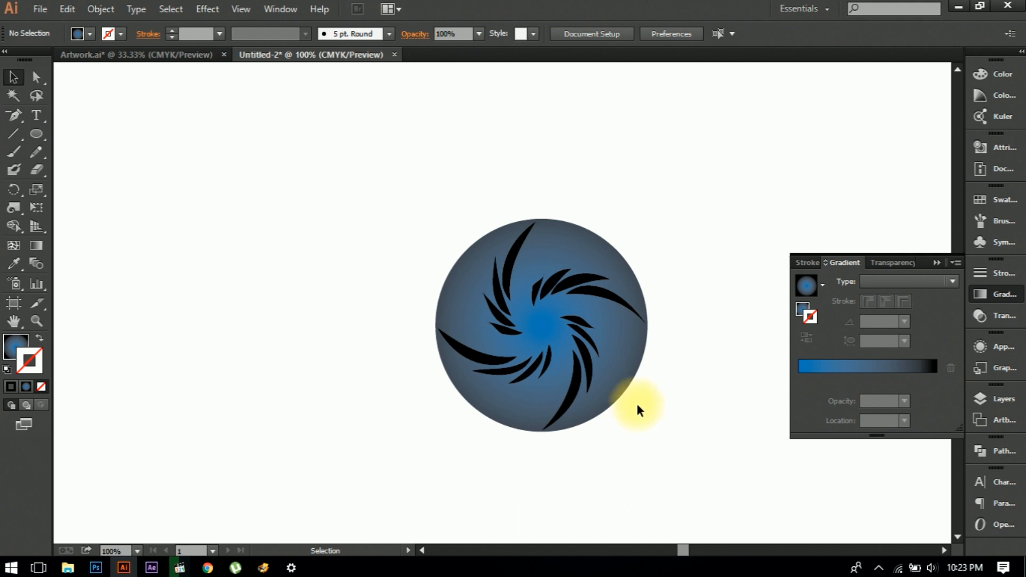
{"action": "left_click", "coordinate": [935, 262]}
Paste a copy of the gradient circle in place on top and swap its fill and stroke.
{"action": "left_click", "coordinate": [617, 357]}
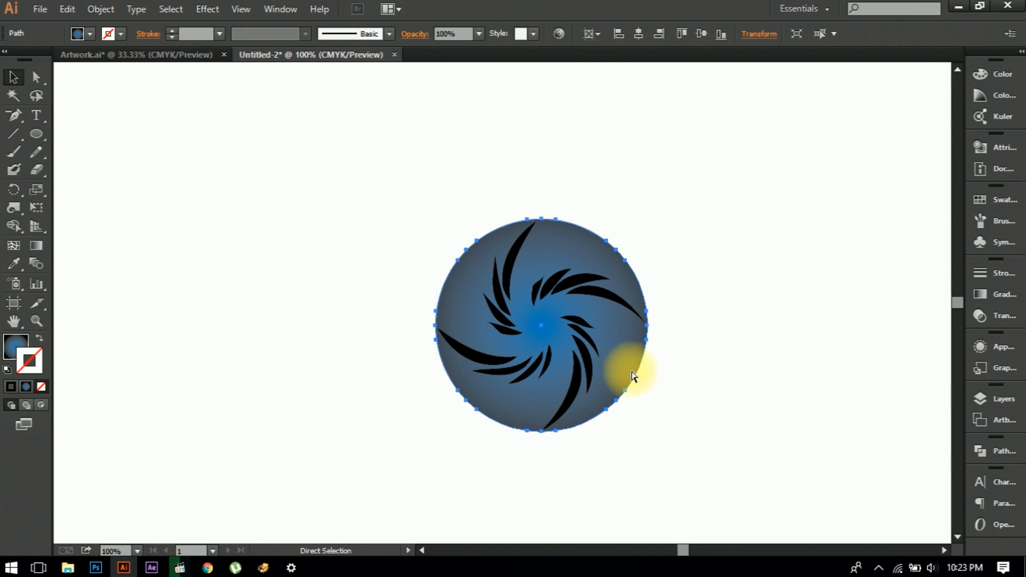
{"action": "key", "text": "ctrl+z"}
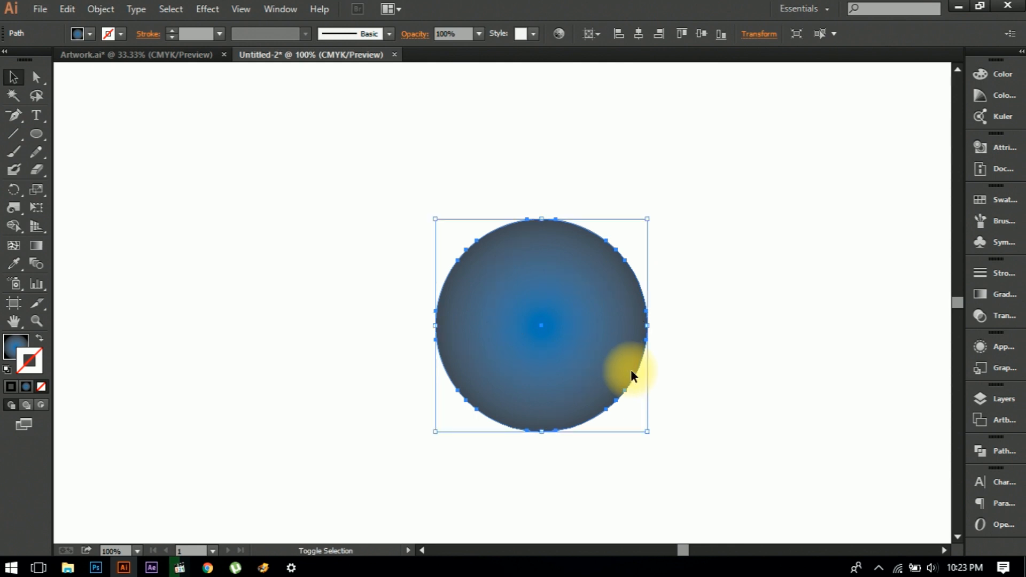
{"action": "key", "text": "ctrl+shift+z"}
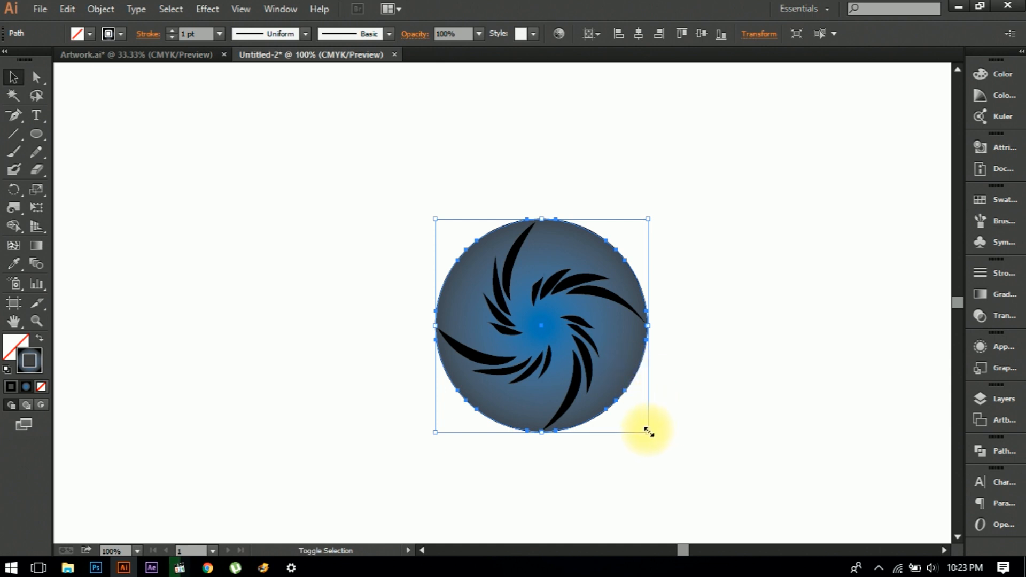
Enlarge the circle copy evenly about its centre beyond the gradient circle's edge and swap its gradient back to the fill.
{"action": "key", "text": "ctrl+shift+b"}
{"action": "key", "text": "ctrl+shift+b"}
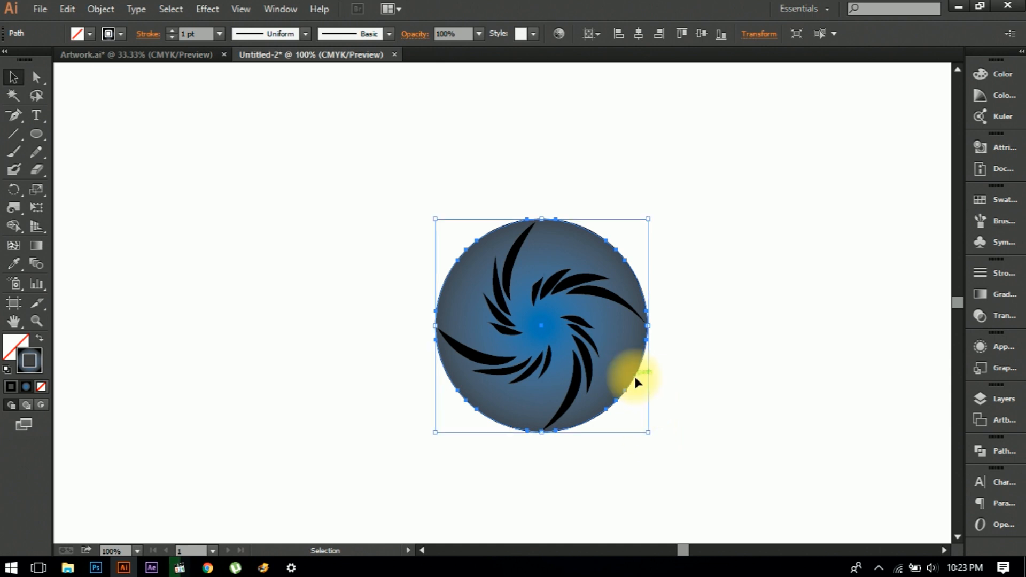
{"action": "key", "text": "ctrl+shift+b"}
{"action": "key", "text": "ctrl+shift+b"}
{"action": "left_click_drag", "start_coordinate": [649, 433], "coordinate": [674, 456]}
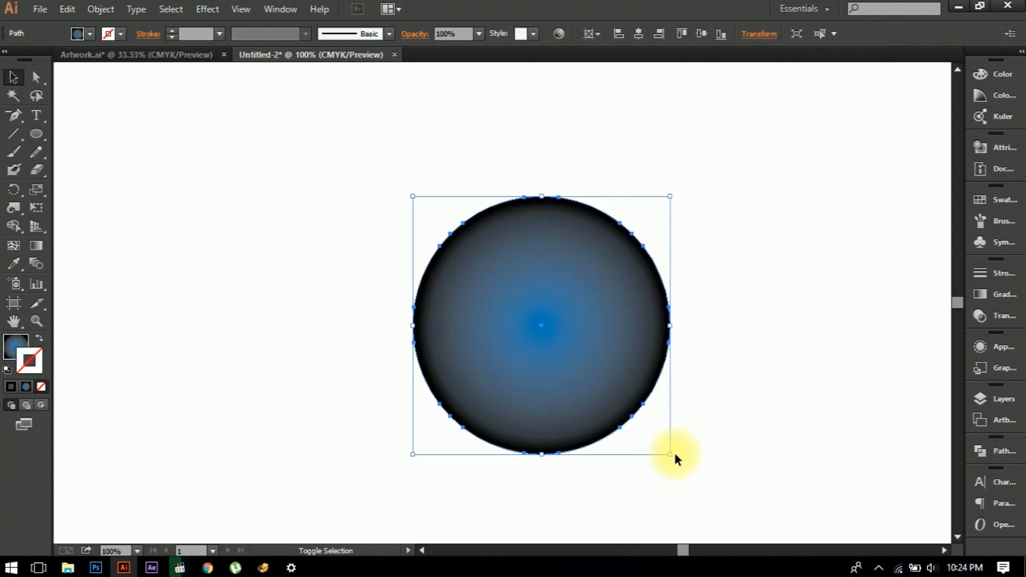
Send the enlarged circle to the back and divide the objects below with the inner outline circle.
{"action": "key", "text": "ctrl+shift+bracketleft"}
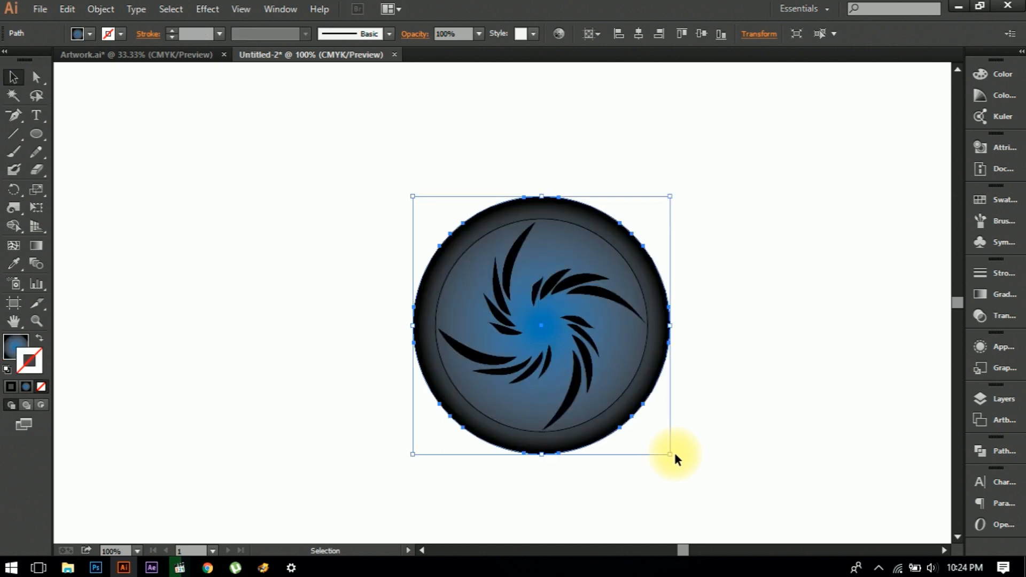
{"action": "left_click", "coordinate": [675, 456]}
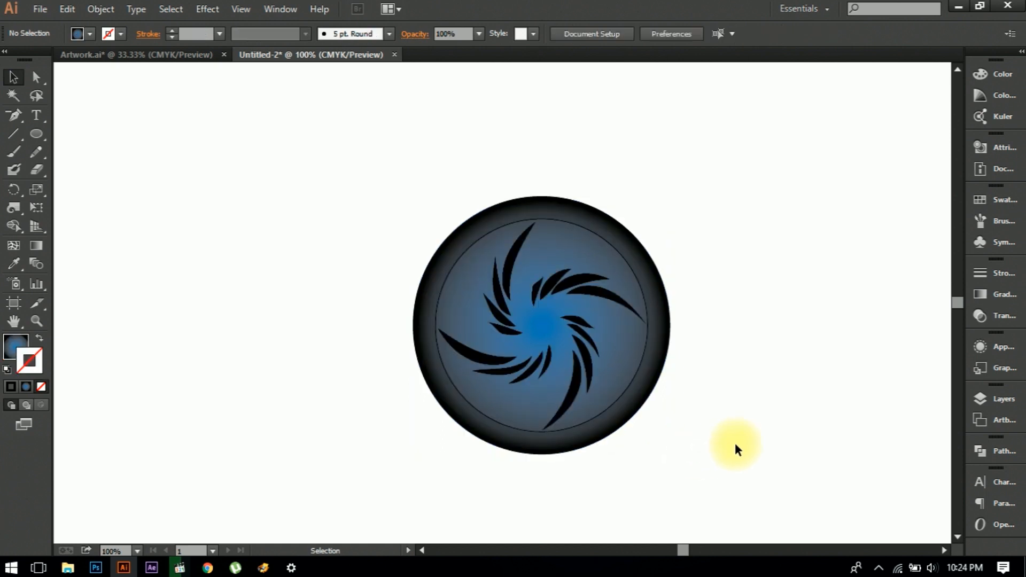
{"action": "left_click", "coordinate": [633, 376]}
{"action": "left_click", "coordinate": [111, 9]}
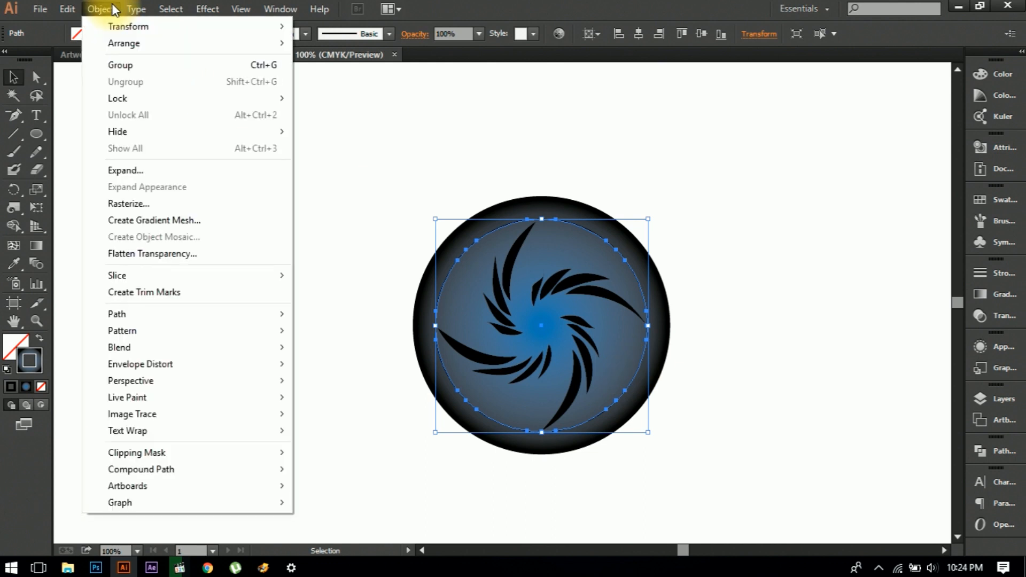
{"action": "mouse_move", "coordinate": [161, 316]}
{"action": "left_click", "coordinate": [396, 440]}
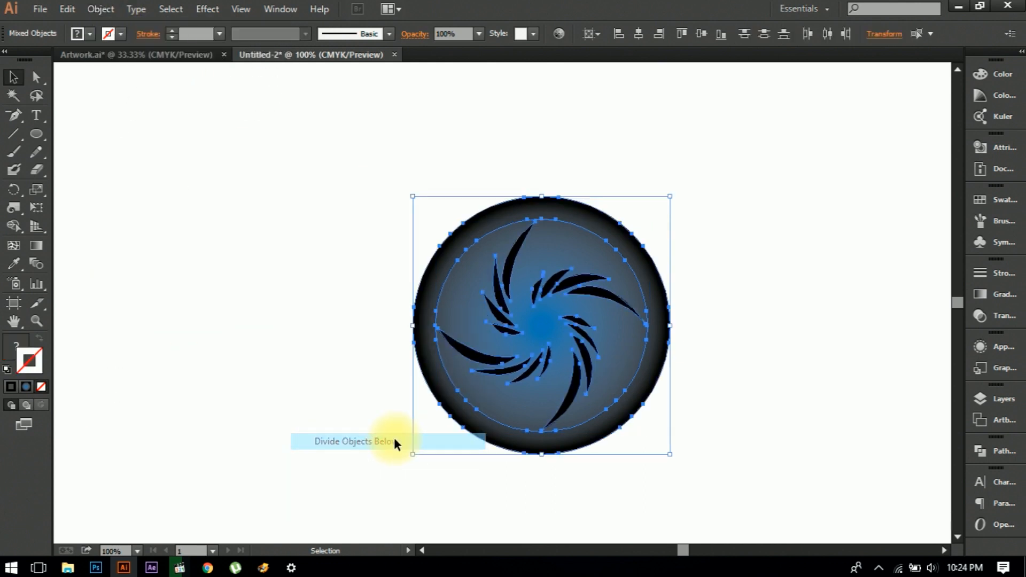
{"action": "left_click", "coordinate": [328, 429]}
{"action": "key", "text": "a"}
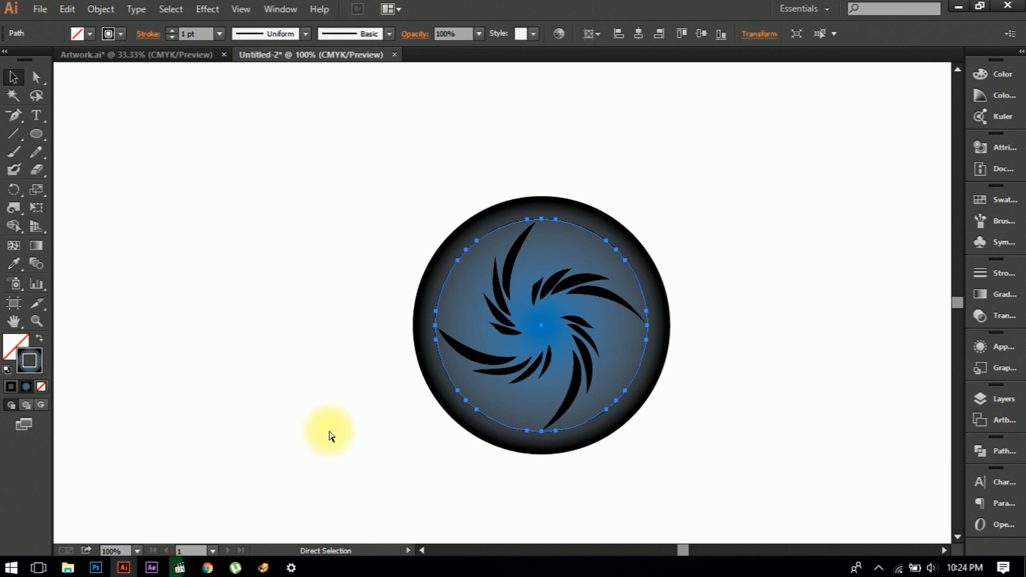
Undo the division, the send to back and the fill swap of the enlarged circle, and clear the selection.
{"action": "key", "text": "ctrl+z"}
{"action": "key", "text": "ctrl+z"}
{"action": "key", "text": "ctrl+z"}
{"action": "key", "text": "v"}
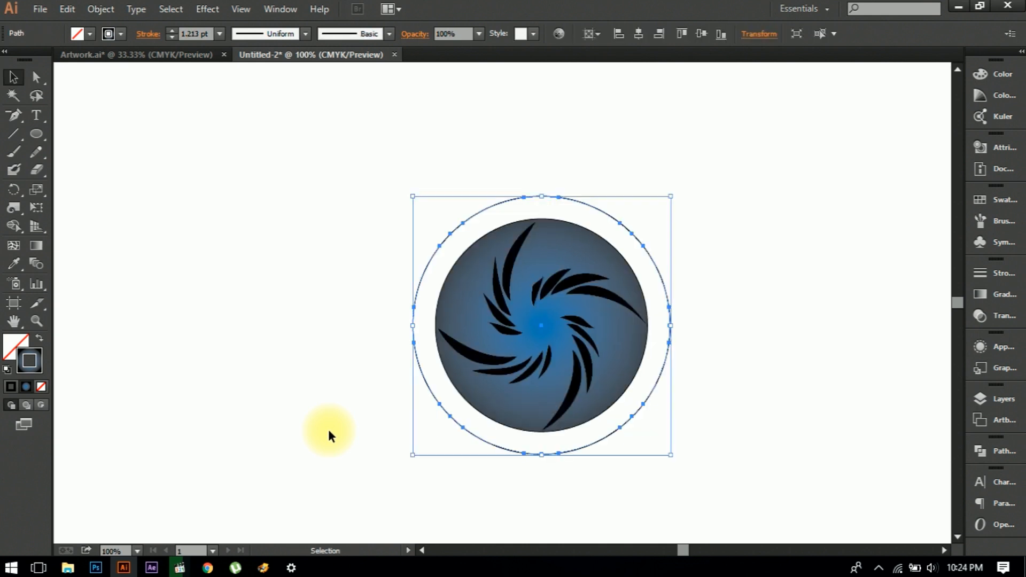
{"action": "left_click", "coordinate": [328, 429]}
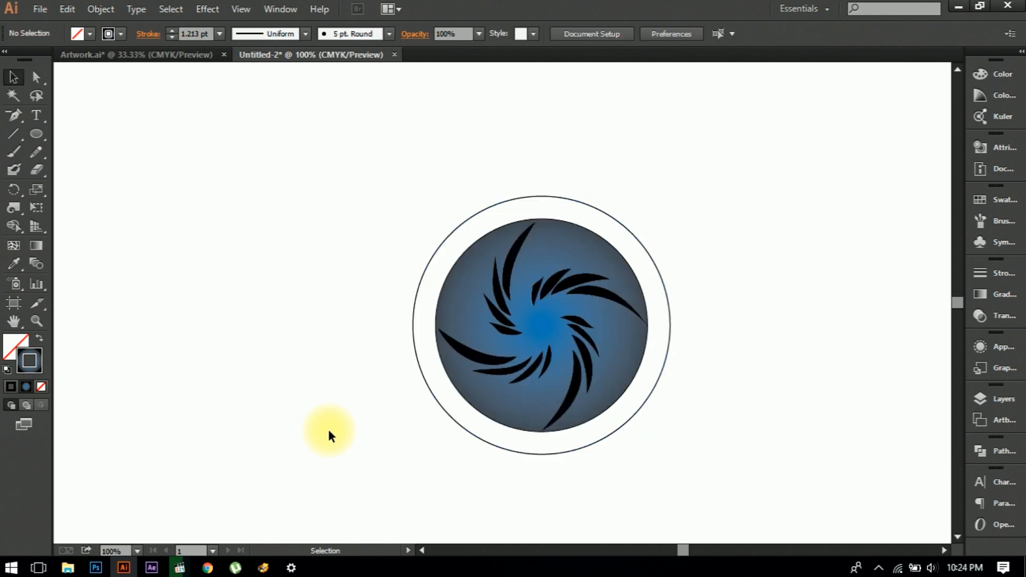
Shrink the outer outline circle about its centre until only a narrow gap separates it from the gradient circle.
{"action": "left_click", "coordinate": [481, 442]}
{"action": "left_click_drag", "start_coordinate": [672, 458], "coordinate": [659, 444]}
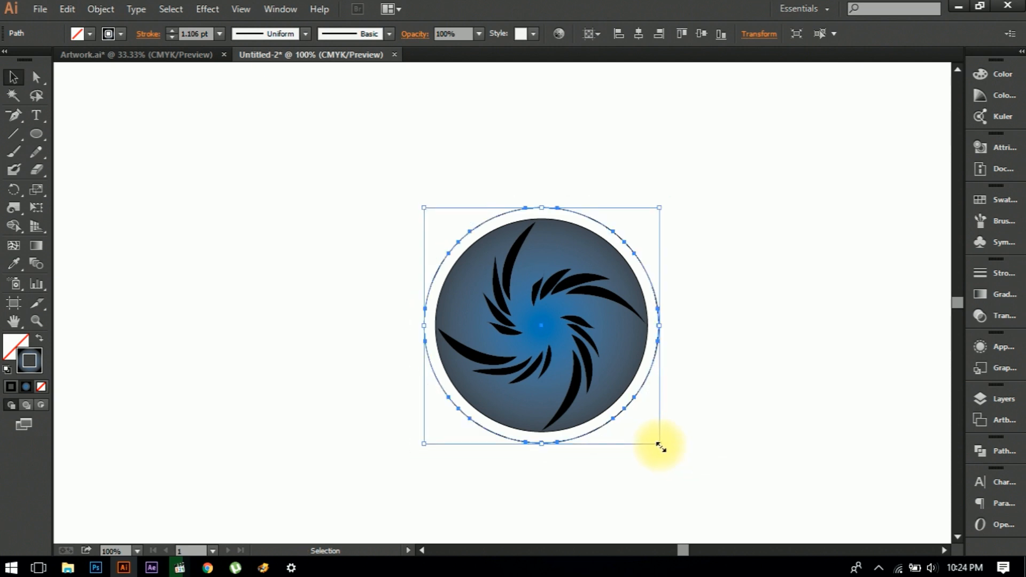
{"action": "left_click", "coordinate": [273, 298]}
{"action": "key", "text": "ctrl+z"}
Swap the outer circle's fill and stroke, send it to the back and clear the selection.
{"action": "key", "text": "shift+x"}
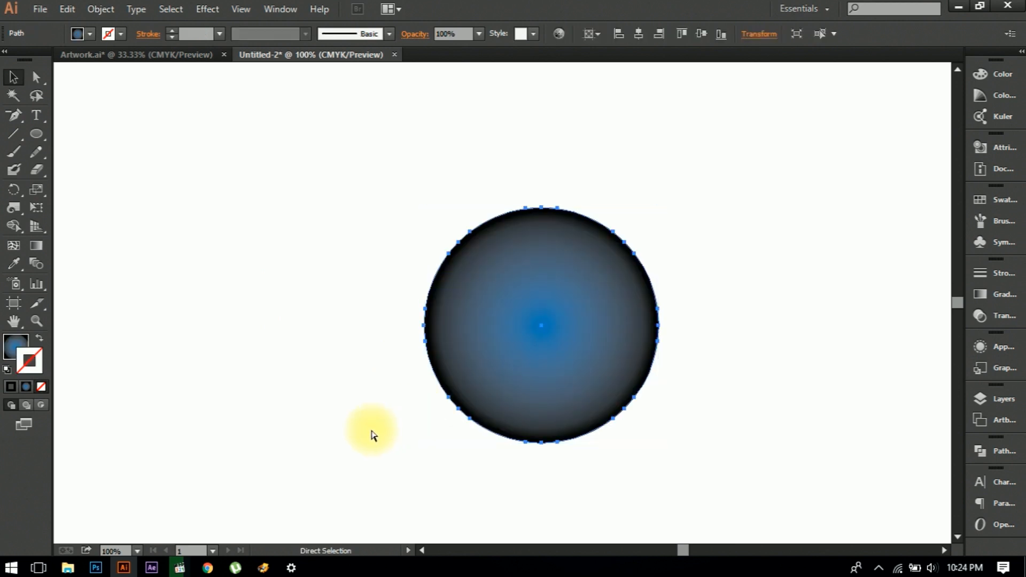
{"action": "key", "text": "ctrl+shift+bracketleft"}
{"action": "left_click", "coordinate": [370, 426]}
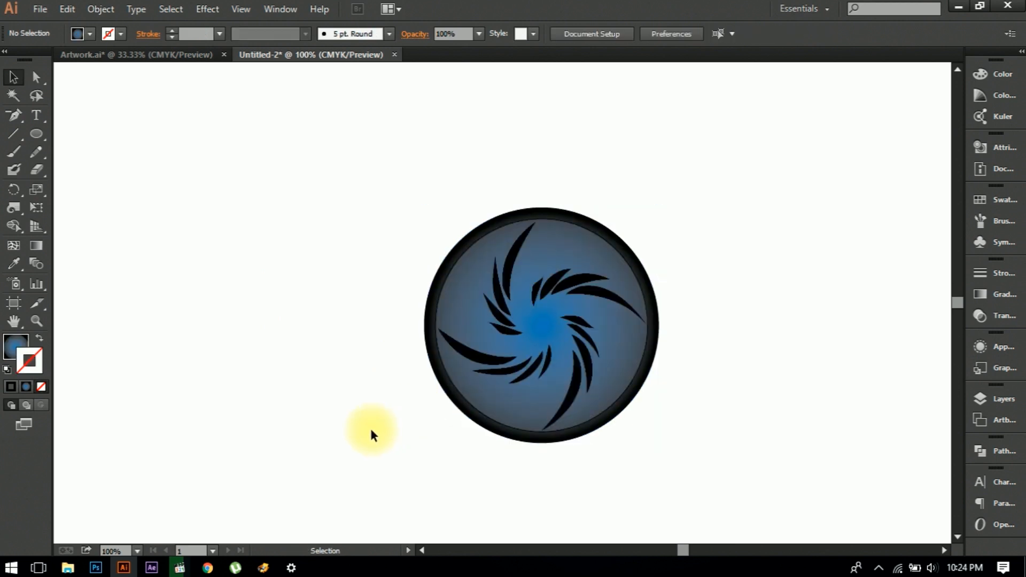
Divide the objects below using the inner outline circle to cut the outer disc into a ring and an inner disc.
{"action": "left_click", "coordinate": [458, 396]}
{"action": "left_click", "coordinate": [100, 9]}
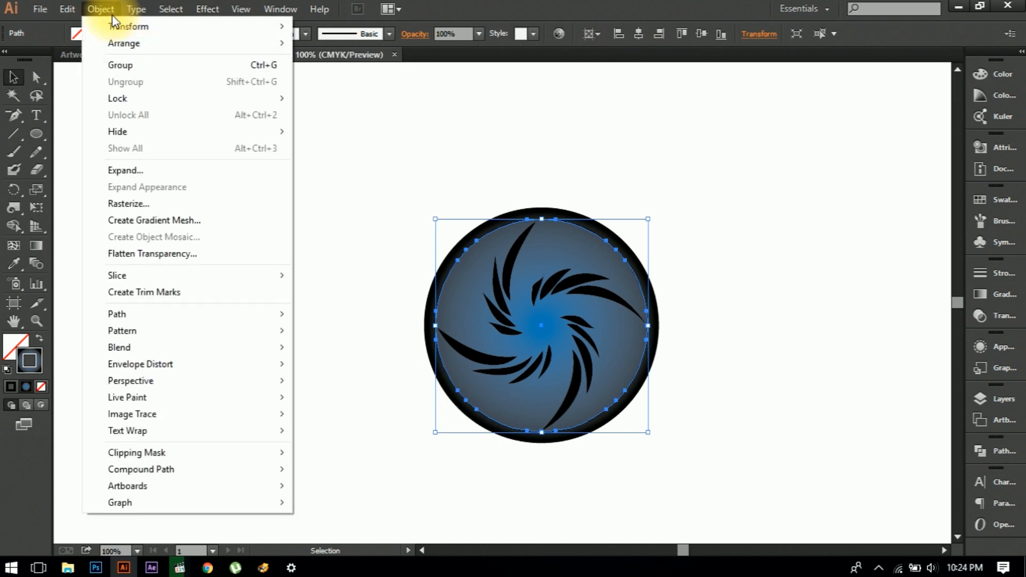
{"action": "mouse_move", "coordinate": [141, 310]}
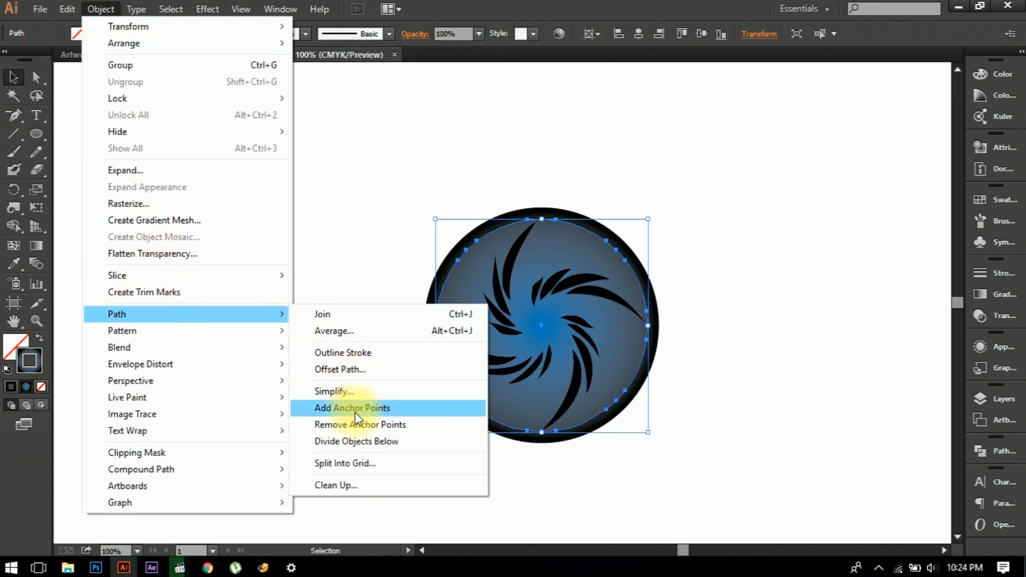
{"action": "left_click", "coordinate": [355, 442]}
{"action": "left_click", "coordinate": [355, 440]}
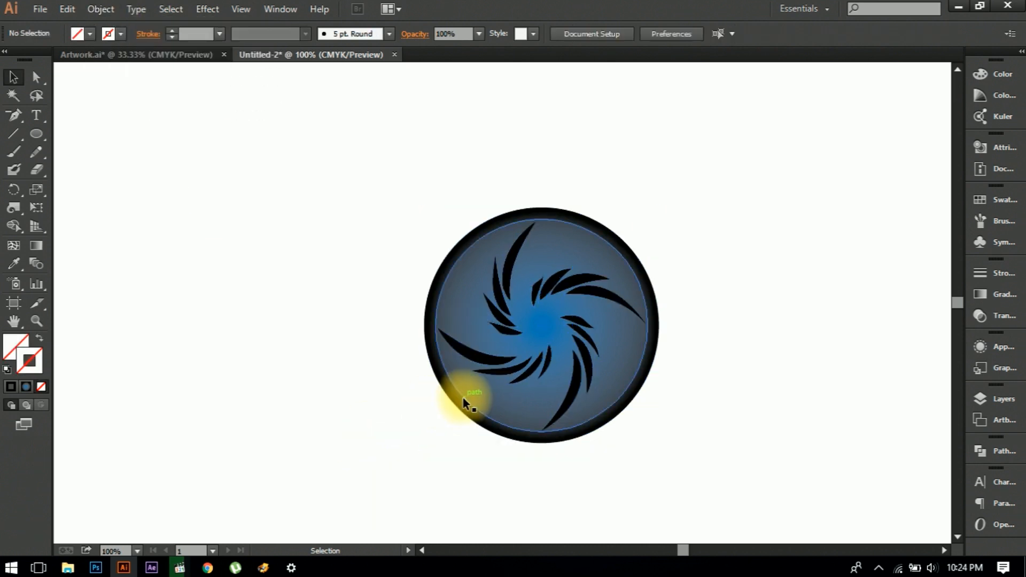
Move the cut-out inner disc away from the emblem and delete it.
{"action": "left_click_drag", "start_coordinate": [463, 399], "coordinate": [88, 360]}
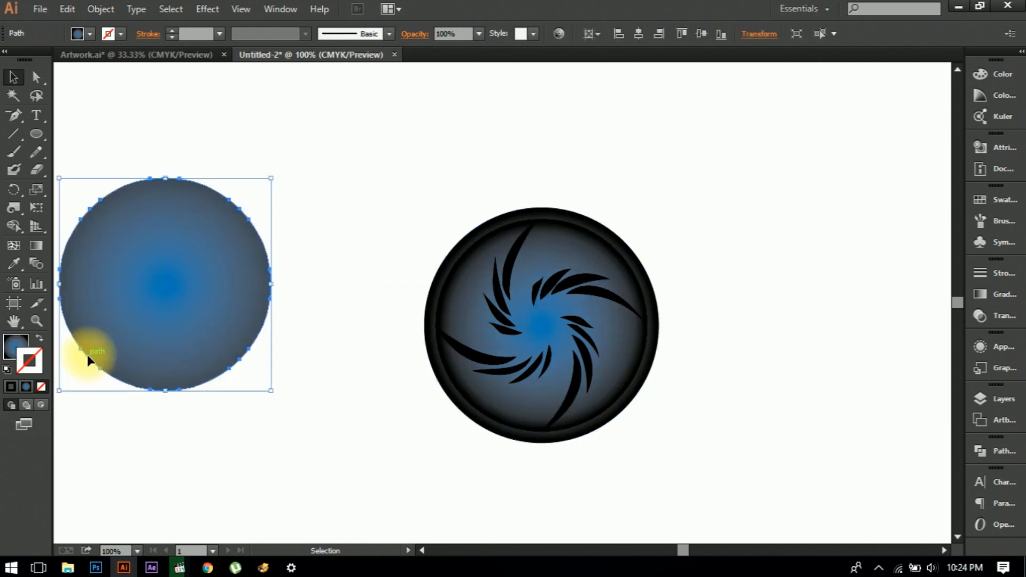
{"action": "left_click", "coordinate": [166, 446]}
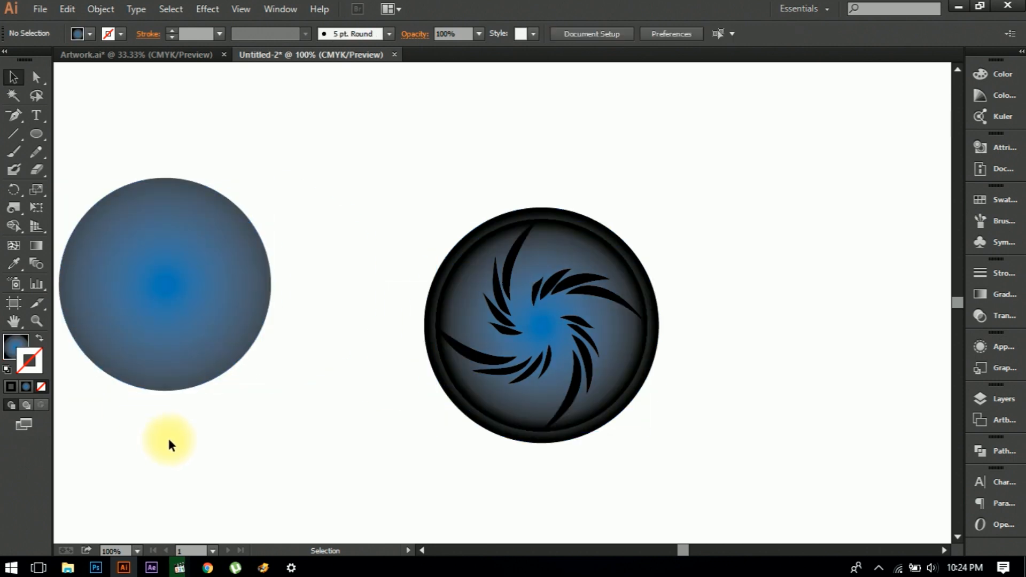
{"action": "left_click_drag", "start_coordinate": [443, 390], "coordinate": [222, 376]}
{"action": "key", "text": "ctrl+z"}
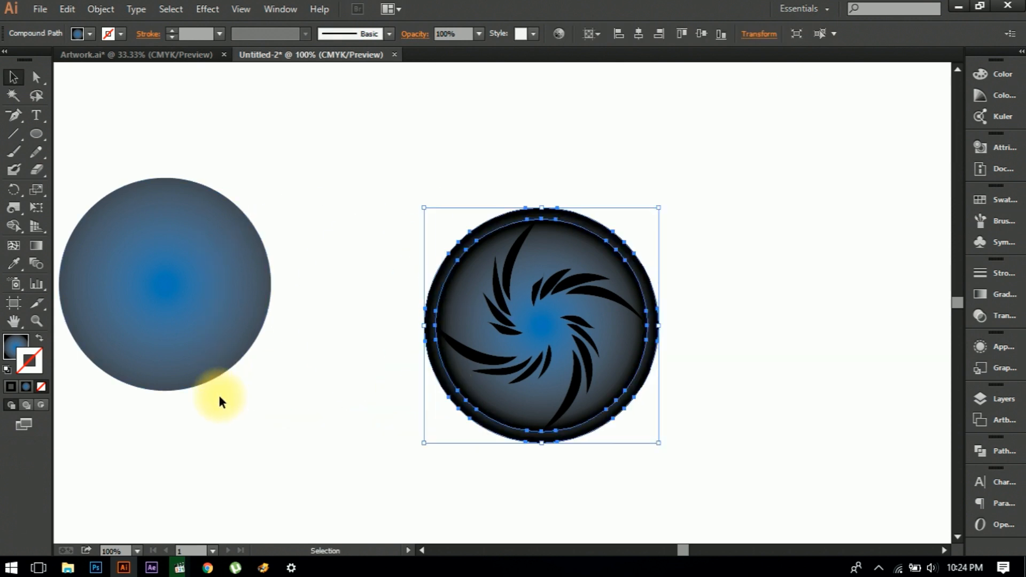
{"action": "left_click", "coordinate": [218, 393]}
{"action": "left_click", "coordinate": [183, 284]}
{"action": "key", "text": "Delete"}
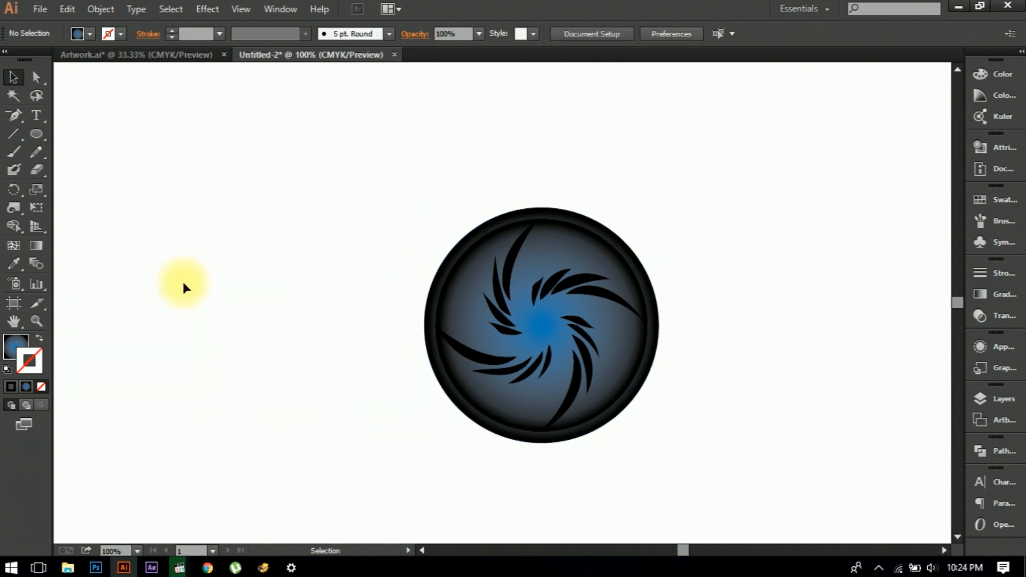
Select the outer ring and apply a linear white-to-black gradient to its stroke.
{"action": "left_click", "coordinate": [443, 394]}
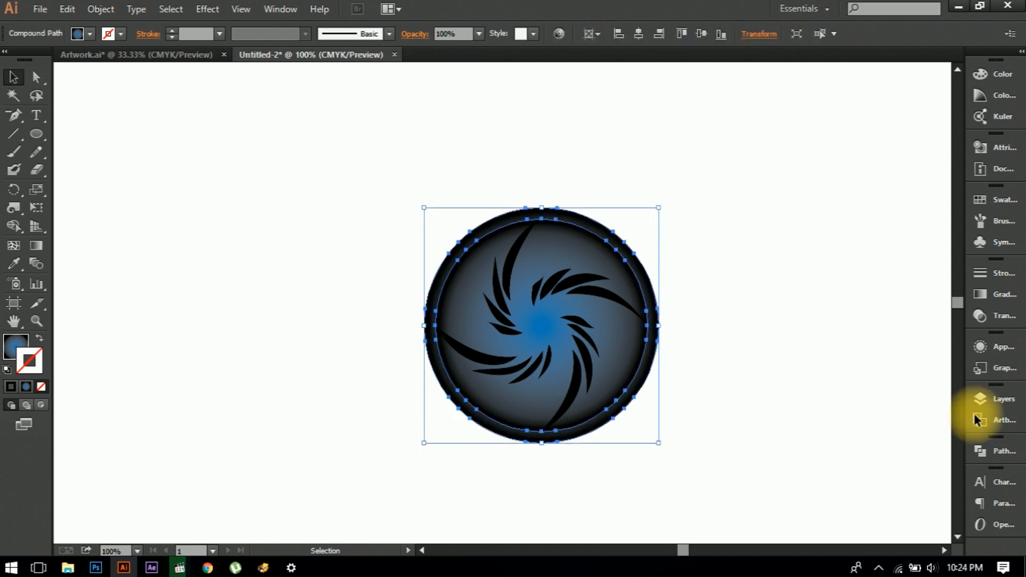
{"action": "left_click", "coordinate": [1001, 296]}
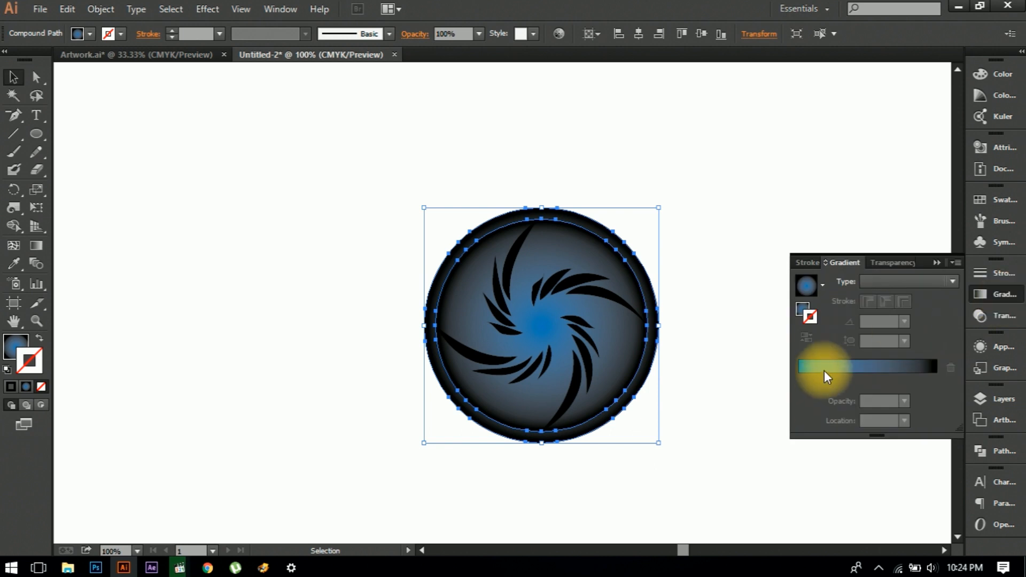
{"action": "left_click", "coordinate": [843, 367]}
{"action": "left_click", "coordinate": [823, 286]}
{"action": "left_click", "coordinate": [798, 311]}
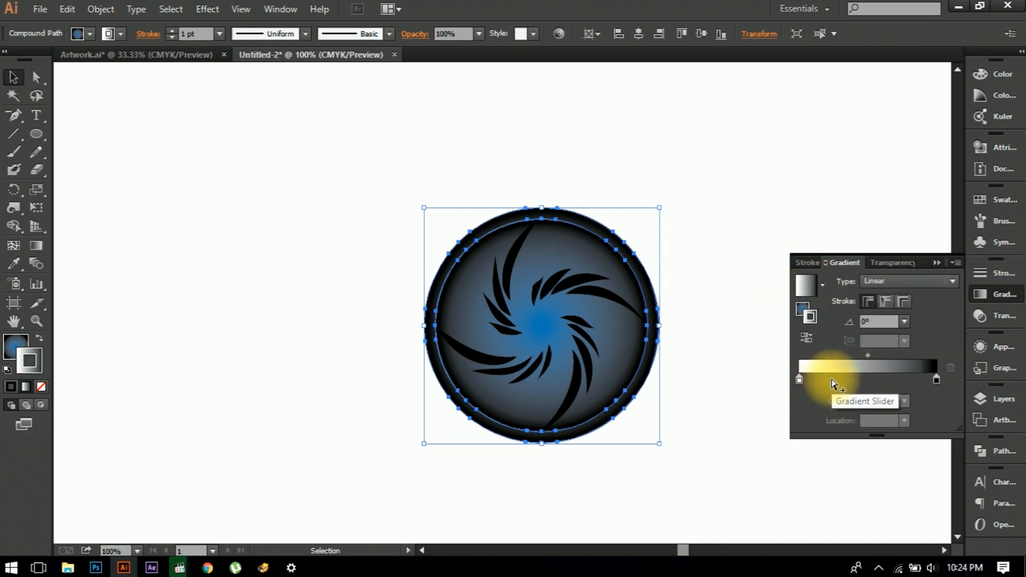
Remove the black stop from the ring's gradient, place a grey stop at 45.16% and add a white stop at 100%.
{"action": "left_click", "coordinate": [895, 381]}
{"action": "left_click_drag", "start_coordinate": [896, 381], "coordinate": [937, 432]}
{"action": "left_click", "coordinate": [918, 379]}
{"action": "left_click_drag", "start_coordinate": [919, 380], "coordinate": [859, 380]}
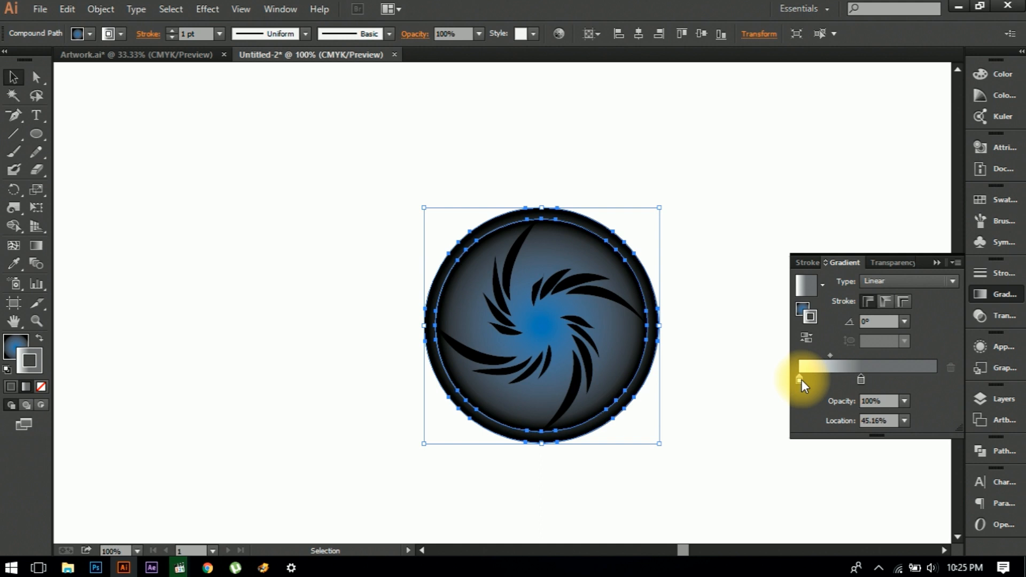
{"action": "left_click_drag", "start_coordinate": [802, 380], "coordinate": [941, 377]}
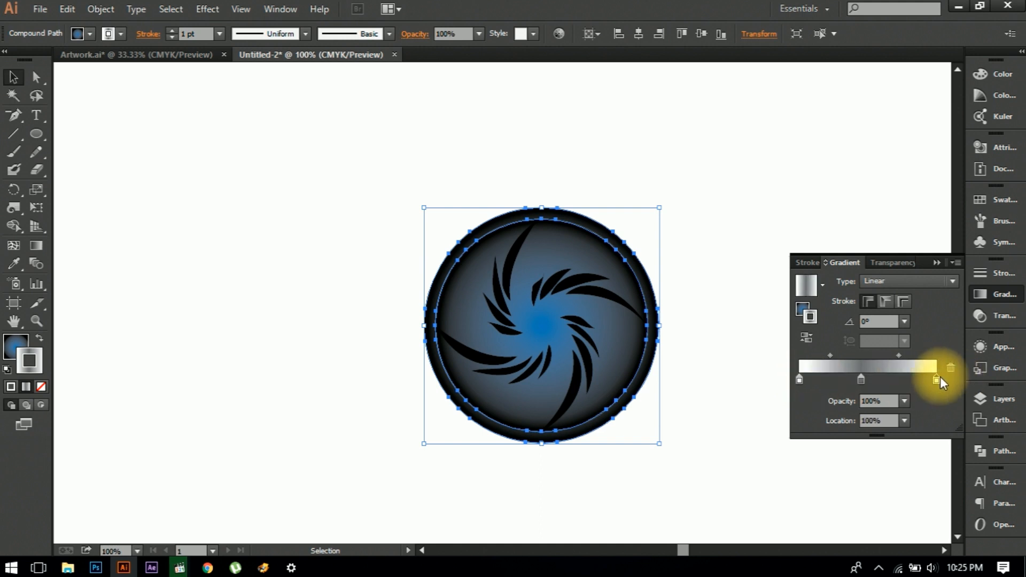
Add further gradient stops at 21.51% and 76.88% and collapse the gradient settings.
{"action": "left_click", "coordinate": [837, 381]}
{"action": "left_click_drag", "start_coordinate": [837, 380], "coordinate": [831, 381]}
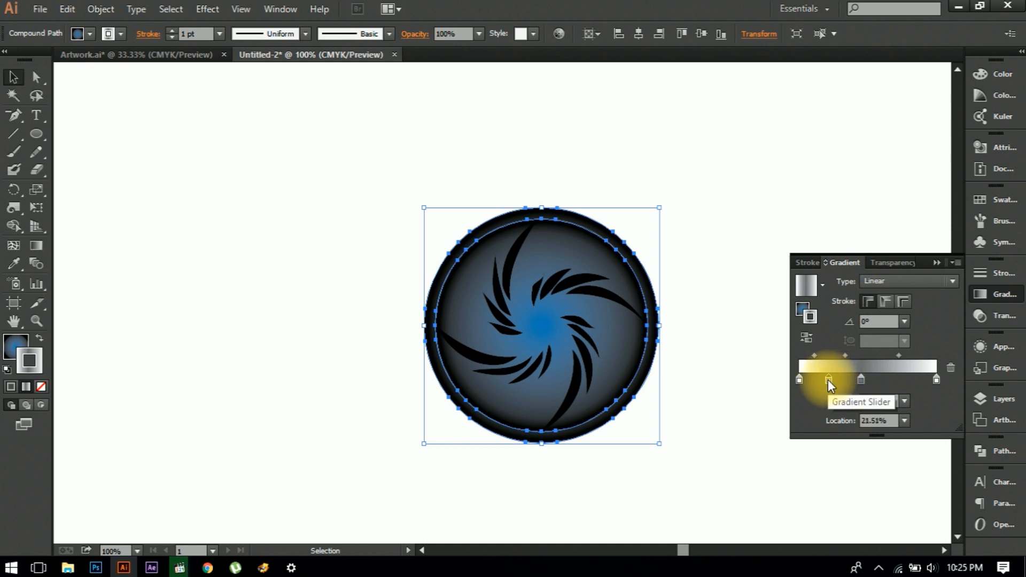
{"action": "left_click", "coordinate": [897, 381]}
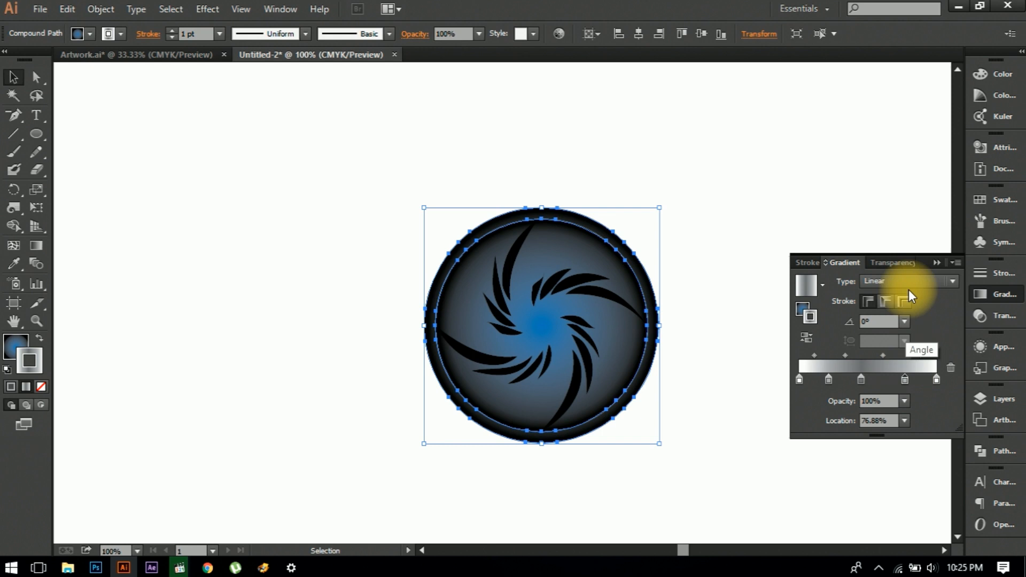
{"action": "left_click", "coordinate": [937, 263]}
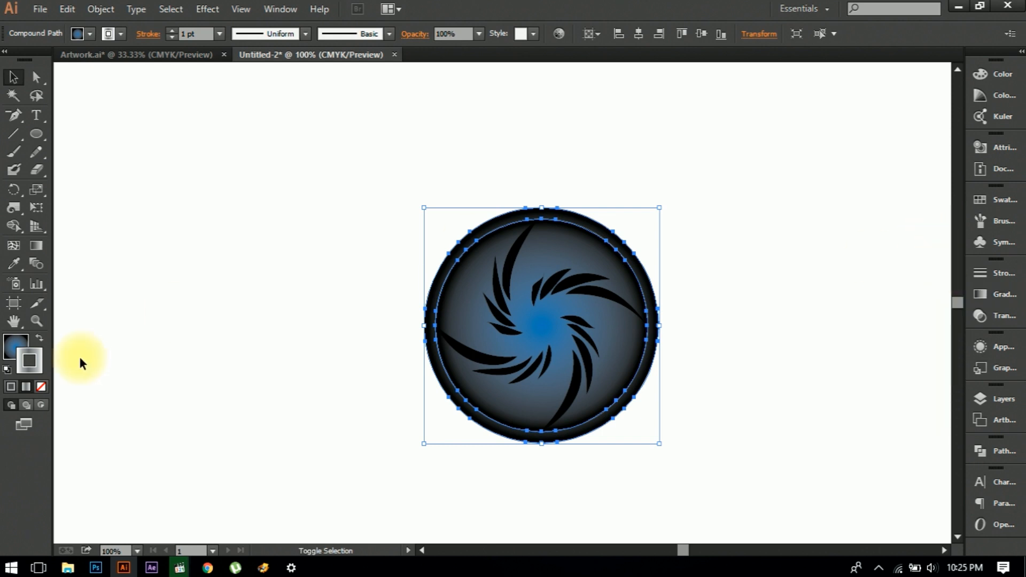
Swap the metallic gradient to the ring's fill, remove its stroke and clear the selection.
{"action": "key", "text": "shift+x"}
{"action": "key", "text": "slash"}
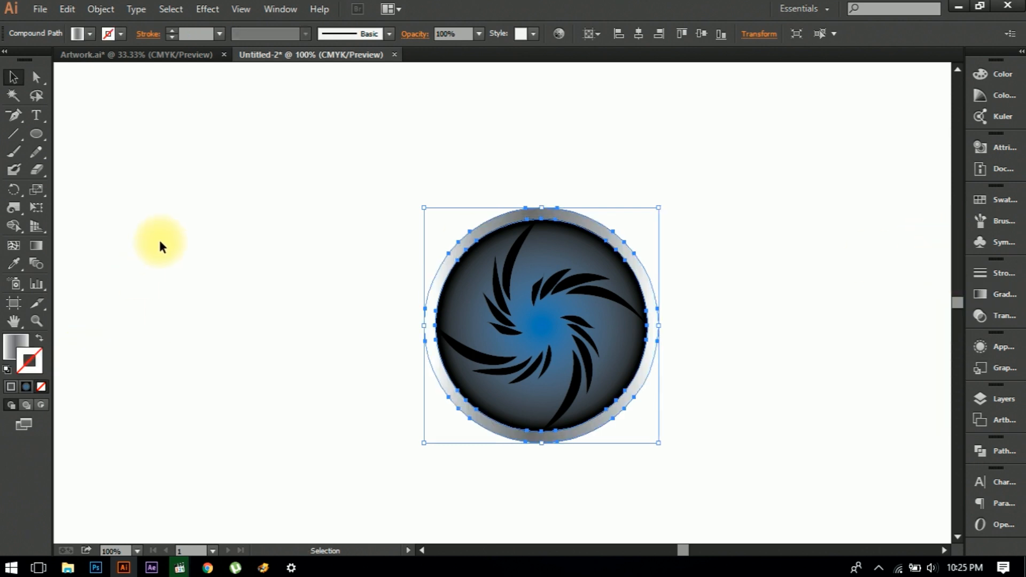
{"action": "left_click", "coordinate": [223, 290]}
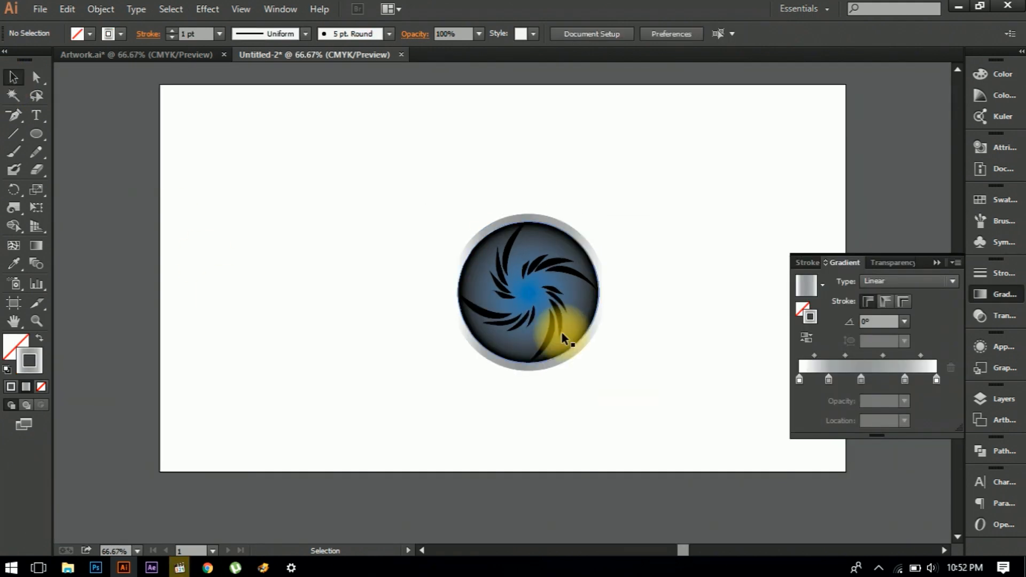
Fill the black petal group with white (ffffff) and clear the selection.
{"action": "left_click", "coordinate": [546, 323]}
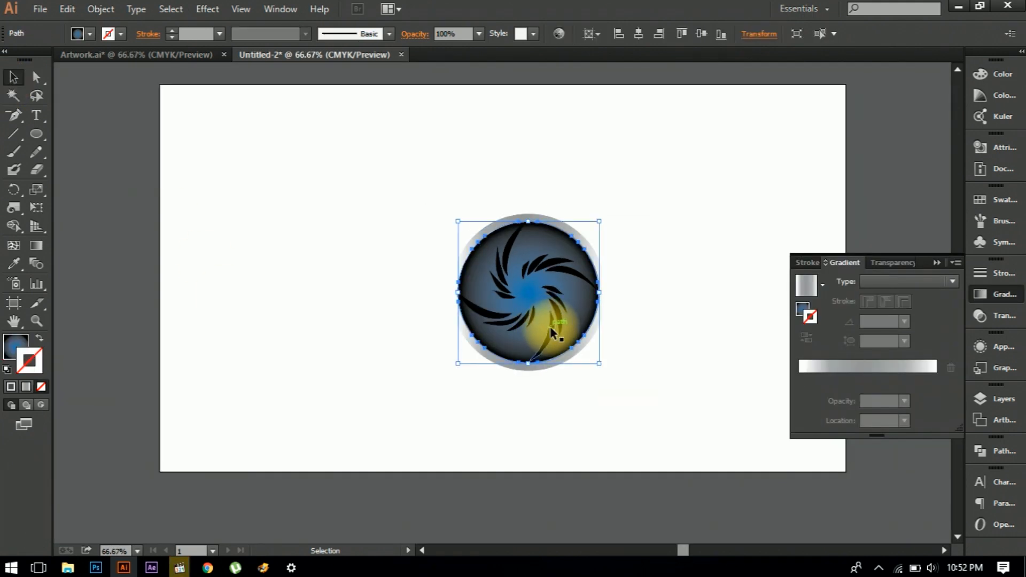
{"action": "left_click", "coordinate": [554, 329]}
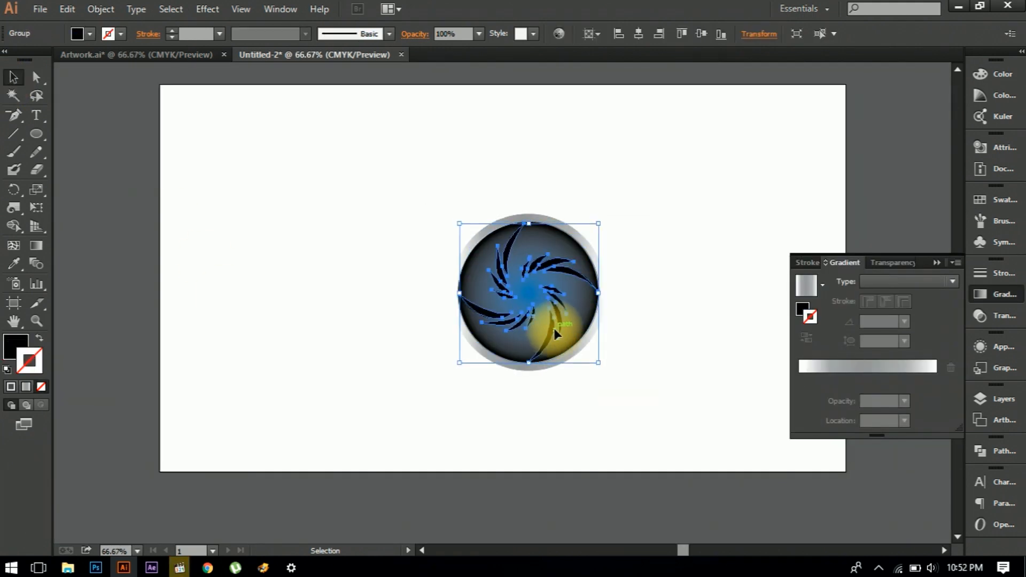
{"action": "double_click", "coordinate": [12, 356]}
{"action": "left_click_drag", "start_coordinate": [149, 339], "coordinate": [97, 286]}
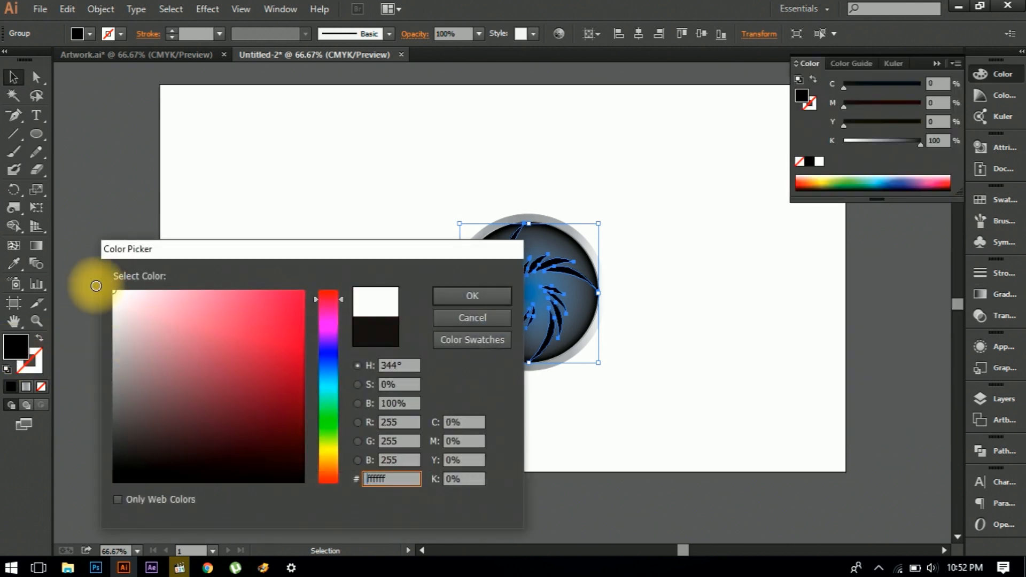
{"action": "left_click", "coordinate": [462, 299]}
{"action": "left_click", "coordinate": [369, 405]}
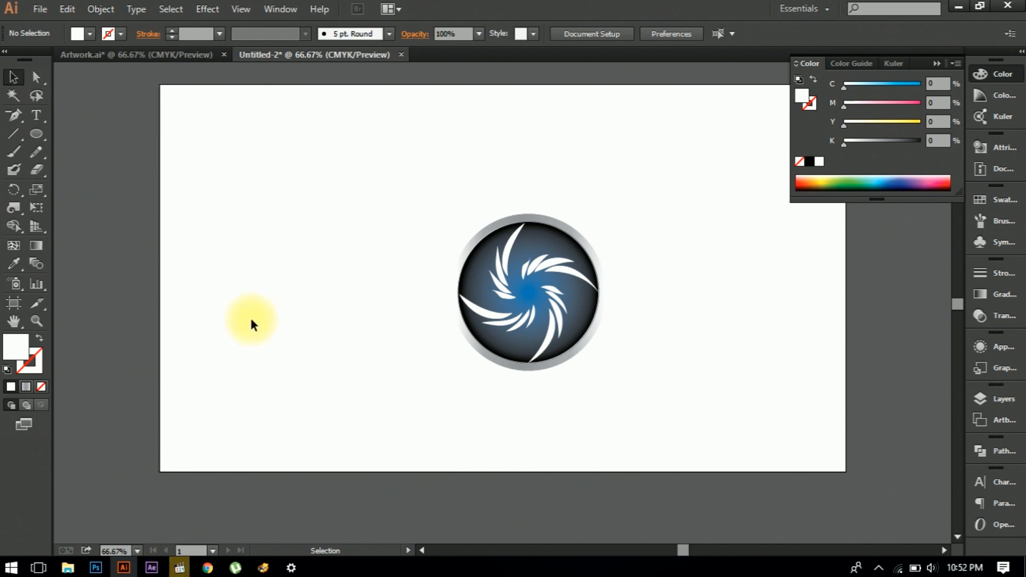
Paste a copy of the blue-to-black gradient circle in place on top of the white petals.
{"action": "left_click", "coordinate": [537, 327]}
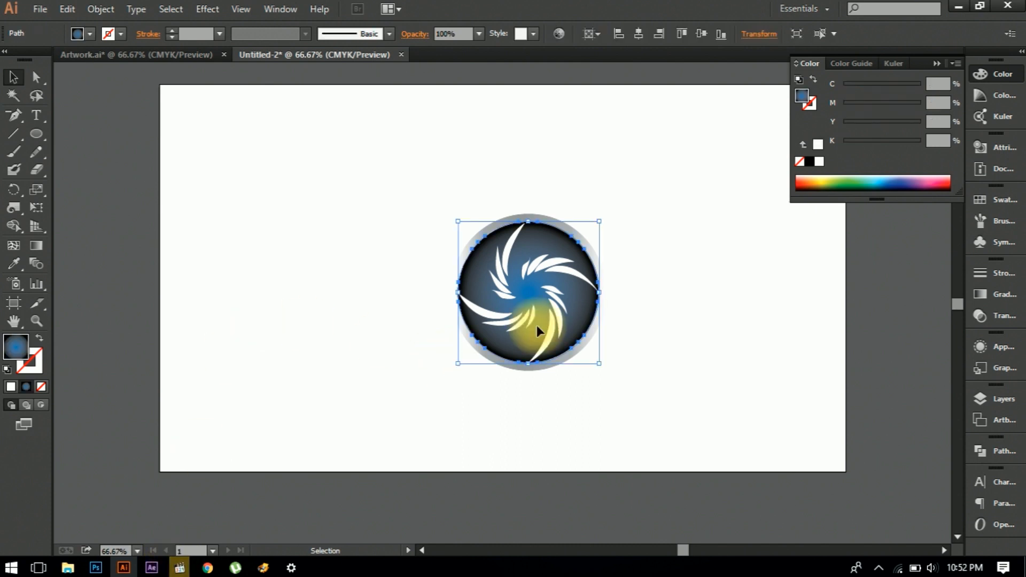
{"action": "key", "text": "a"}
{"action": "key", "text": "ctrl+z"}
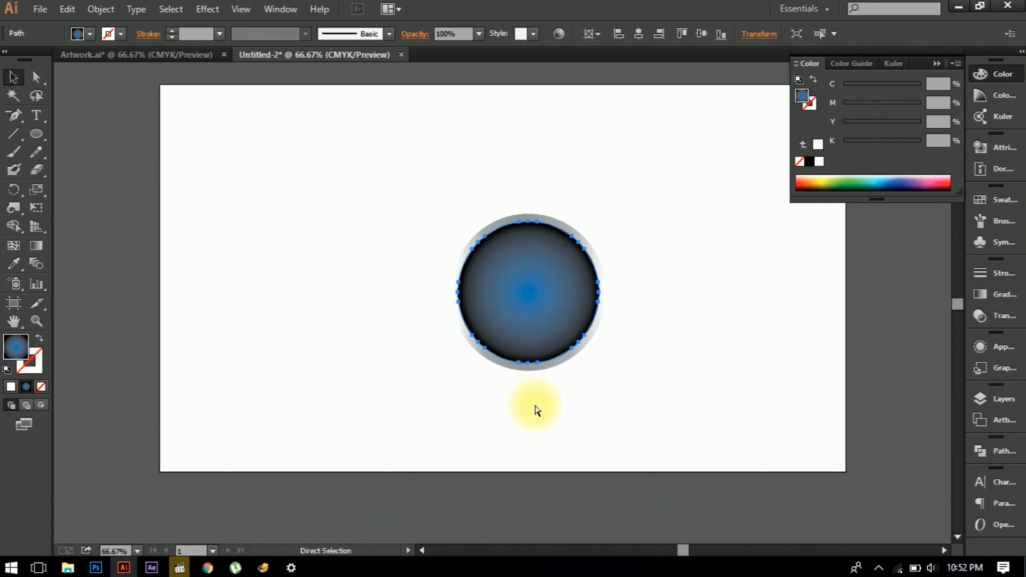
Change the center gradient stop of the pasted circle to bright cyan-blue, with C 66 and M, Y and K at 0.
{"action": "key", "text": "v"}
{"action": "left_click", "coordinate": [998, 294]}
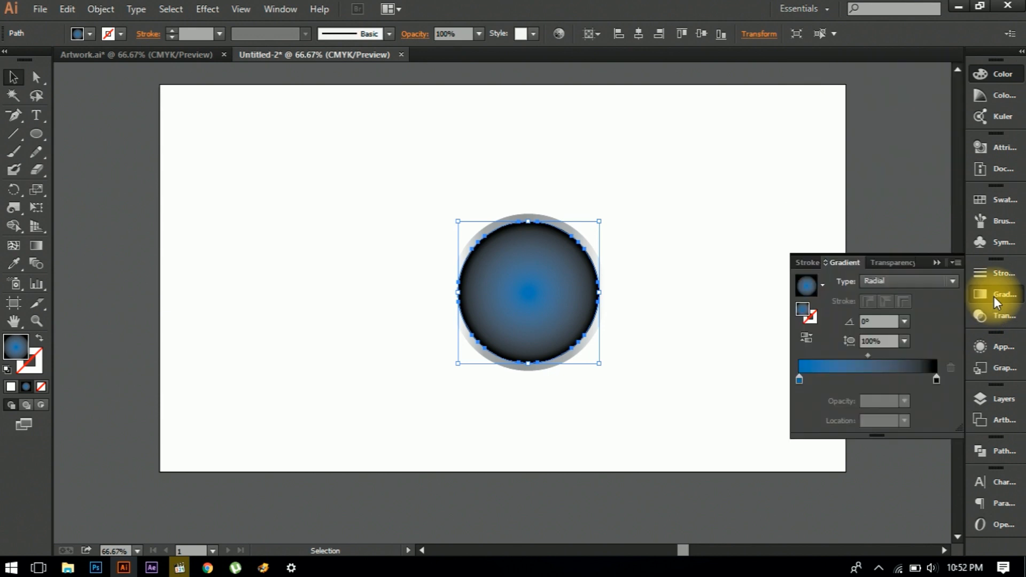
{"action": "double_click", "coordinate": [800, 380]}
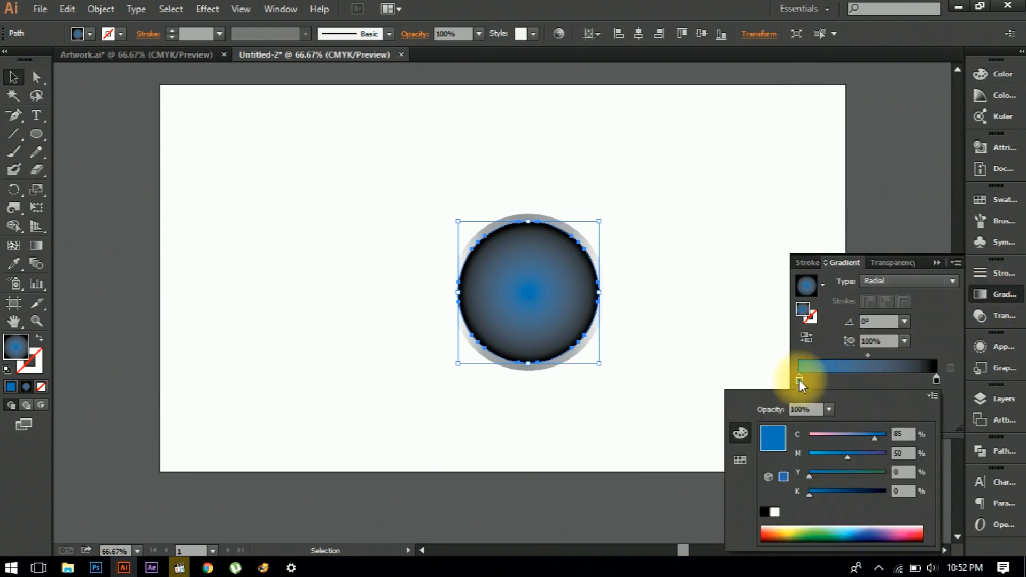
{"action": "left_click", "coordinate": [774, 513]}
{"action": "left_click_drag", "start_coordinate": [809, 438], "coordinate": [859, 442]}
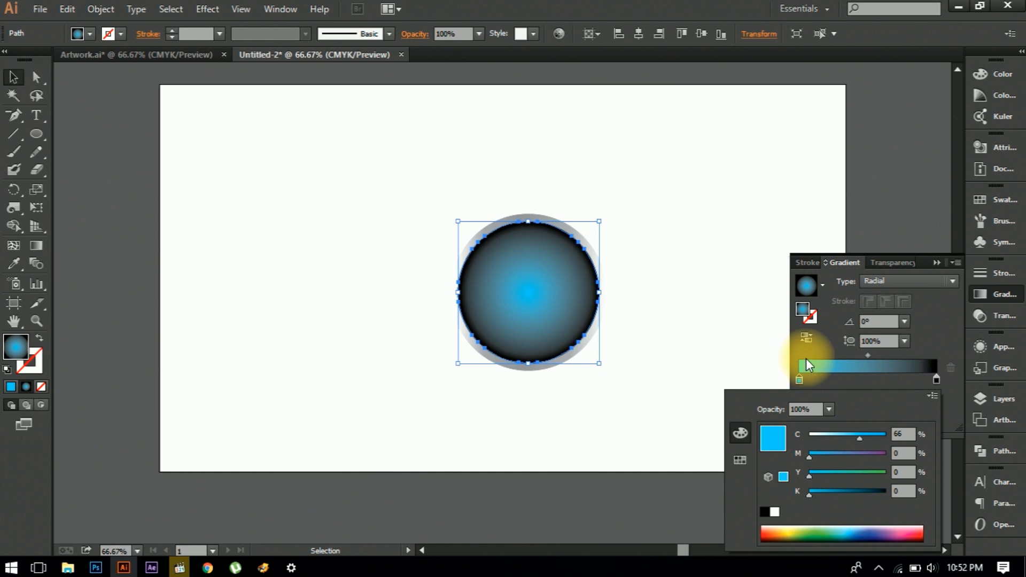
Add a bright blue gradient stop at 22.04% and lighten the center stop to C 47.
{"action": "left_click", "coordinate": [801, 374]}
{"action": "left_click", "coordinate": [830, 381]}
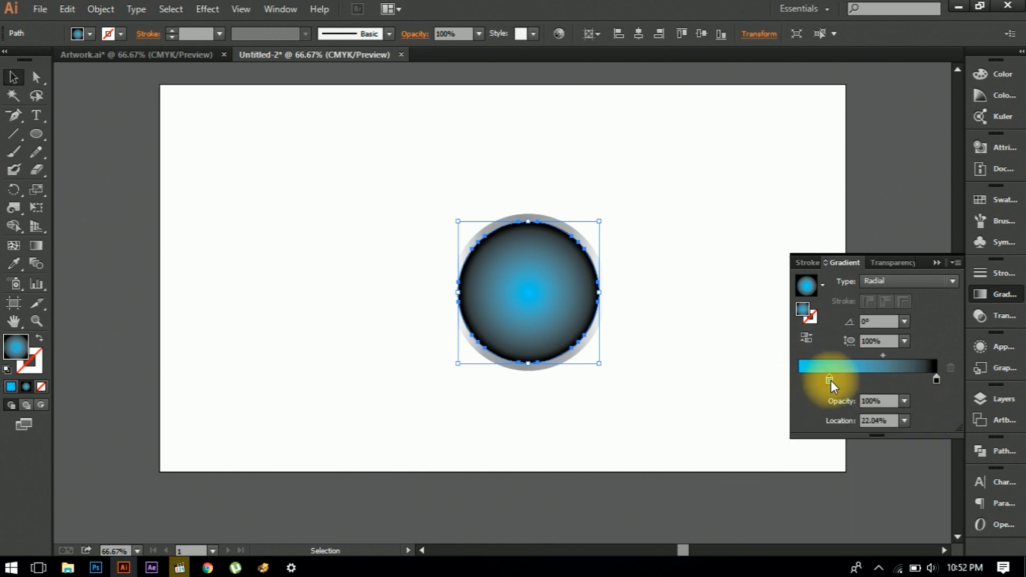
{"action": "double_click", "coordinate": [800, 380]}
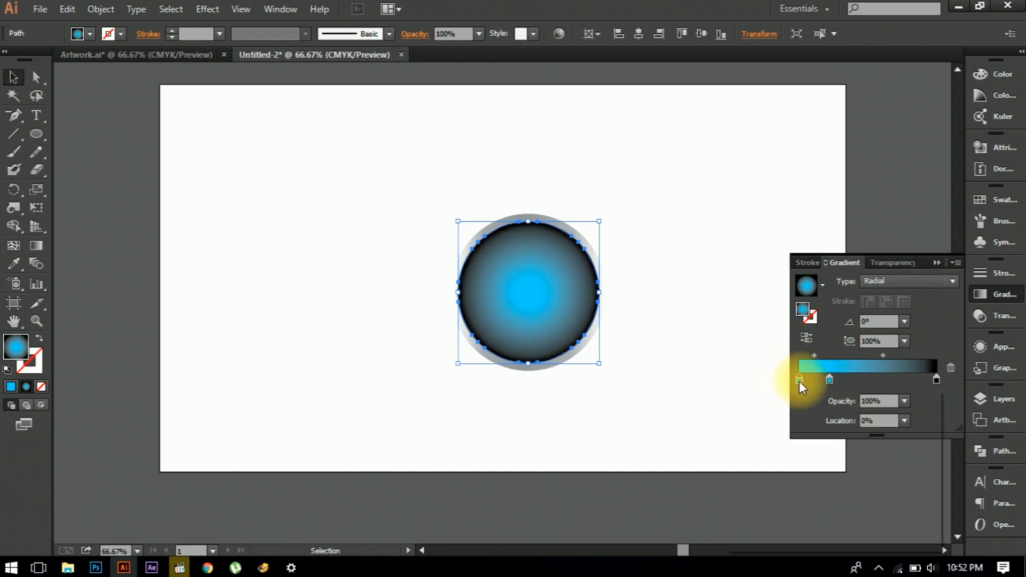
{"action": "left_click_drag", "start_coordinate": [858, 440], "coordinate": [846, 440]}
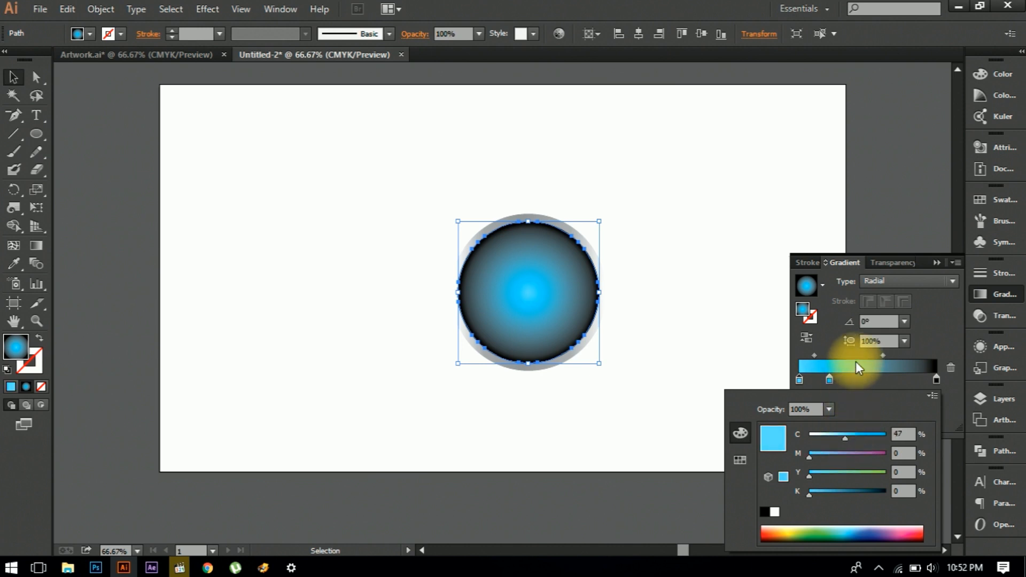
Try the Overlay and Soft Light blending modes on the upper circle, then restore Normal.
{"action": "left_click", "coordinate": [880, 260]}
{"action": "left_click", "coordinate": [880, 260]}
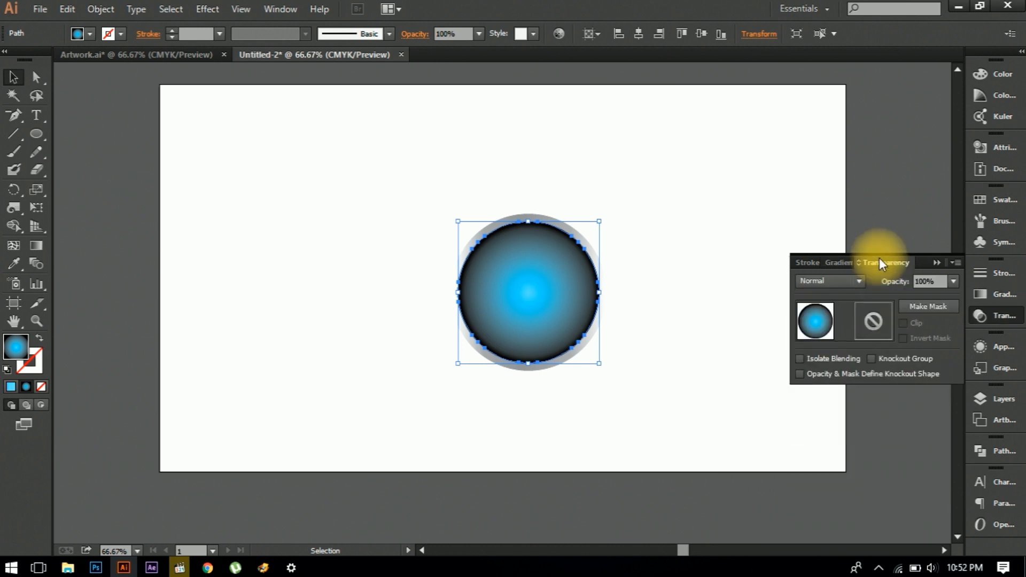
{"action": "left_click", "coordinate": [847, 284]}
{"action": "left_click", "coordinate": [819, 128]}
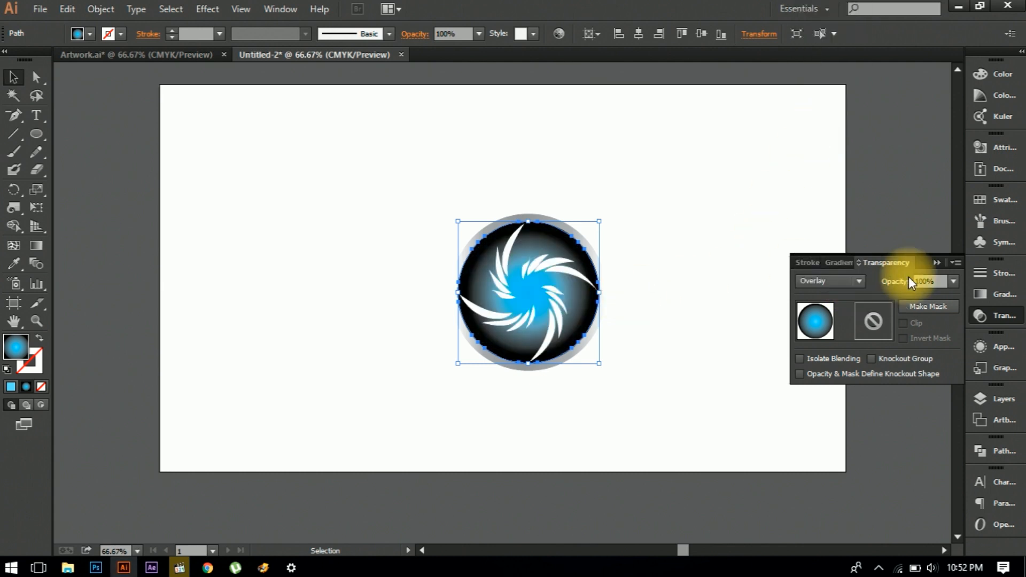
{"action": "left_click", "coordinate": [857, 283]}
{"action": "left_click", "coordinate": [829, 140]}
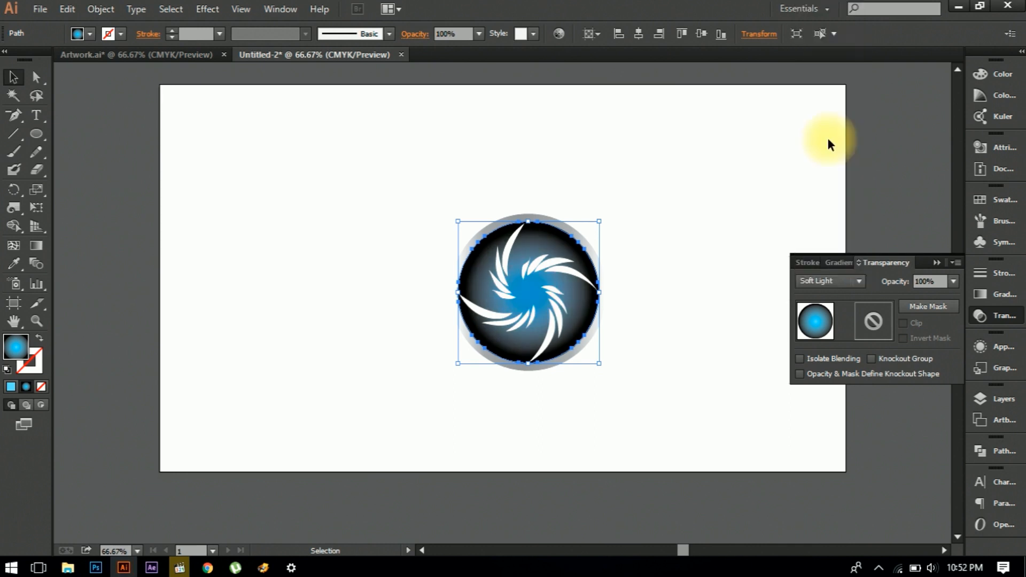
{"action": "left_click", "coordinate": [844, 282]}
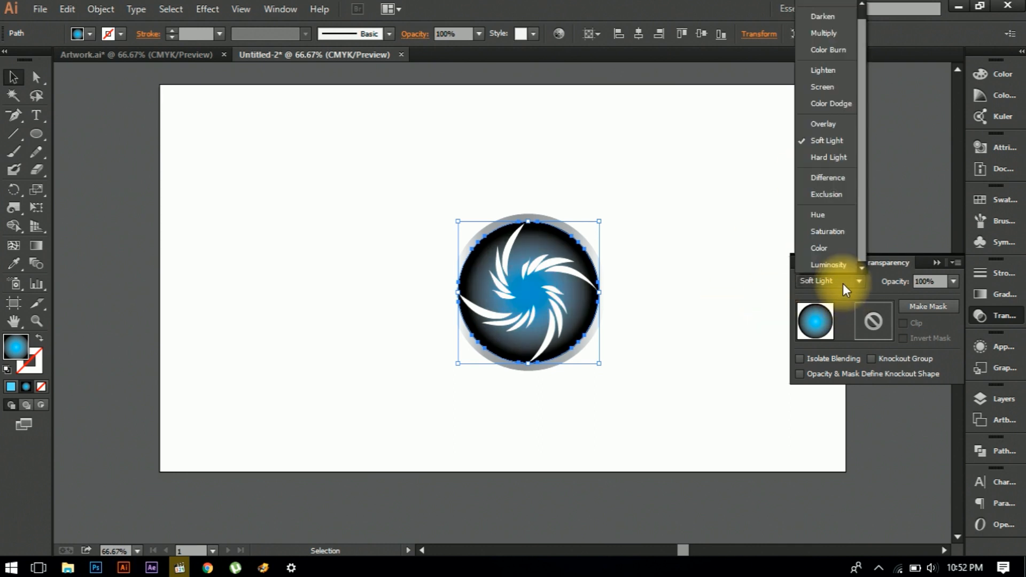
{"action": "left_click", "coordinate": [817, 4]}
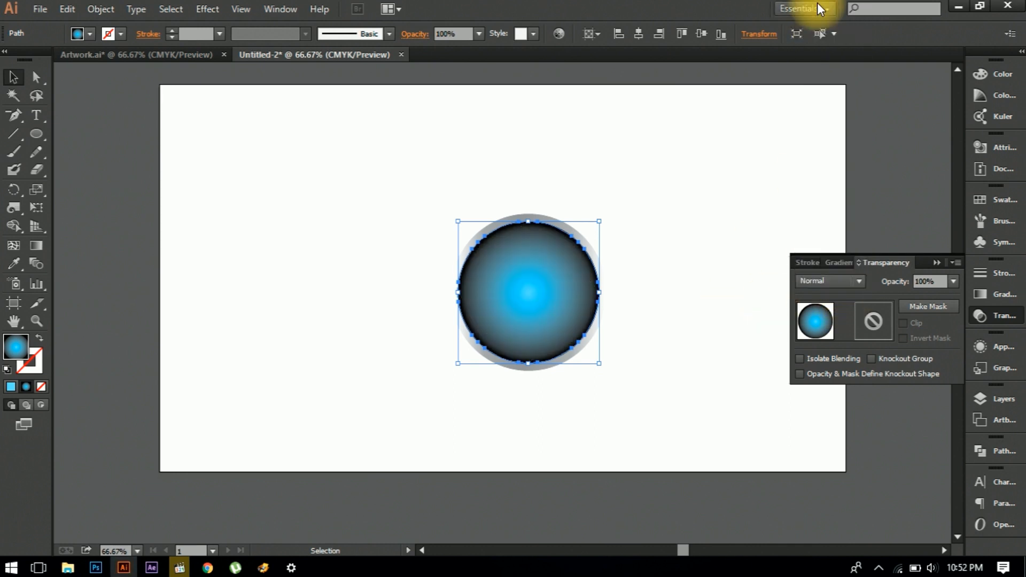
Stretch the circle's radial gradient from its center to slightly beyond its edge, undoing the extra diagonal gradient.
{"action": "left_click", "coordinate": [625, 294]}
{"action": "left_click", "coordinate": [540, 306]}
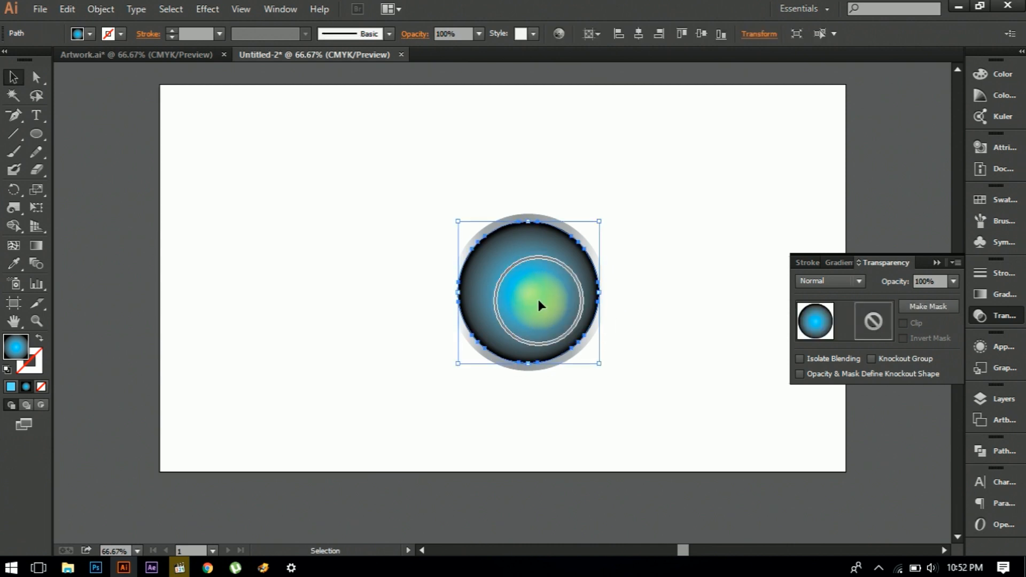
{"action": "key", "text": "g"}
{"action": "left_click_drag", "start_coordinate": [600, 296], "coordinate": [615, 293]}
{"action": "left_click_drag", "start_coordinate": [580, 363], "coordinate": [477, 222]}
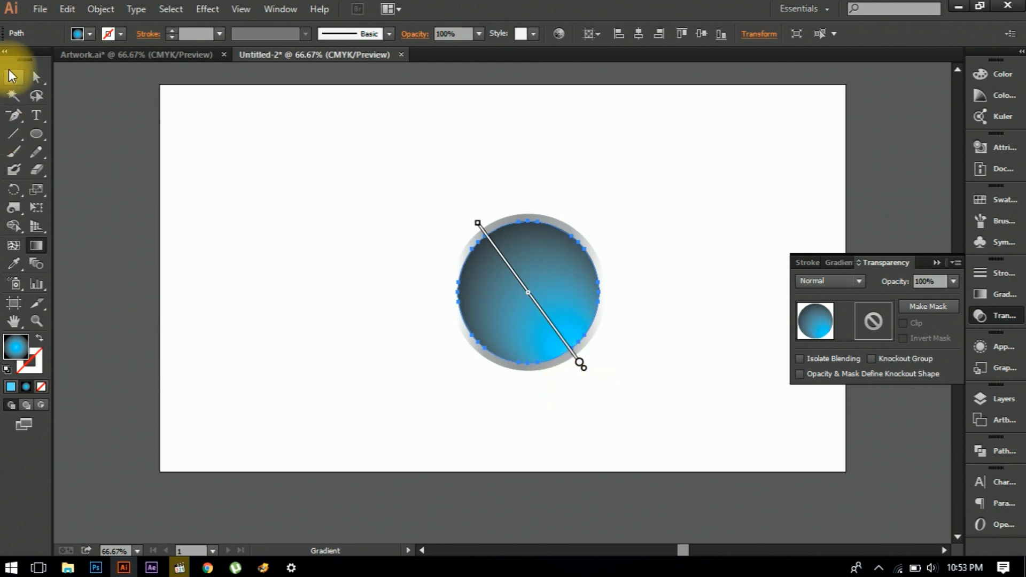
{"action": "key", "text": "ctrl+z"}
{"action": "left_click", "coordinate": [12, 76]}
{"action": "key", "text": "a"}
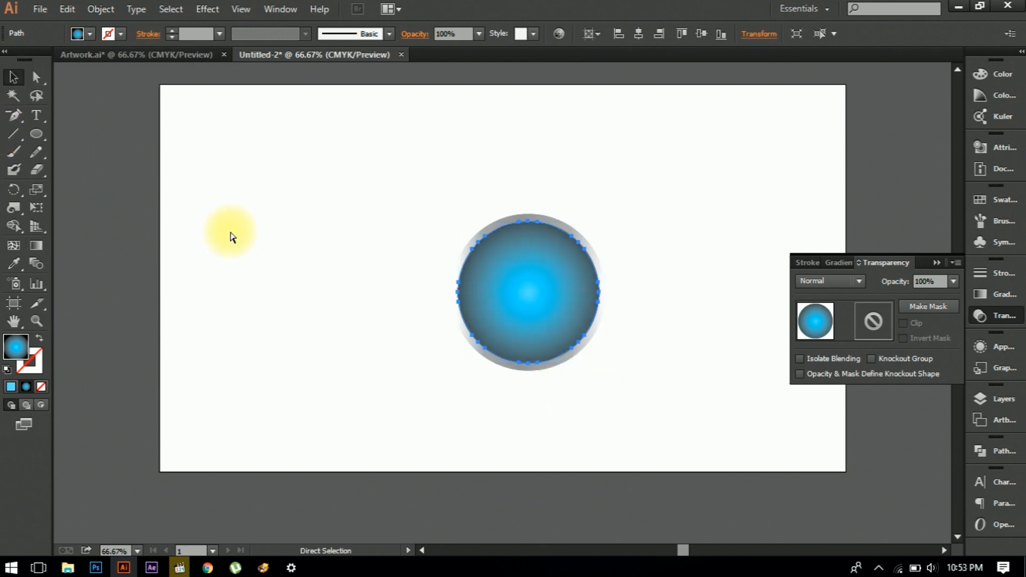
Group the brighter blue circle, arrange it behind the white petals but above the original circle, and clear the selection.
{"action": "key", "text": "ctrl+g"}
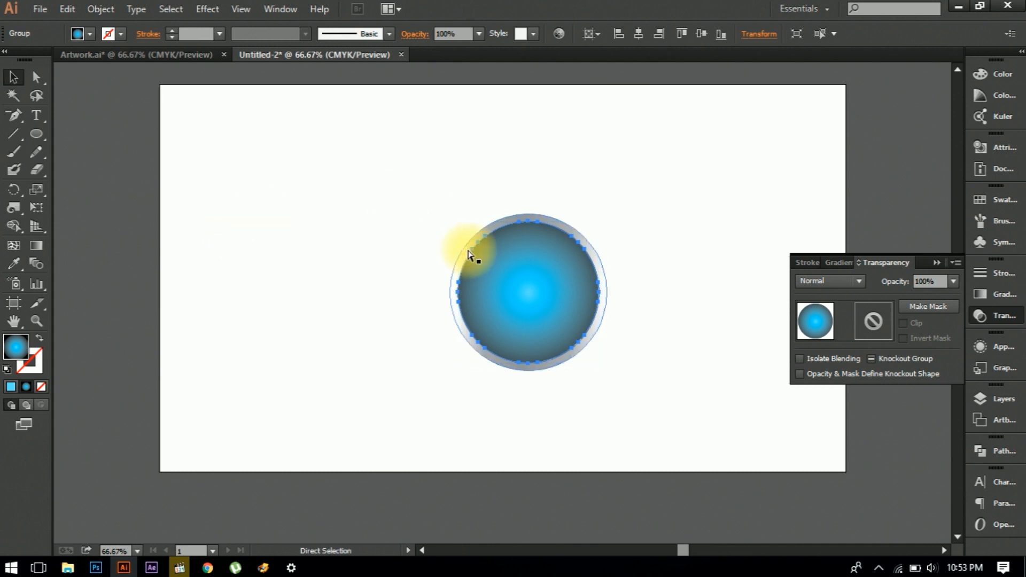
{"action": "key", "text": "ctrl+["}
{"action": "key", "text": "ctrl"}
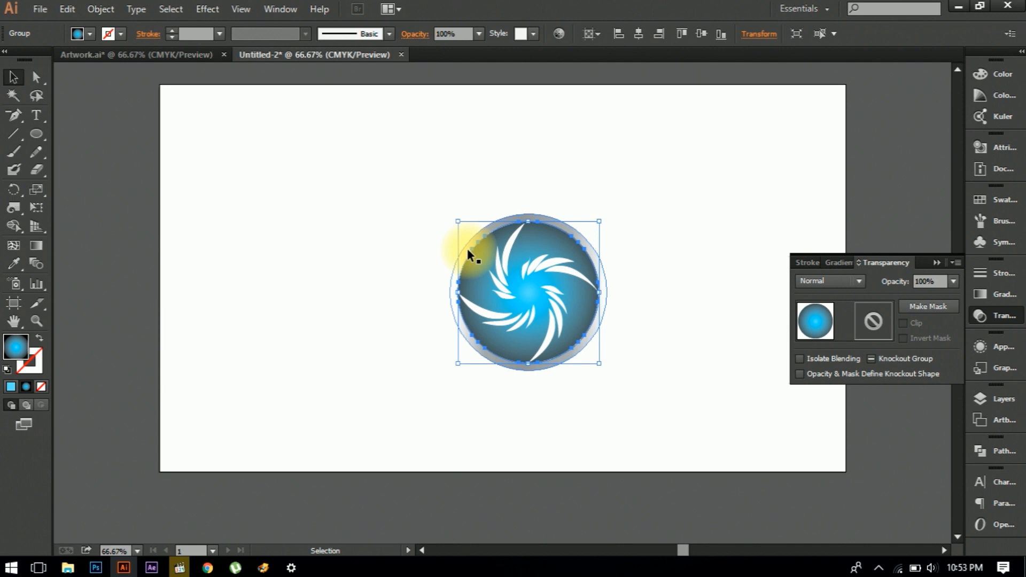
{"action": "key", "text": "ctrl+["}
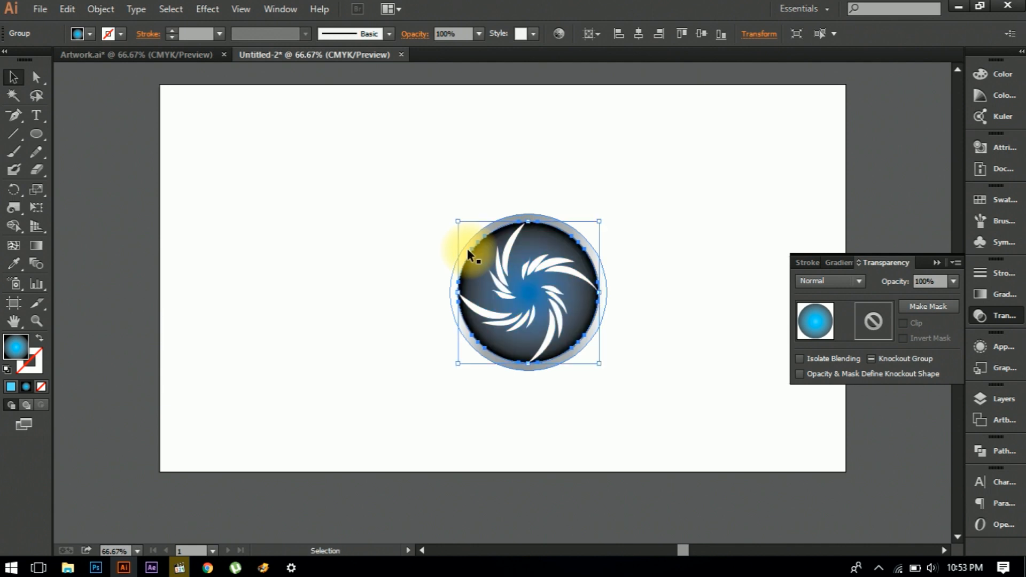
{"action": "key", "text": "ctrl+]"}
{"action": "left_click", "coordinate": [393, 309]}
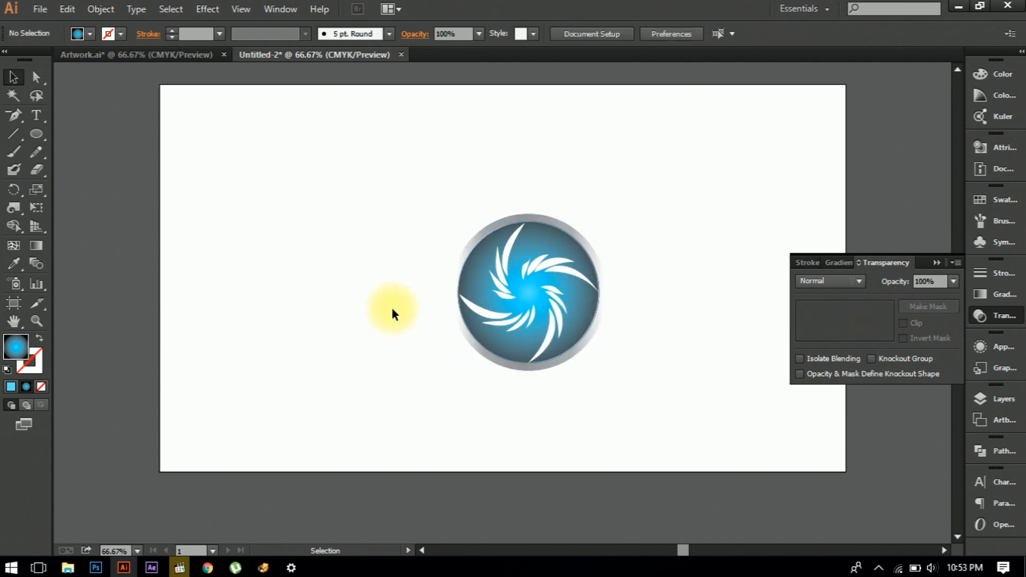
Apply the blue-to-black radial gradient to the petal group and set its black end stop's opacity to 0%.
{"action": "left_click", "coordinate": [503, 322]}
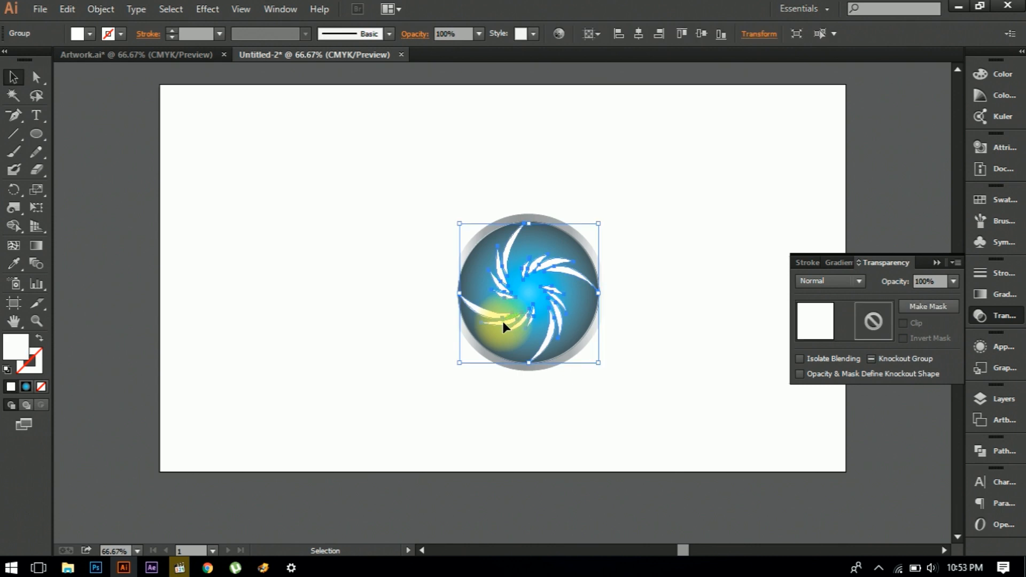
{"action": "left_click", "coordinate": [829, 262]}
{"action": "left_click", "coordinate": [821, 372]}
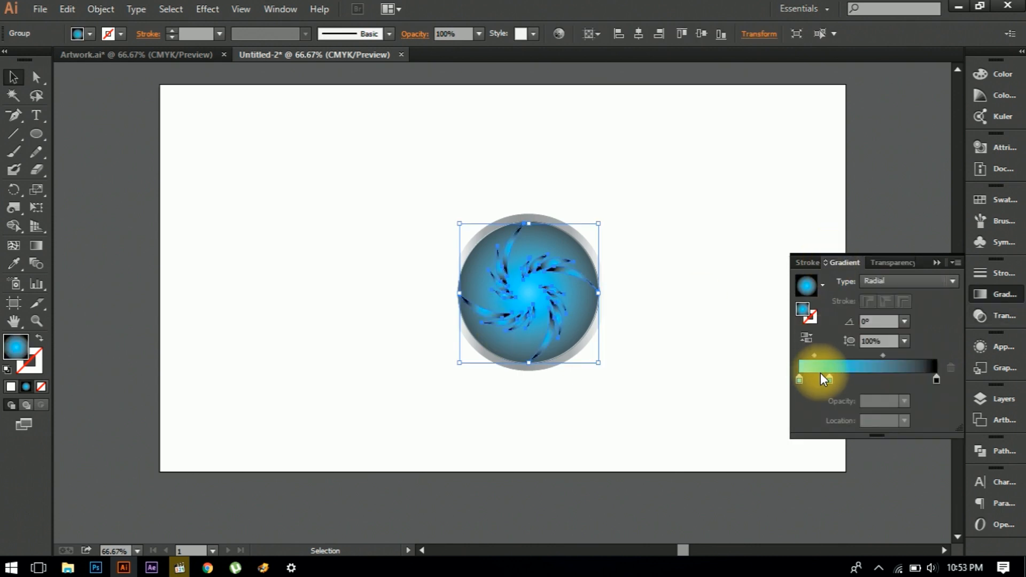
{"action": "left_click", "coordinate": [936, 380]}
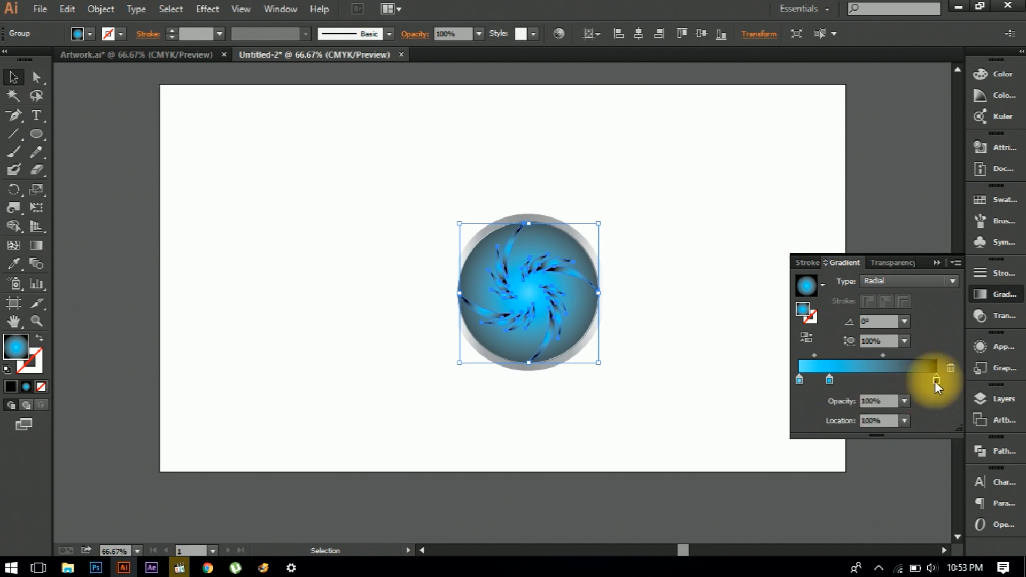
{"action": "left_click", "coordinate": [905, 401]}
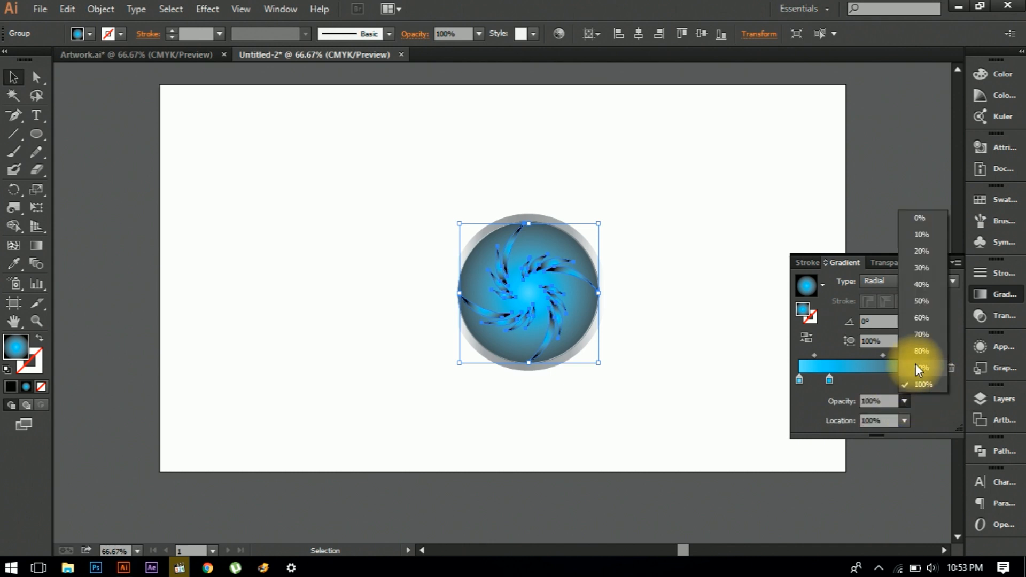
{"action": "left_click", "coordinate": [921, 221]}
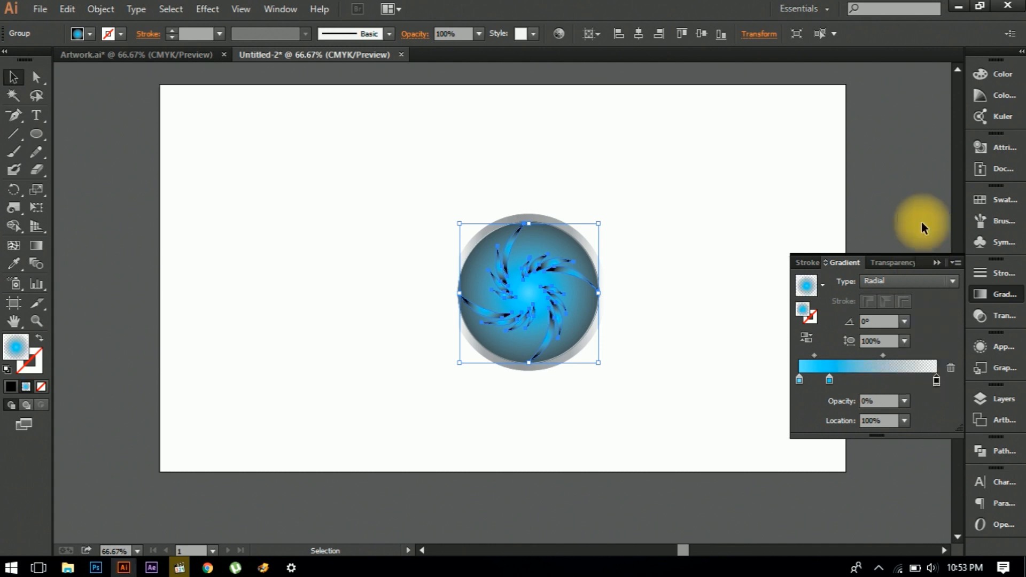
Lighten the petals' first gradient stop to near-white and move the blue stop to 56.99%.
{"action": "double_click", "coordinate": [799, 379]}
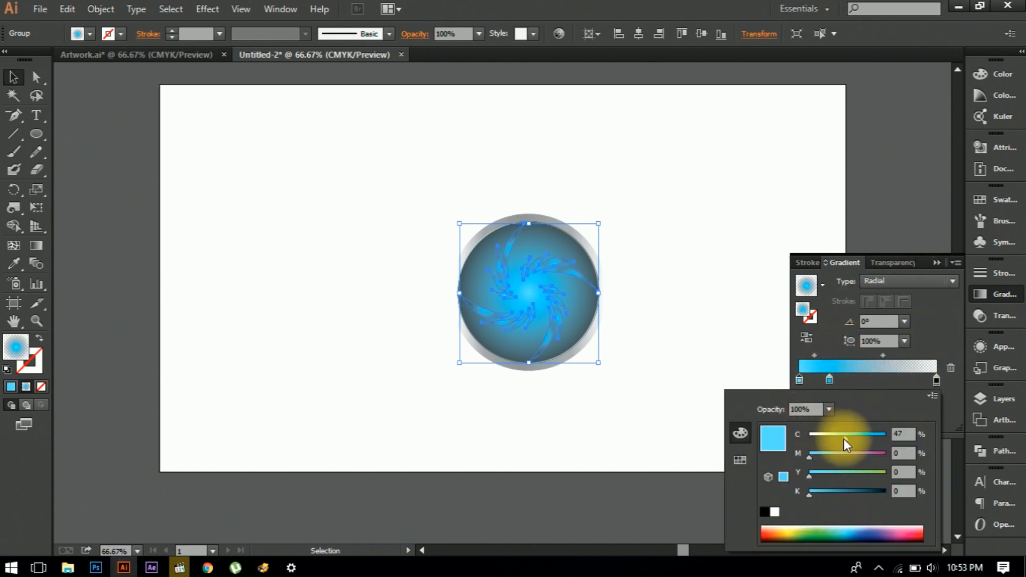
{"action": "left_click_drag", "start_coordinate": [844, 438], "coordinate": [813, 439]}
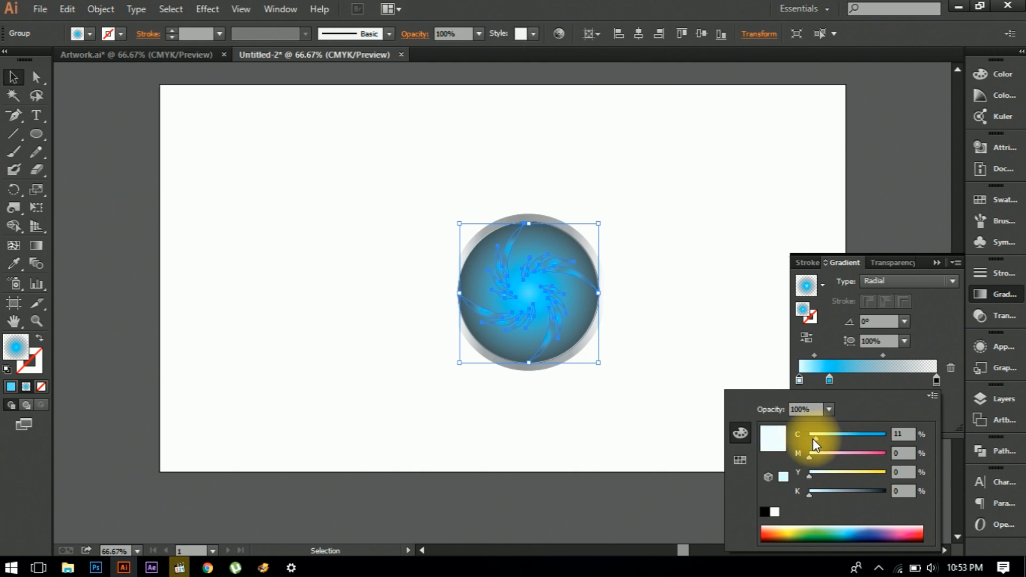
{"action": "left_click", "coordinate": [830, 379]}
{"action": "left_click_drag", "start_coordinate": [830, 380], "coordinate": [879, 379]}
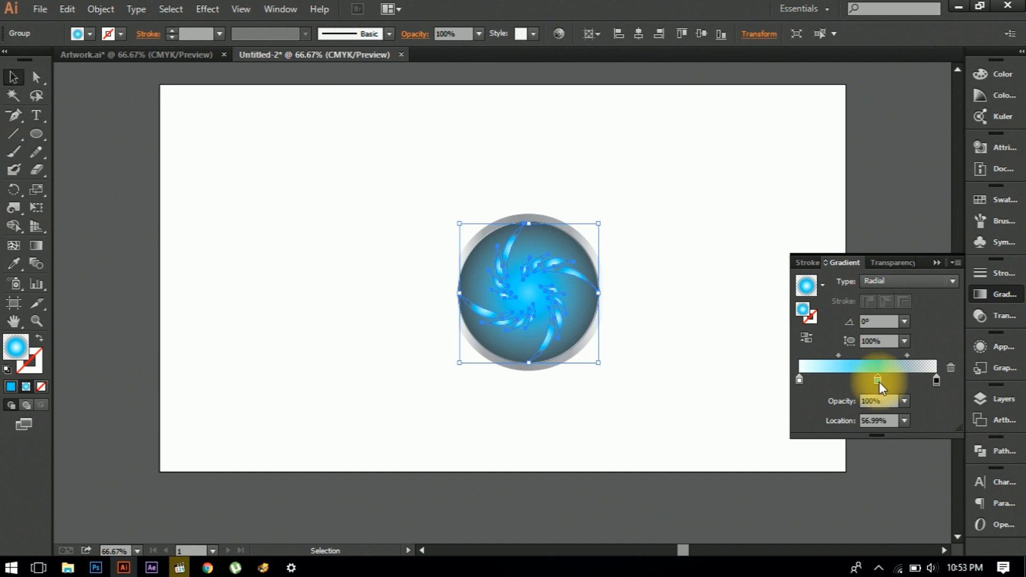
Lighten the petals' middle gradient stop to pale blue, keeping its opacity at 100%.
{"action": "left_click", "coordinate": [903, 401]}
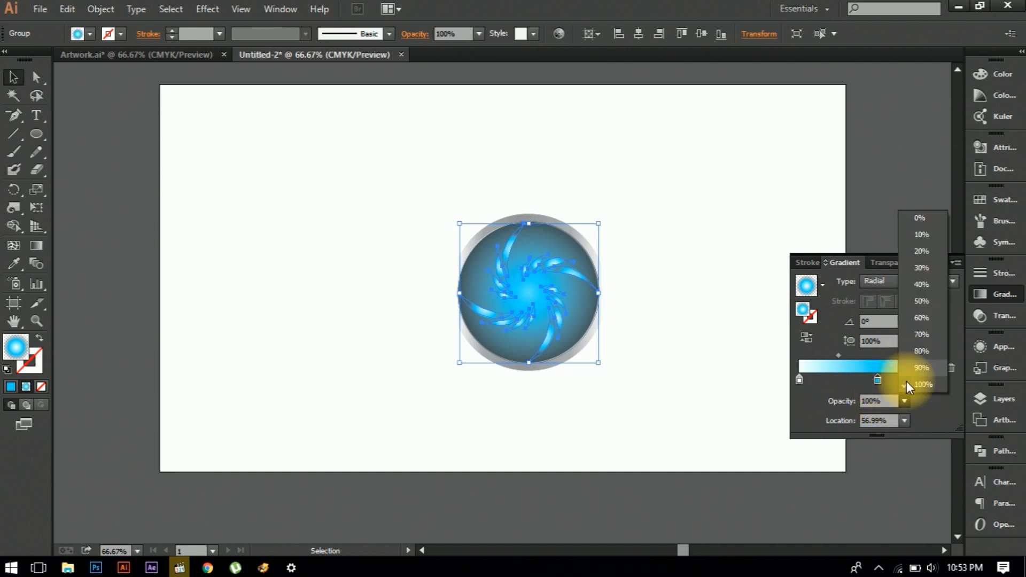
{"action": "left_click", "coordinate": [909, 409]}
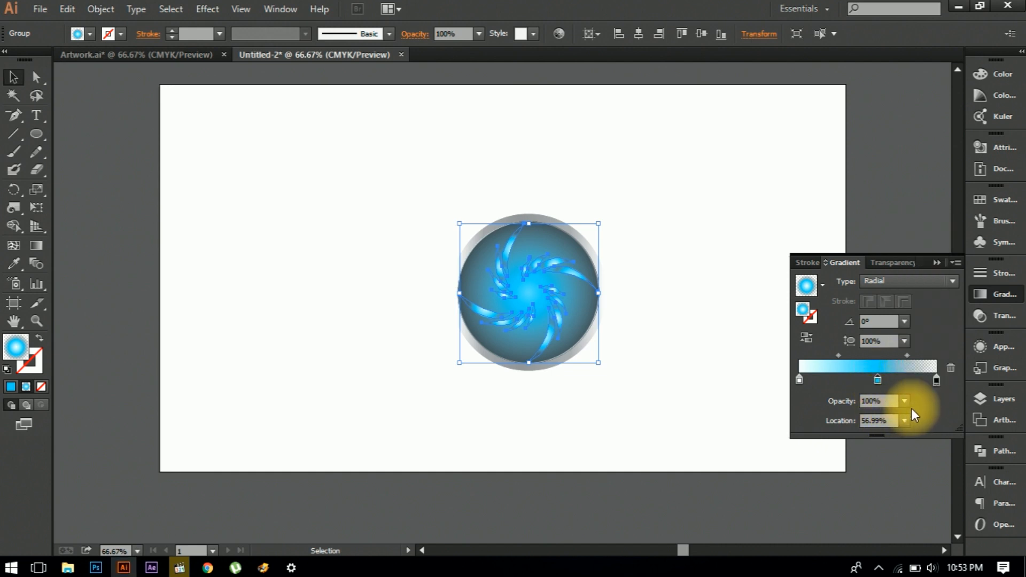
{"action": "double_click", "coordinate": [879, 381]}
{"action": "left_click_drag", "start_coordinate": [858, 438], "coordinate": [833, 438]}
{"action": "left_click", "coordinate": [944, 321]}
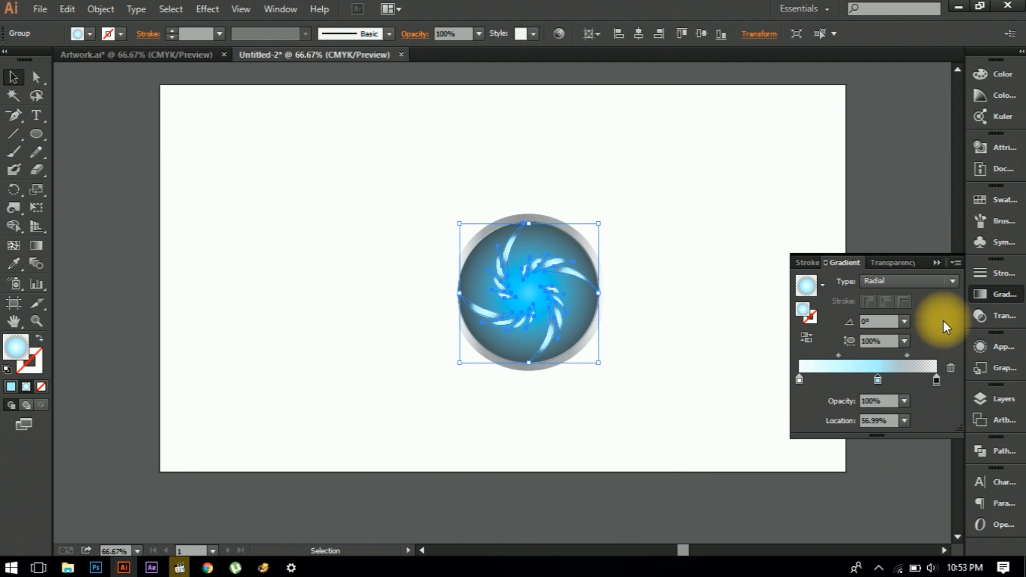
Spread one radial gradient across the whole petal group from the emblem's center to the circle's edge, then deselect it.
{"action": "key", "text": "g"}
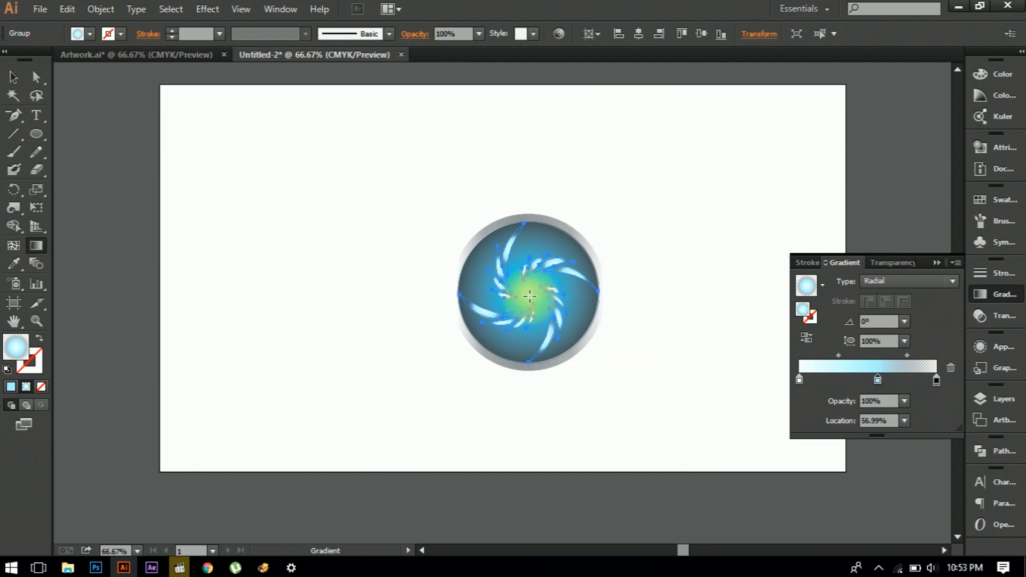
{"action": "left_click_drag", "start_coordinate": [527, 293], "coordinate": [602, 293]}
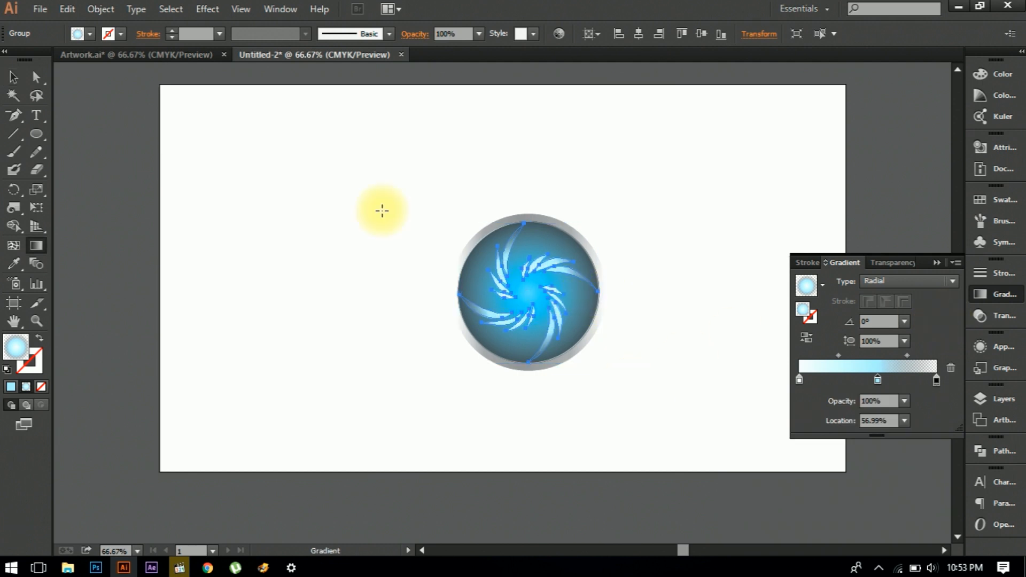
{"action": "left_click", "coordinate": [14, 76]}
{"action": "left_click", "coordinate": [319, 290]}
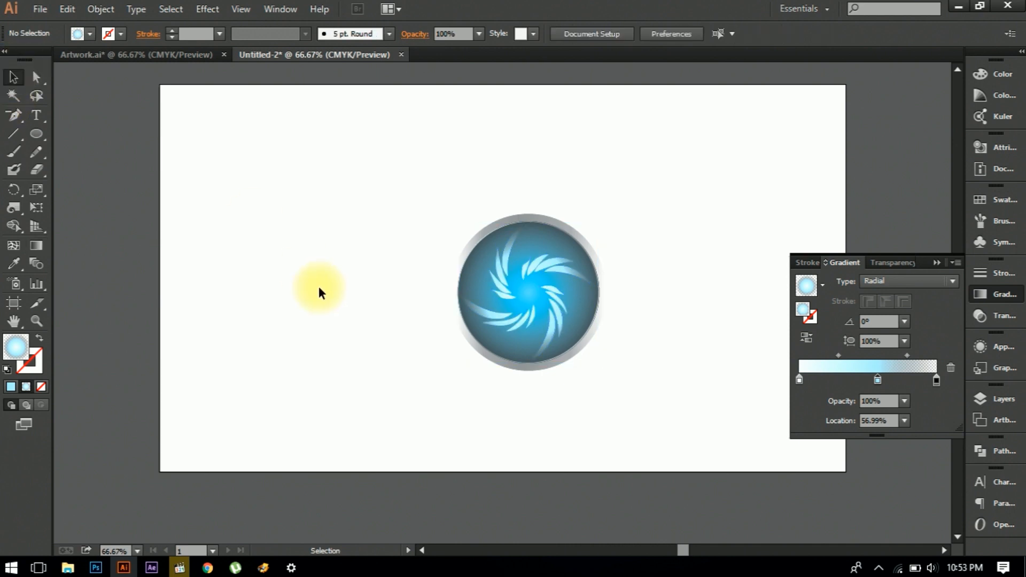
Paste a copy of the petal group in place and rotate it 45° clockwise.
{"action": "left_click", "coordinate": [531, 321]}
{"action": "key", "text": "ctrl+shift+v"}
{"action": "left_click_drag", "start_coordinate": [604, 219], "coordinate": [643, 295]}
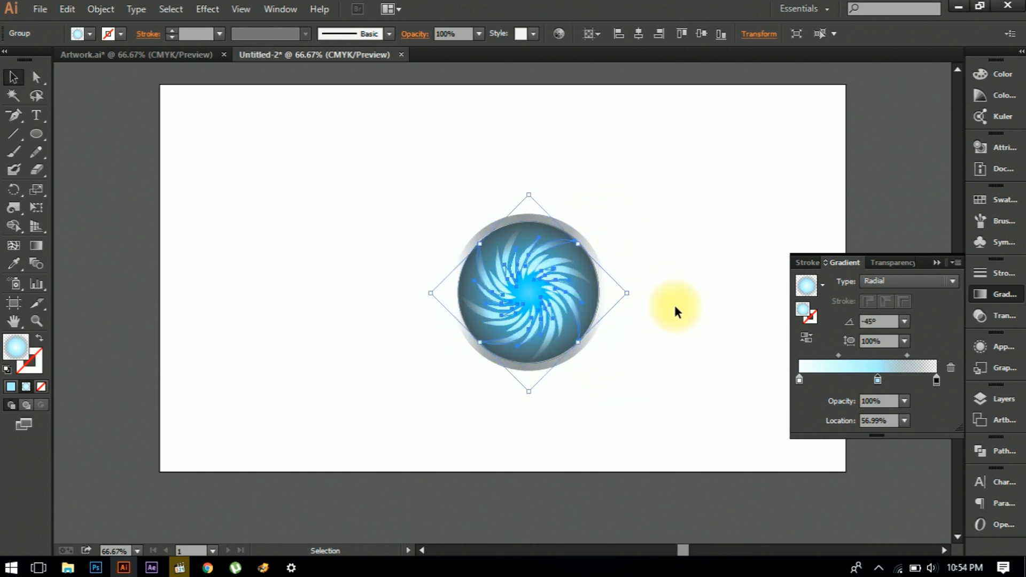
Set the rotated petal copy's opacity to 30%.
{"action": "left_click", "coordinate": [478, 34]}
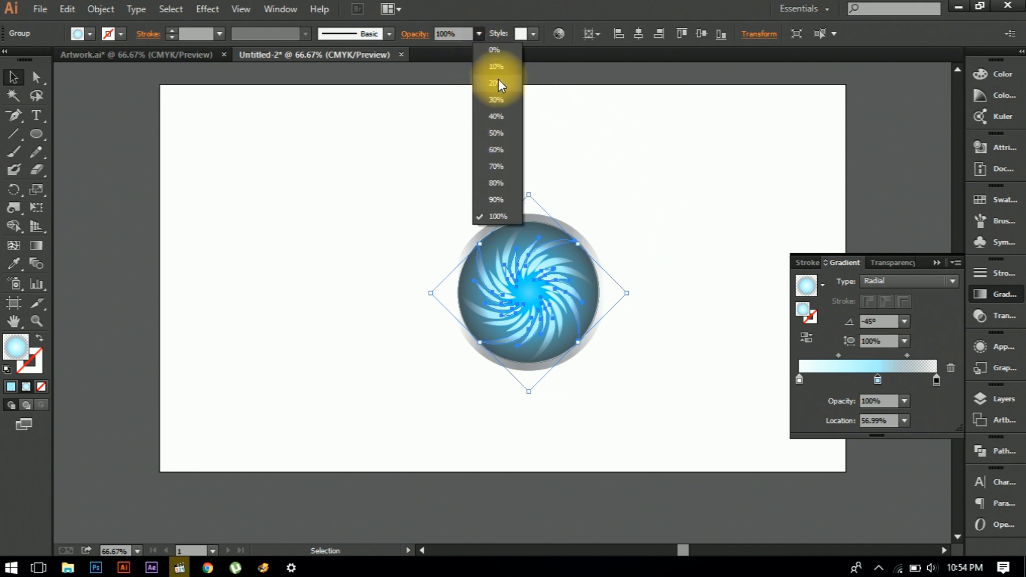
{"action": "left_click", "coordinate": [499, 103]}
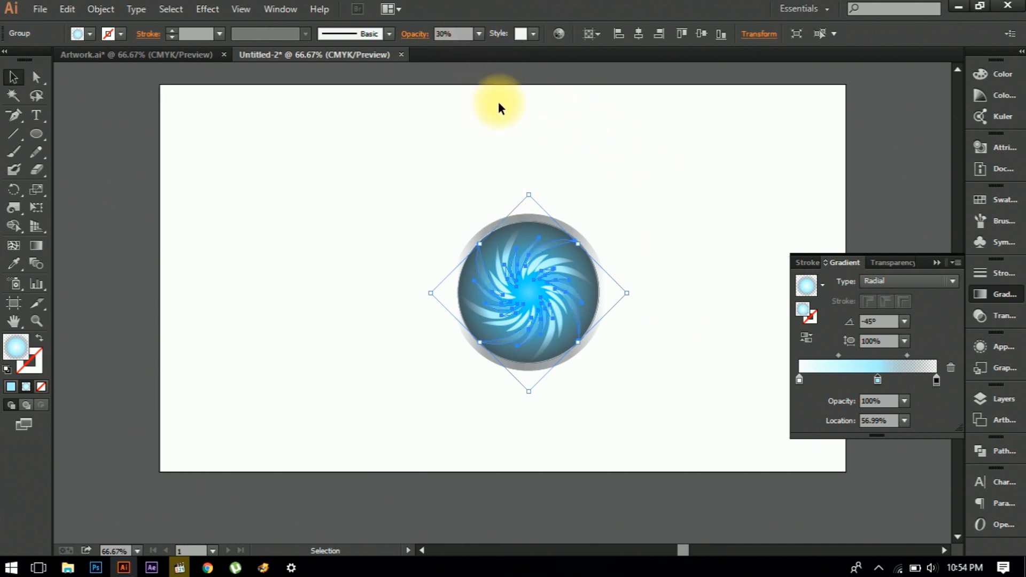
Duplicate the full-opacity petal group in place and scale the copy around the emblem's center to about 55%, then deselect it.
{"action": "left_click", "coordinate": [146, 197]}
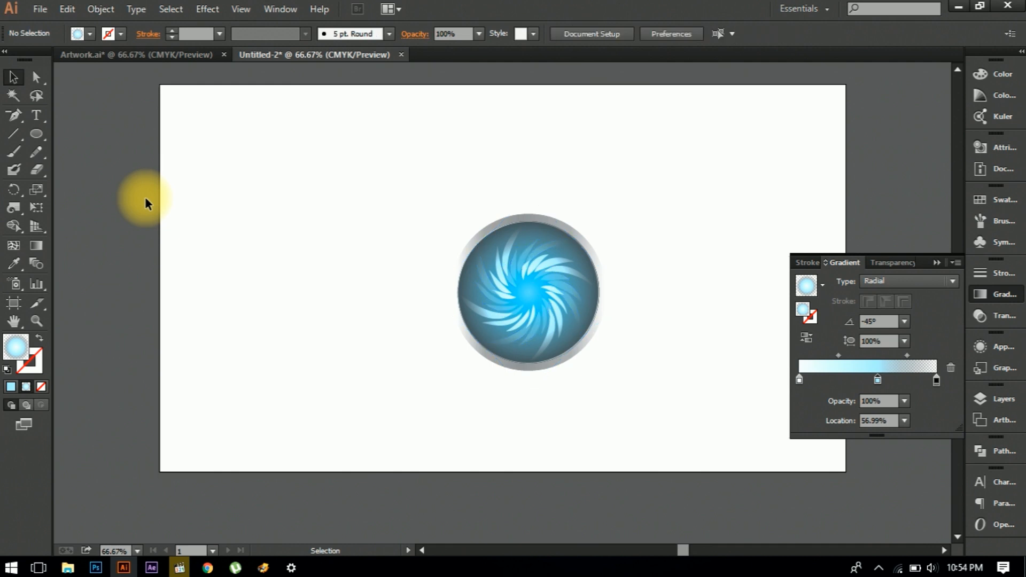
{"action": "left_click", "coordinate": [521, 313]}
{"action": "key", "text": "ctrl+shift+bracketright"}
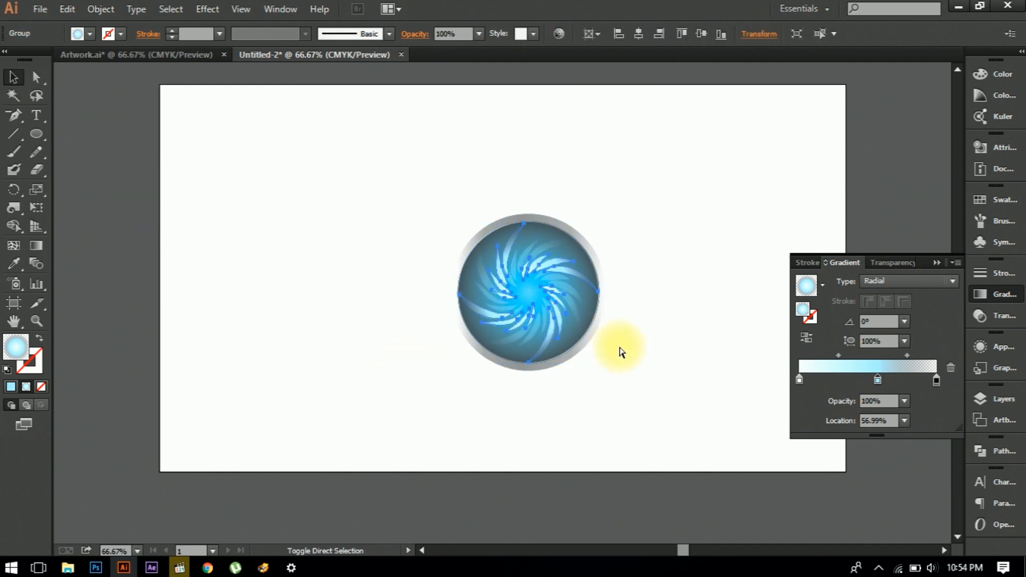
{"action": "left_click_drag", "start_coordinate": [599, 362], "coordinate": [569, 335]}
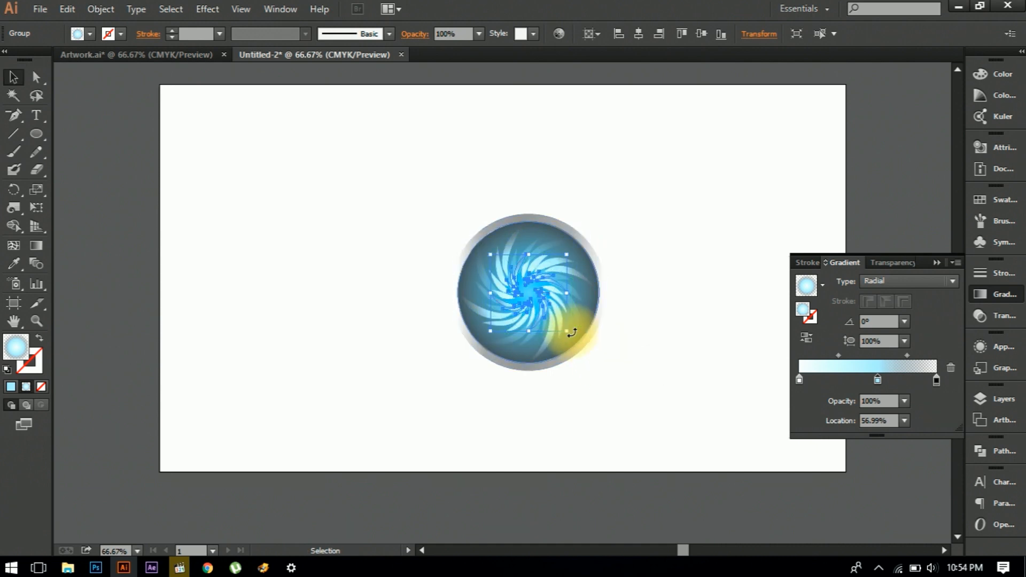
{"action": "left_click", "coordinate": [660, 361]}
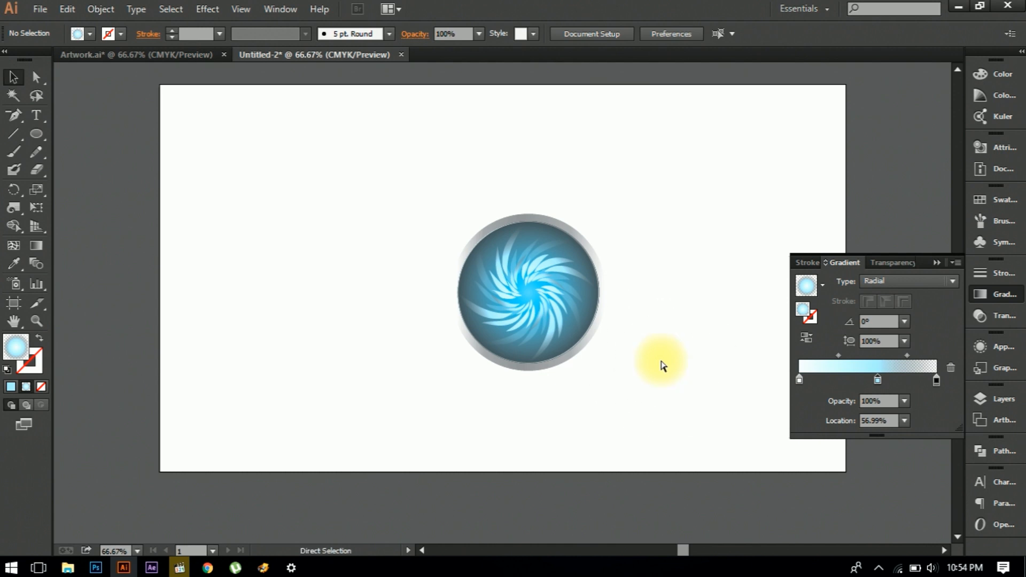
Shift the large petals' middle gradient stop slightly outward and set the first stop's cyan to 0% for pure white.
{"action": "key", "text": "ctrl+plus"}
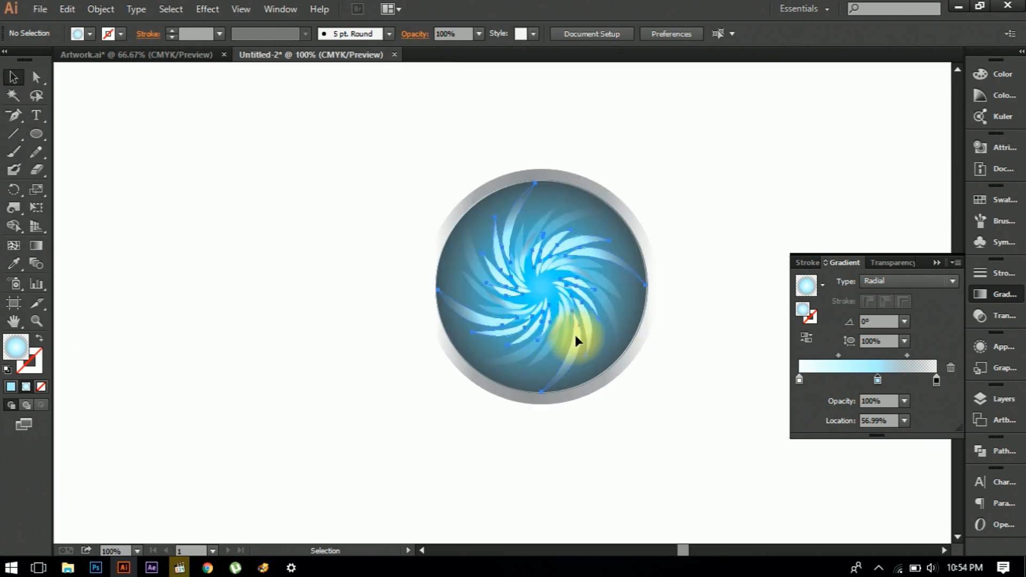
{"action": "left_click", "coordinate": [574, 333]}
{"action": "left_click_drag", "start_coordinate": [878, 379], "coordinate": [881, 381]}
{"action": "double_click", "coordinate": [800, 381]}
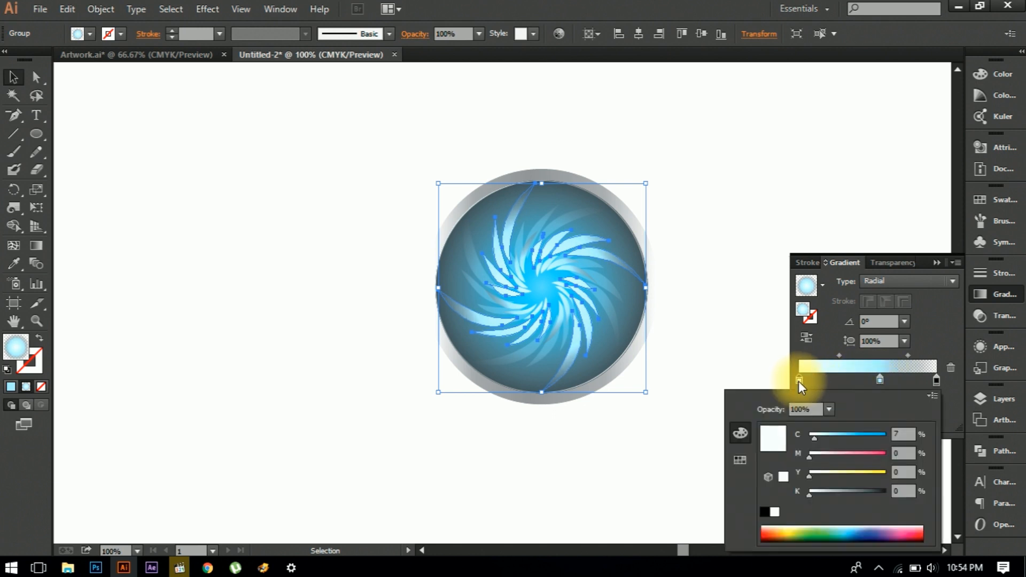
{"action": "left_click_drag", "start_coordinate": [809, 440], "coordinate": [791, 438]}
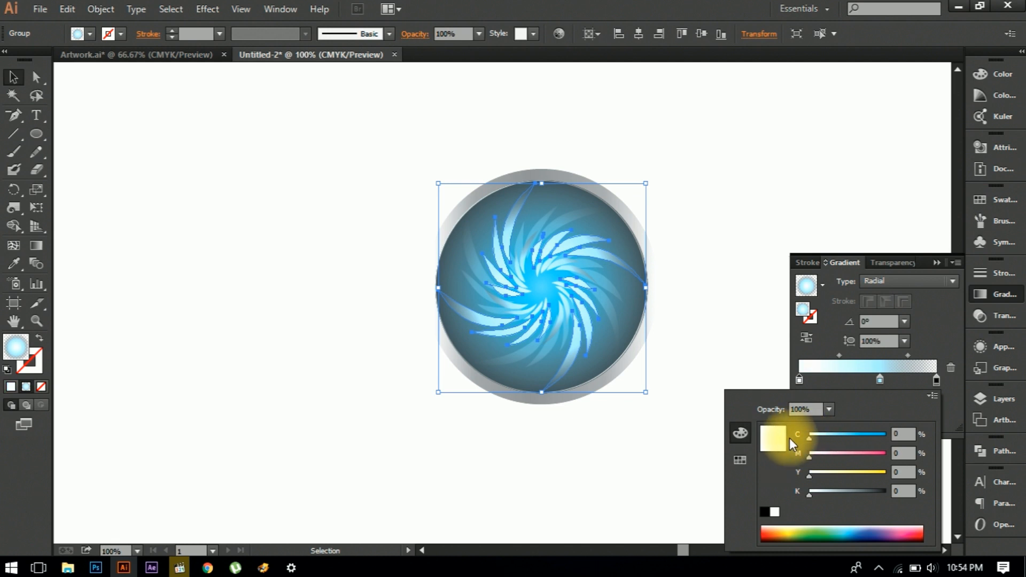
{"action": "left_click", "coordinate": [612, 451]}
{"action": "left_click", "coordinate": [612, 451]}
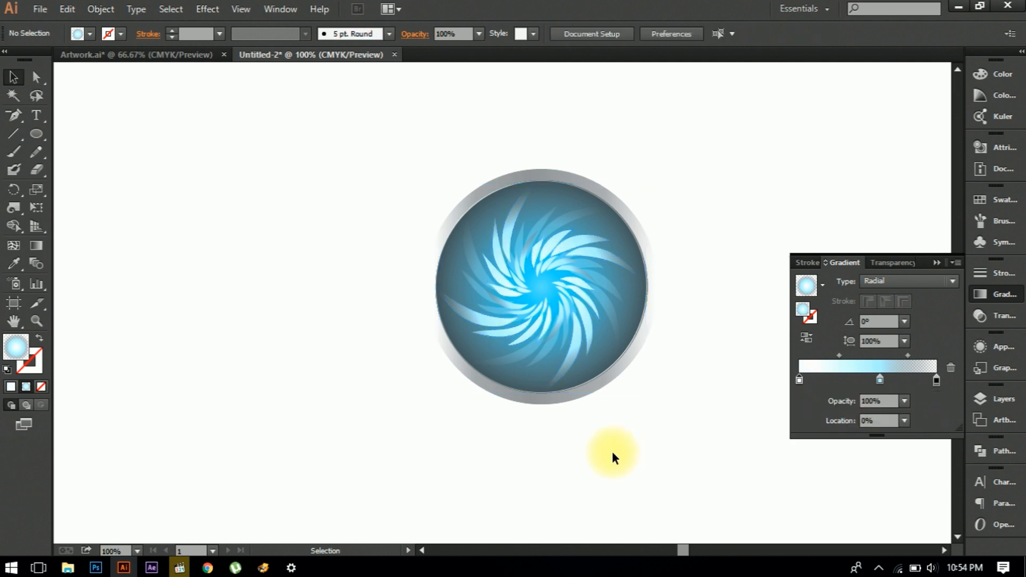
Set the small inner petals' last gradient stop to white with 0% black, then deselect the group.
{"action": "left_click", "coordinate": [521, 275]}
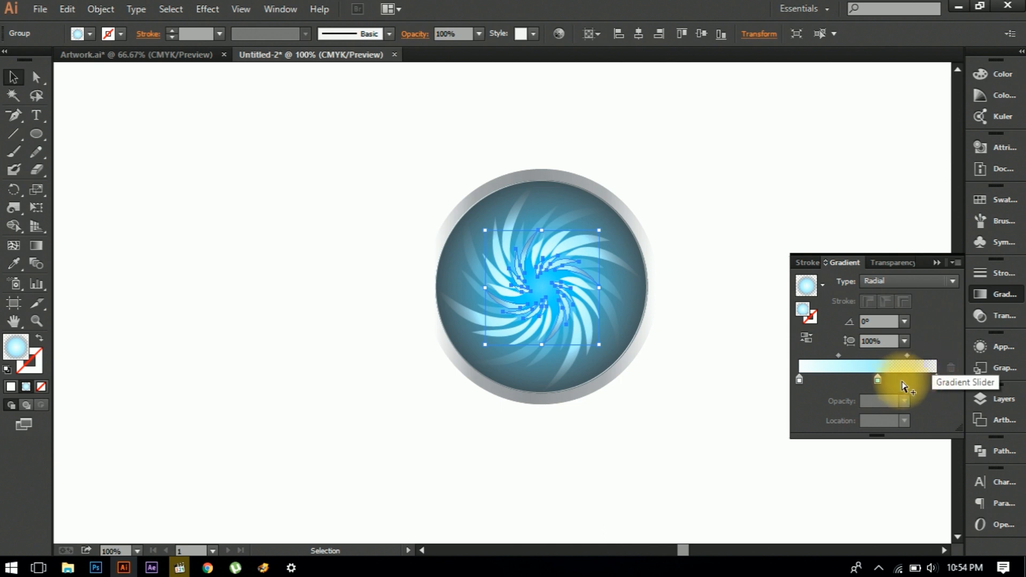
{"action": "left_click", "coordinate": [936, 381]}
{"action": "double_click", "coordinate": [936, 379]}
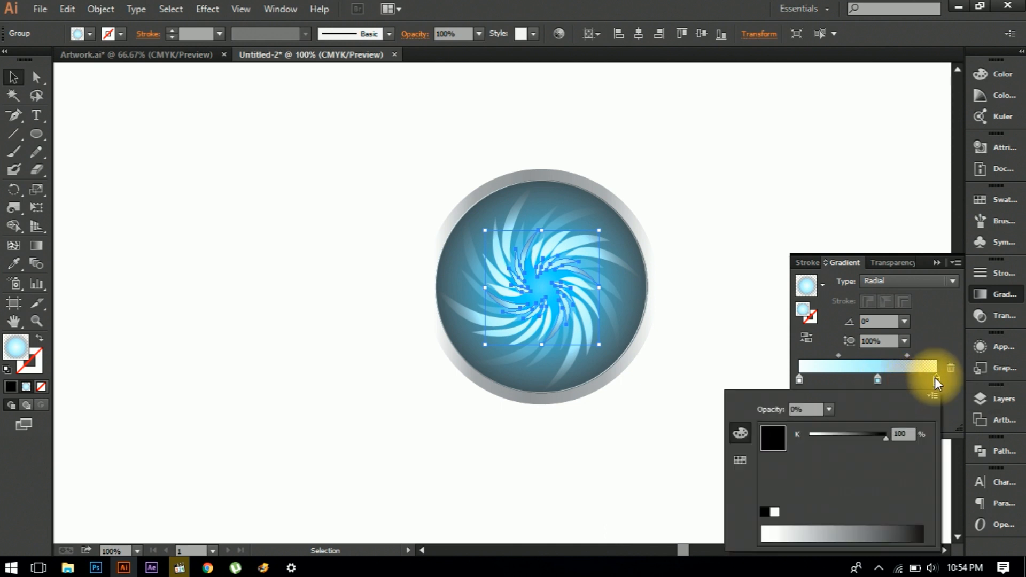
{"action": "left_click", "coordinate": [816, 441]}
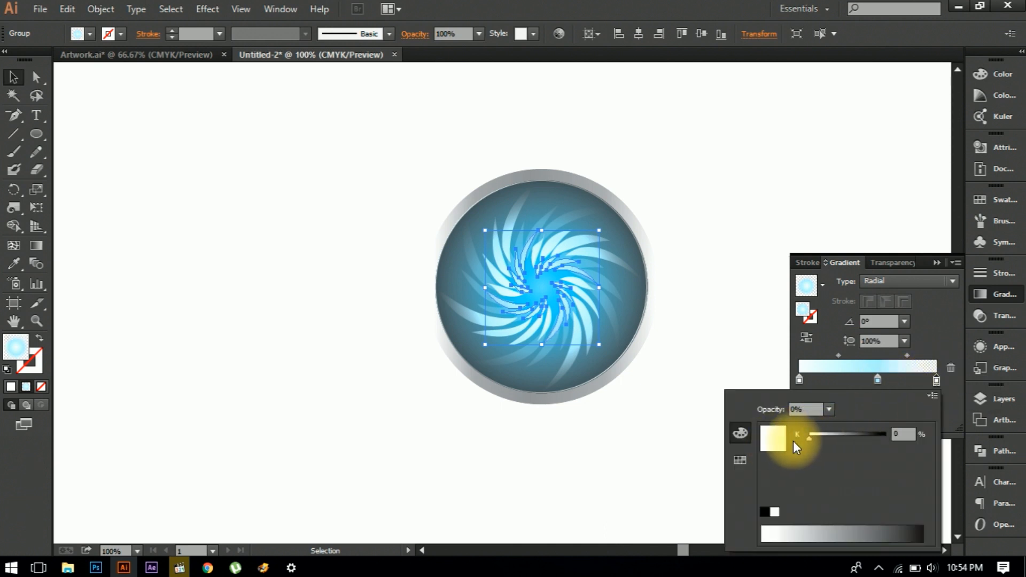
{"action": "left_click", "coordinate": [636, 466]}
{"action": "left_click", "coordinate": [636, 467]}
Apply the large petal group's radial gradient fill to its stroke and set the stroke weight to 2 pt.
{"action": "key", "text": "ctrl+minus"}
{"action": "key", "text": "ctrl+minus"}
{"action": "key", "text": "ctrl+plus"}
{"action": "key", "text": "ctrl+plus"}
{"action": "key", "text": "ctrl+plus"}
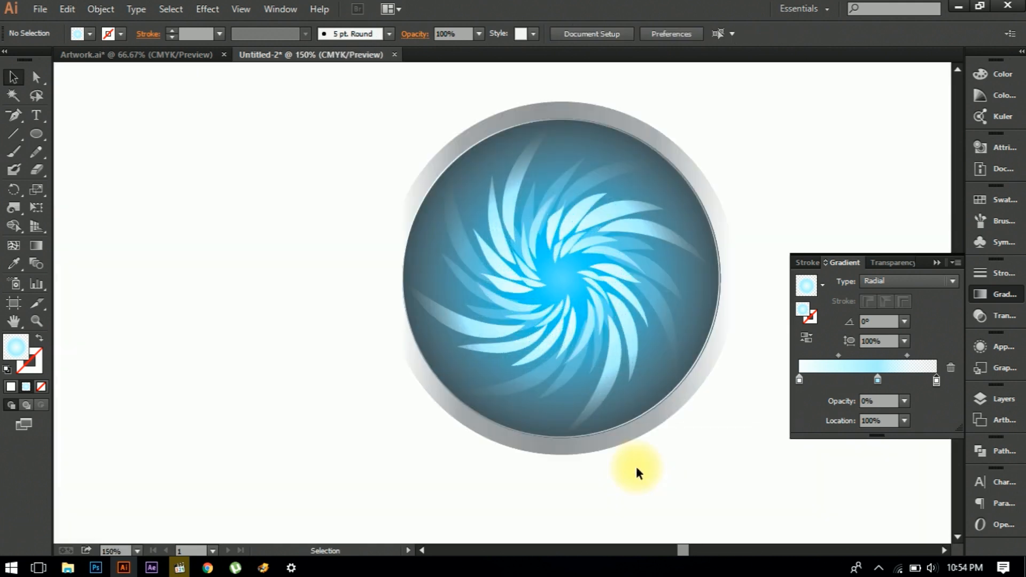
{"action": "left_click", "coordinate": [481, 329]}
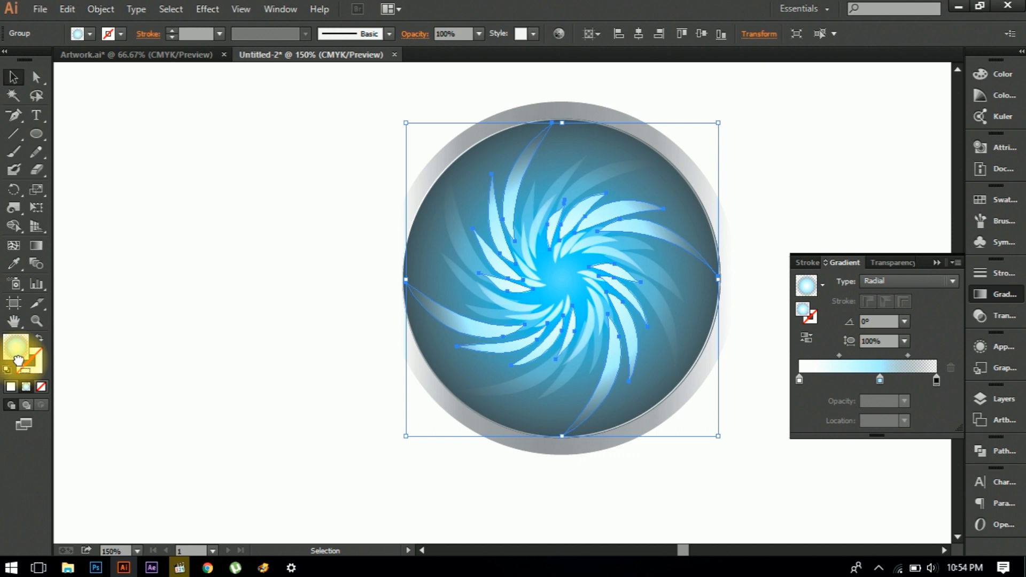
{"action": "left_click", "coordinate": [30, 370]}
{"action": "left_click", "coordinate": [145, 364]}
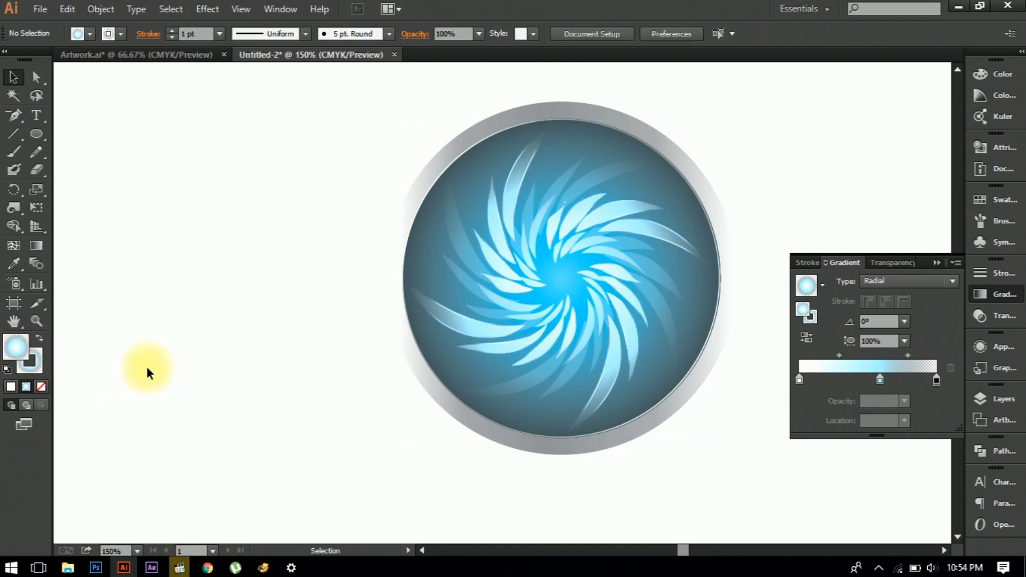
{"action": "left_click", "coordinate": [459, 327]}
{"action": "left_click", "coordinate": [172, 30]}
{"action": "left_click", "coordinate": [197, 240]}
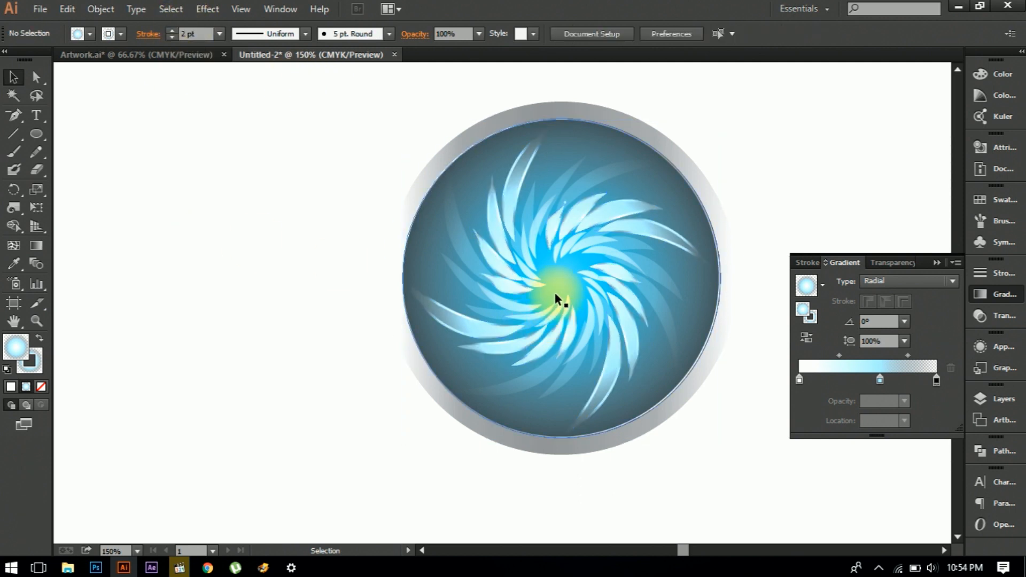
Lighten the large petals' last gradient stop to 12% black and apply the updated gradient to their stroke.
{"action": "left_click", "coordinate": [489, 325]}
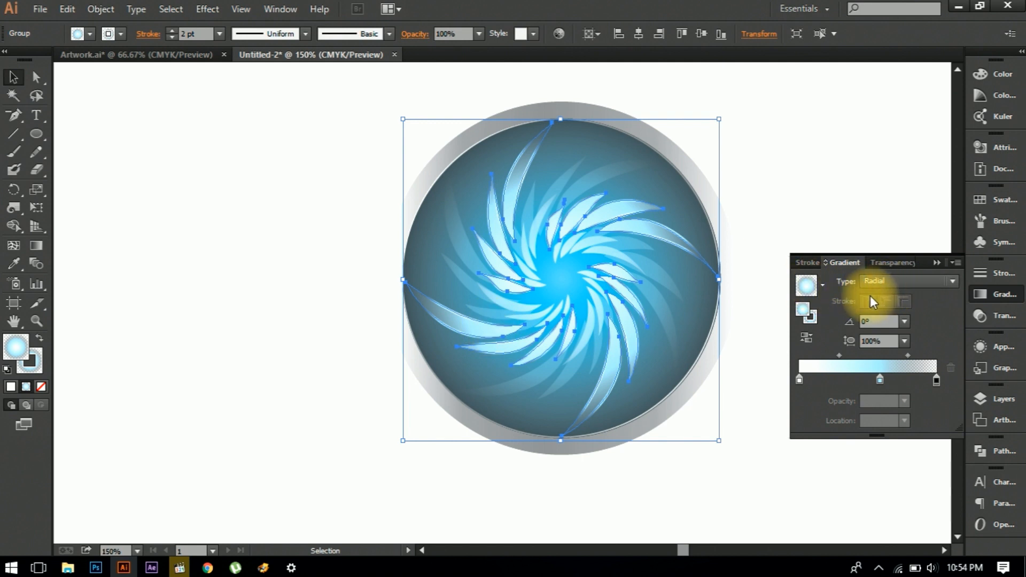
{"action": "double_click", "coordinate": [937, 380]}
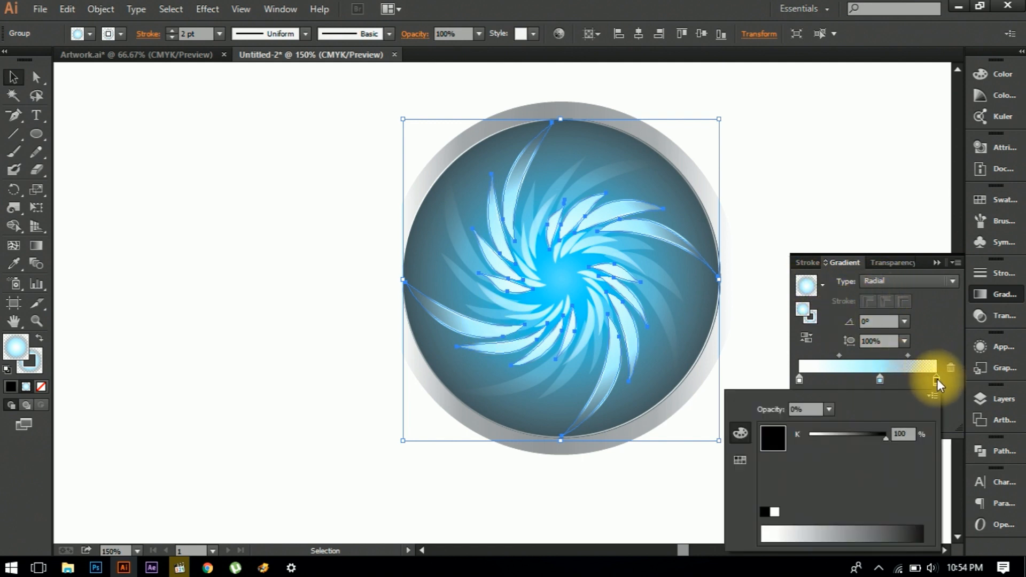
{"action": "left_click_drag", "start_coordinate": [882, 439], "coordinate": [821, 440]}
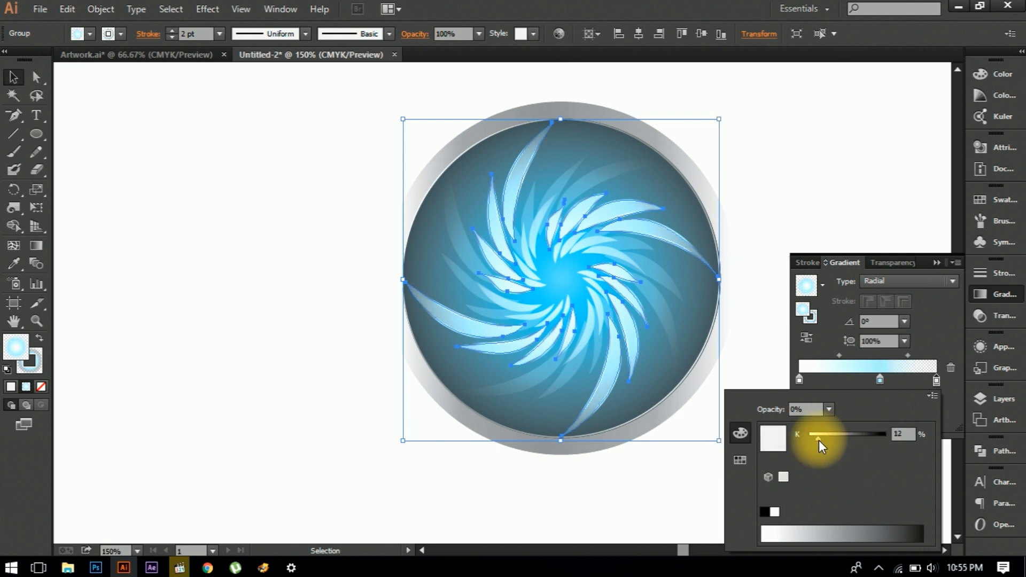
{"action": "left_click", "coordinate": [517, 522]}
{"action": "left_click", "coordinate": [517, 521]}
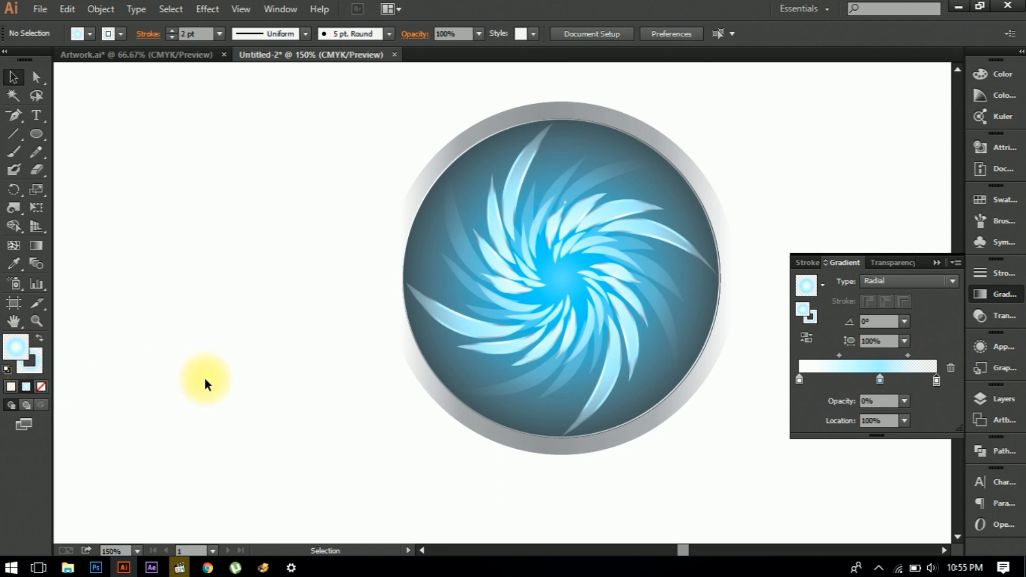
{"action": "left_click", "coordinate": [466, 334]}
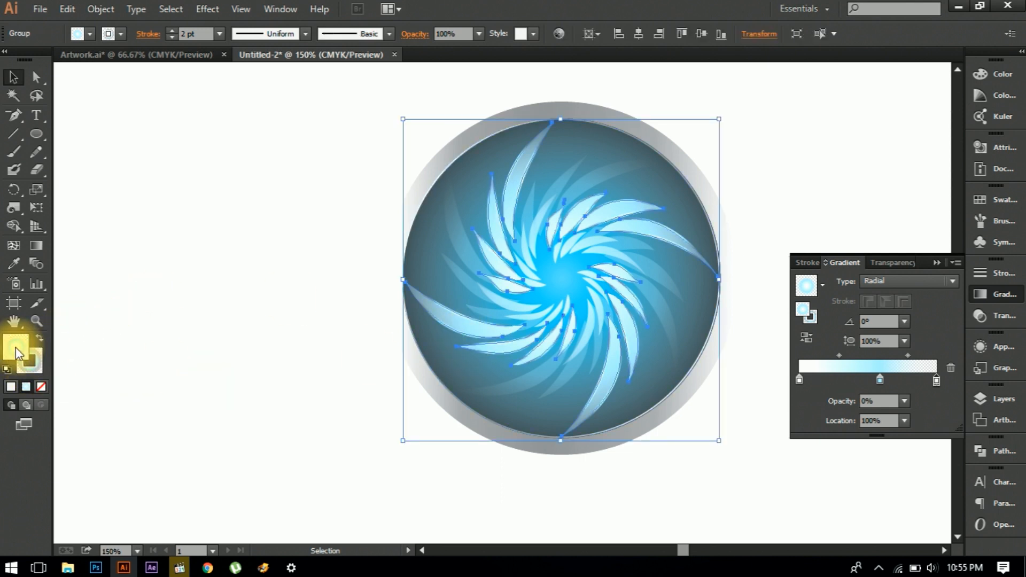
{"action": "left_click", "coordinate": [257, 346]}
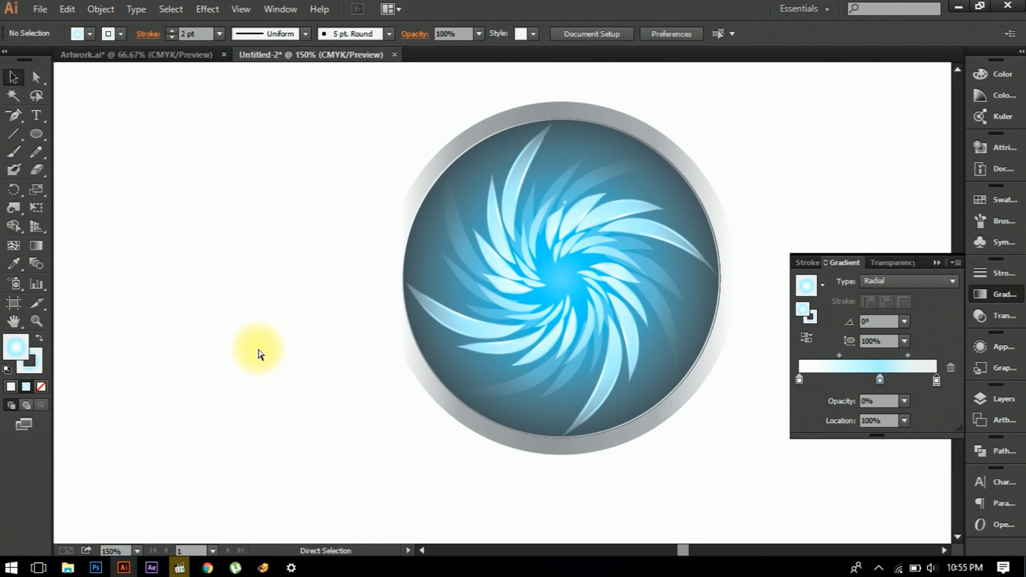
Examine how the outlined petals look at several zoom levels, finishing with the whole artboard in view.
{"action": "key", "text": "ctrl+minus"}
{"action": "key", "text": "ctrl+minus"}
{"action": "key", "text": "ctrl+minus"}
{"action": "key", "text": "ctrl+plus"}
{"action": "key", "text": "ctrl+plus"}
{"action": "key", "text": "ctrl+plus"}
{"action": "key", "text": "ctrl+minus"}
{"action": "key", "text": "ctrl+minus"}
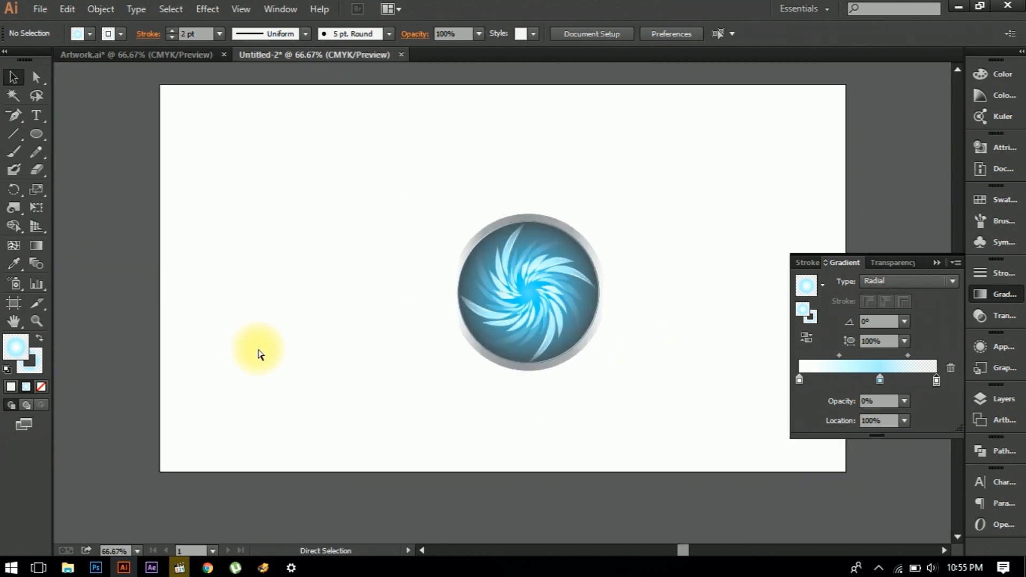
Apply each group's gradient fill to its stroke, with 1 pt for the 30% opacity petals and 4 pt for the small inner petals.
{"action": "left_click", "coordinate": [534, 333]}
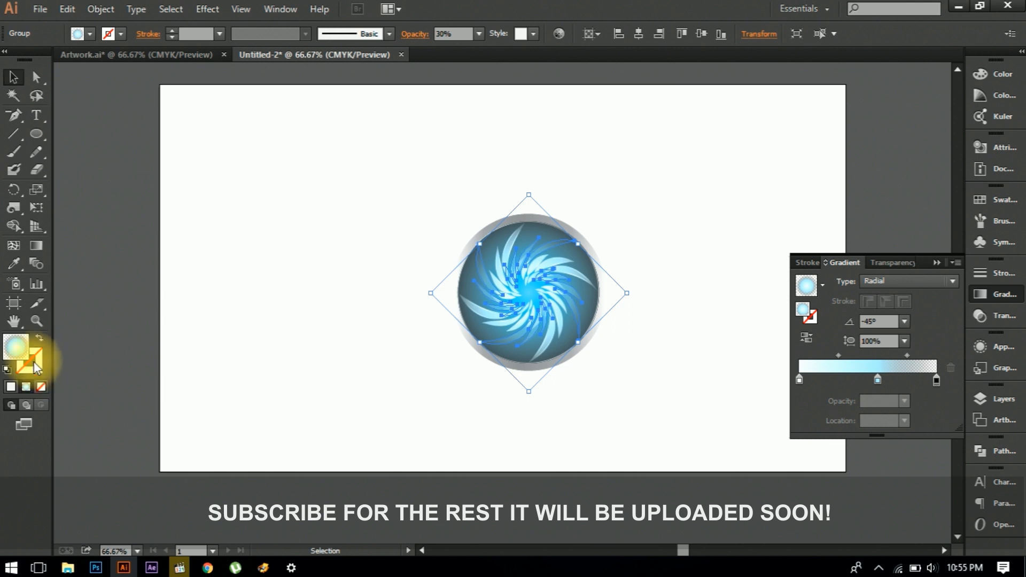
{"action": "left_click", "coordinate": [192, 385]}
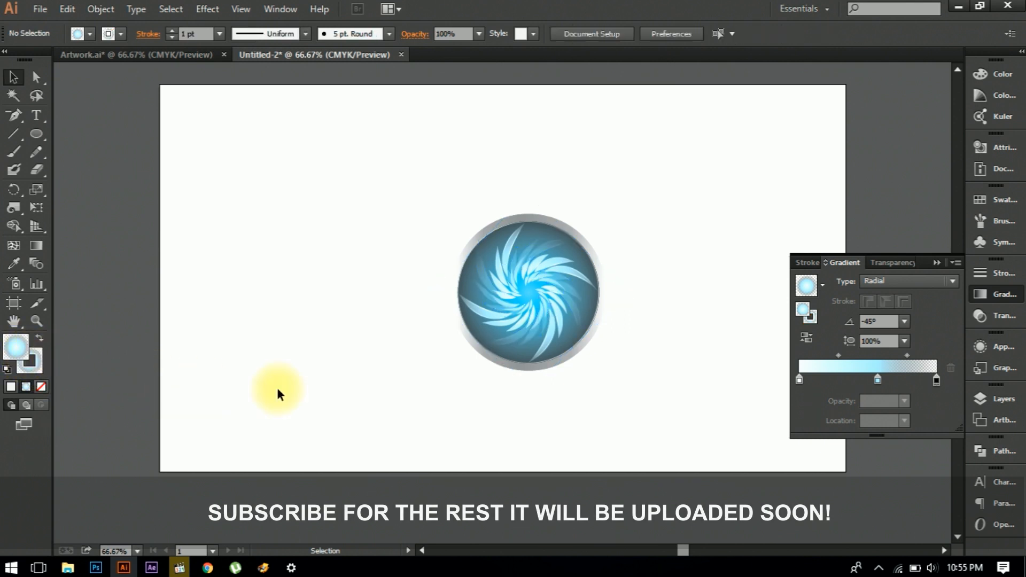
{"action": "left_click", "coordinate": [523, 307]}
{"action": "left_click_drag", "start_coordinate": [13, 350], "coordinate": [35, 368]}
{"action": "left_click", "coordinate": [171, 31]}
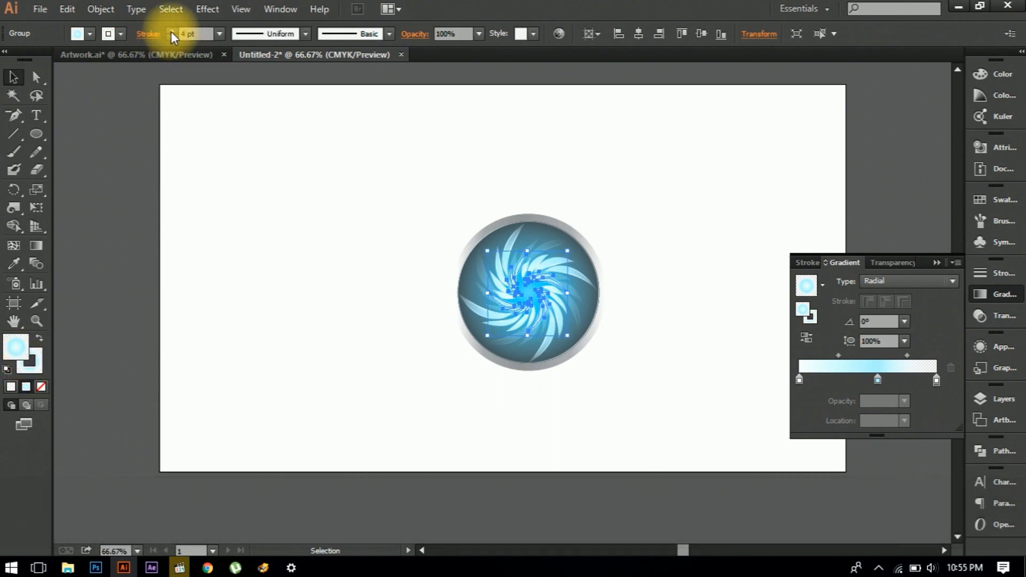